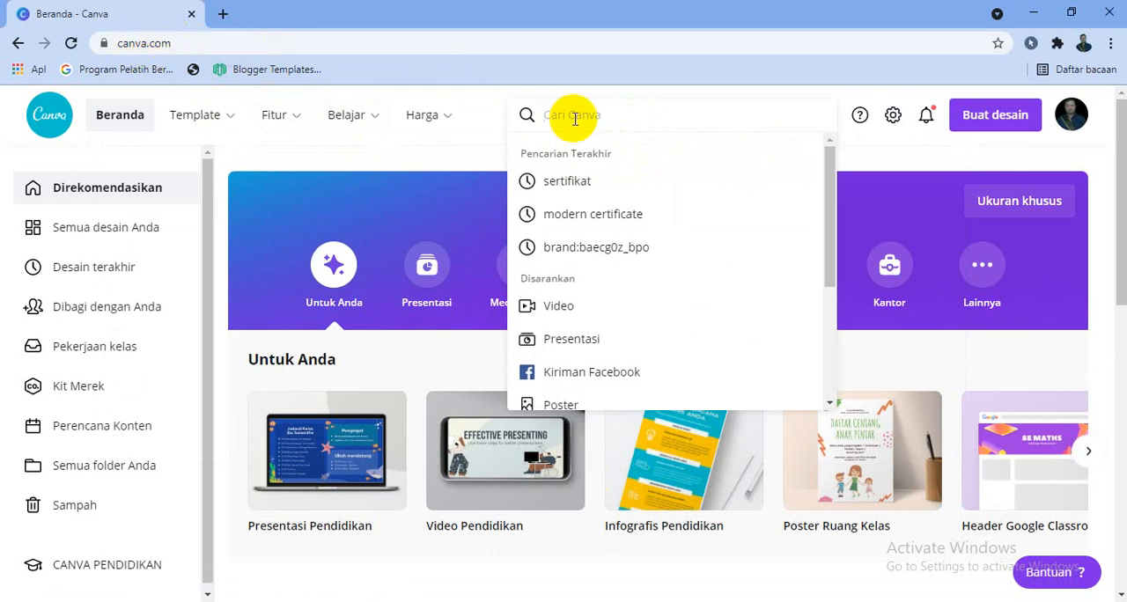
Search Canva's templates for "sertifikat".
{"action": "type", "text": "sertifik"}
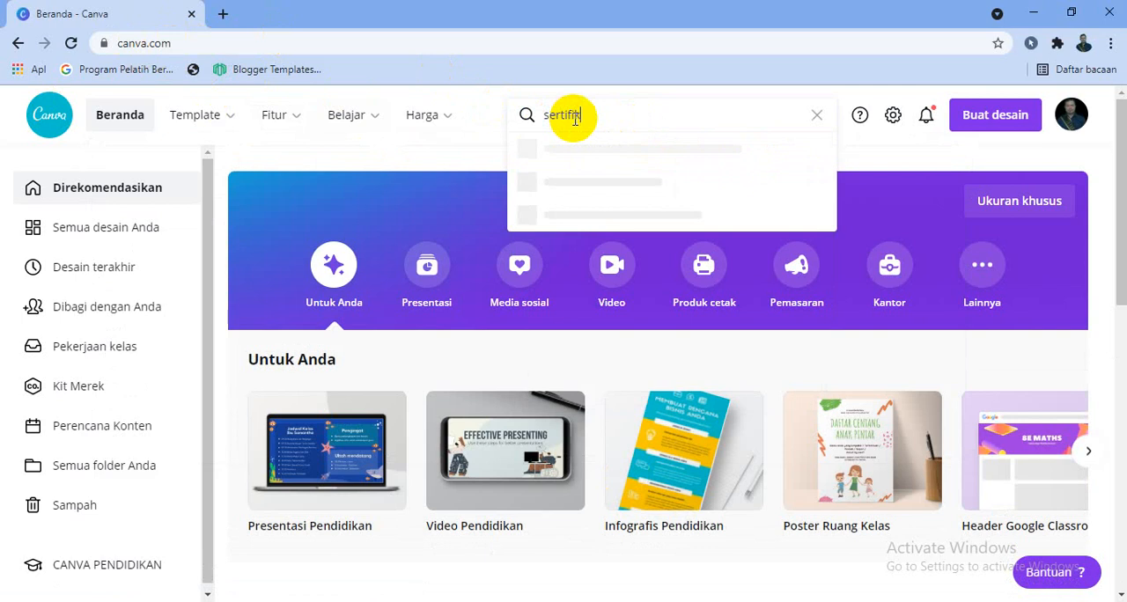
{"action": "type", "text": "at"}
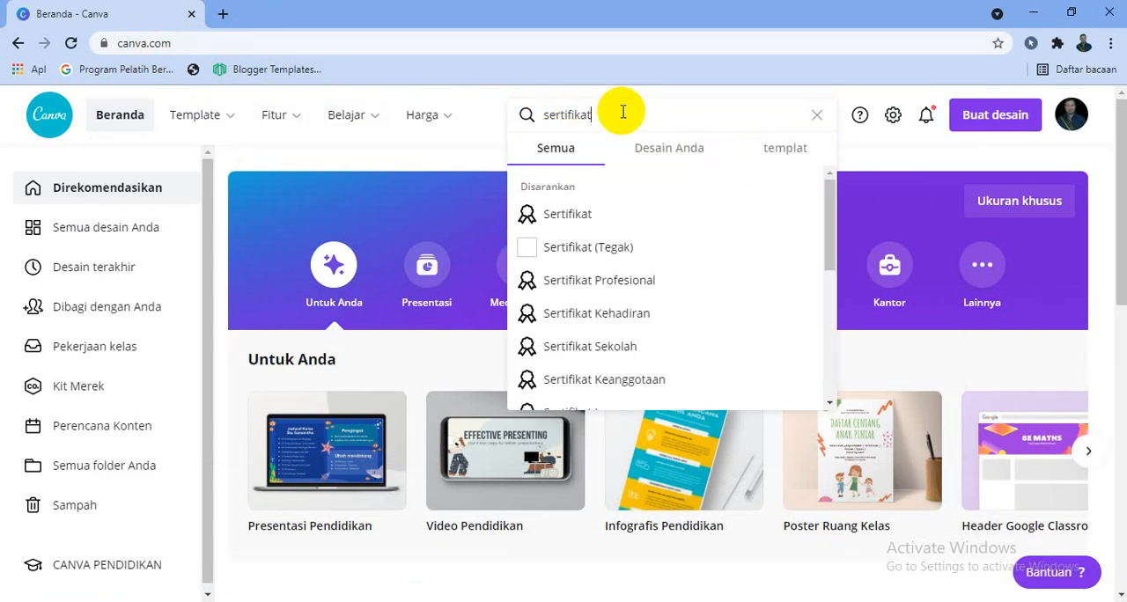
{"action": "key", "text": "Return"}
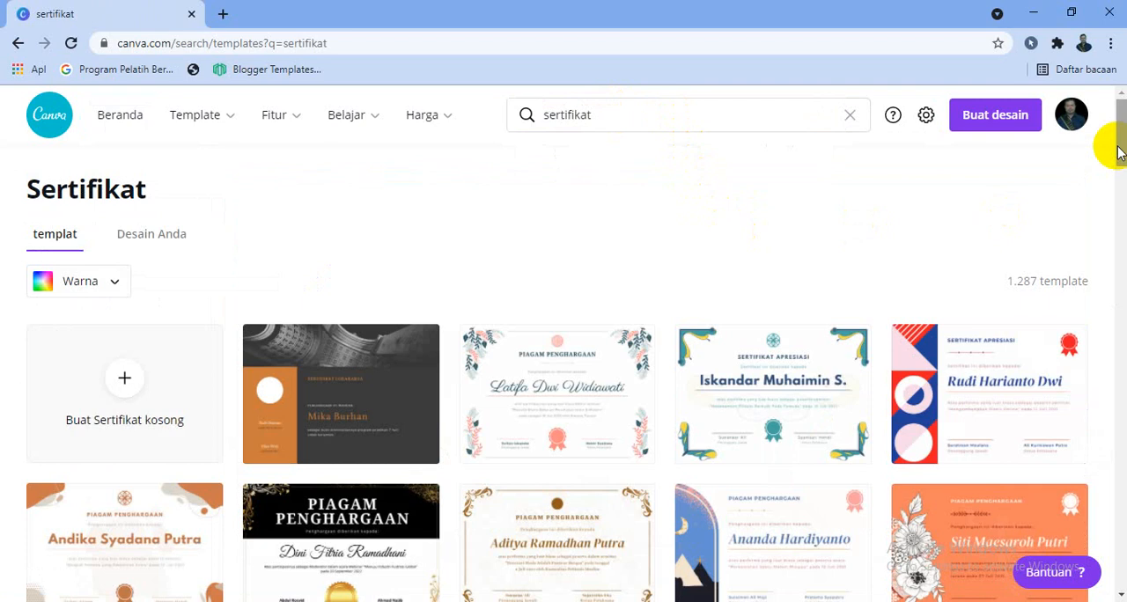
Create a blank certificate design and title it "Sertifikat Workshop".
{"action": "mouse_move", "coordinate": [1118, 149]}
{"action": "left_mouse_down"}
{"action": "mouse_move", "coordinate": [1108, 300]}
{"action": "mouse_move", "coordinate": [1118, 287]}
{"action": "mouse_move", "coordinate": [1116, 132]}
{"action": "left_mouse_up"}
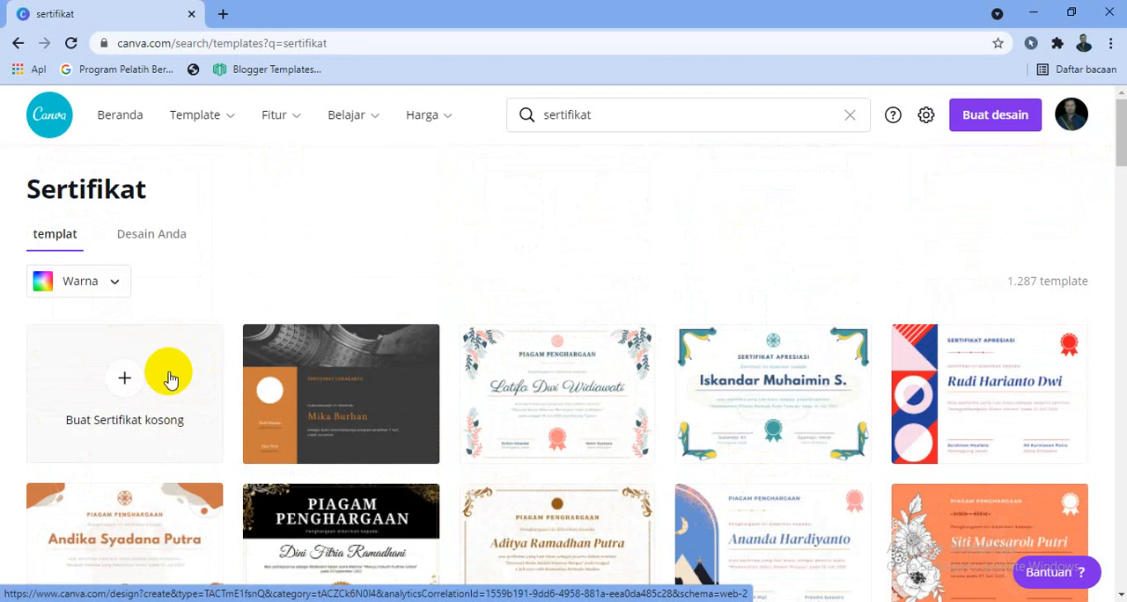
{"action": "left_click", "coordinate": [145, 388]}
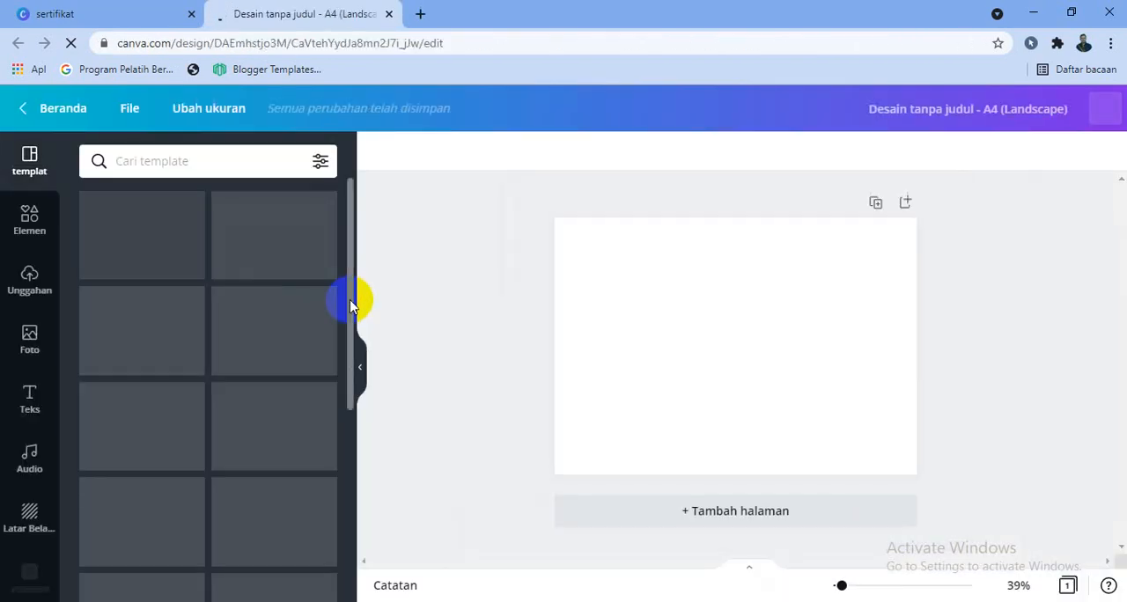
{"action": "left_click", "coordinate": [750, 110]}
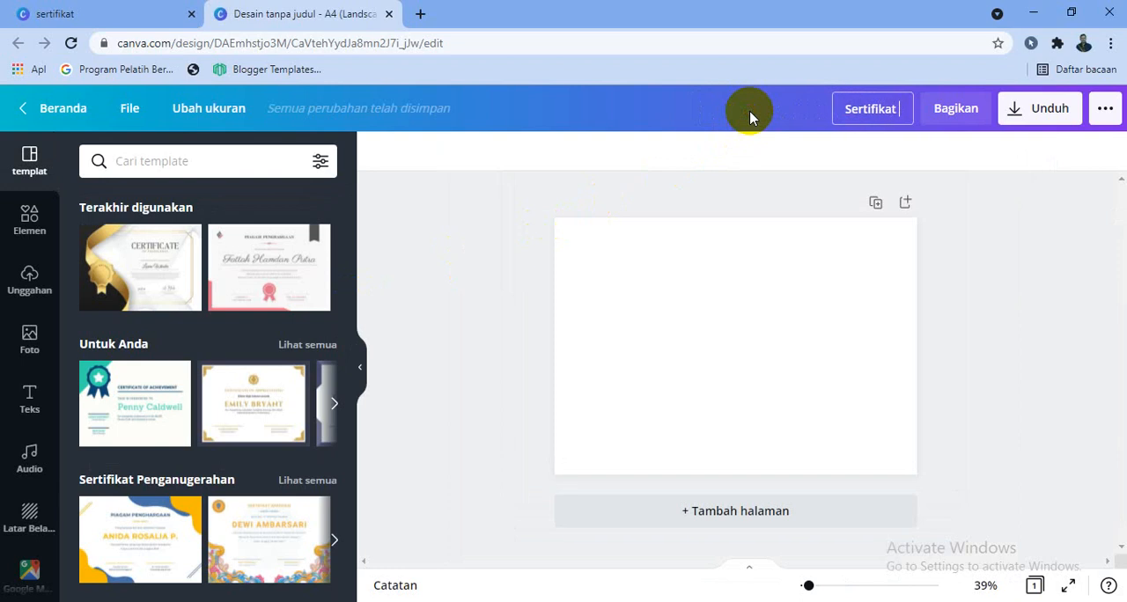
{"action": "type", "text": "p"}
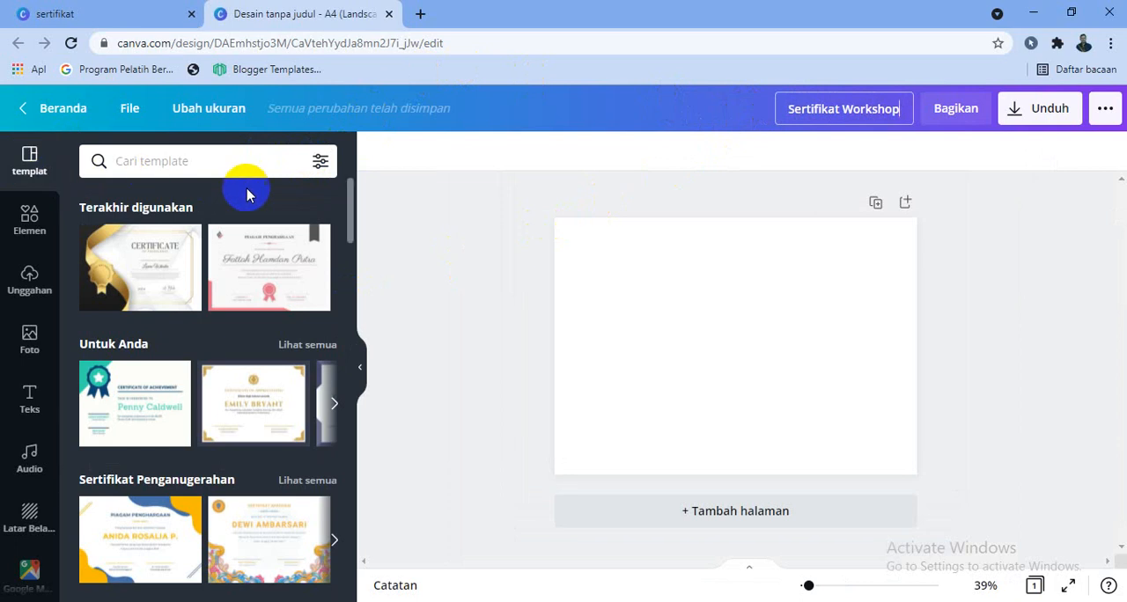
Browse the certificate template categories and look through the designs in the Sertifikat Workshop category.
{"action": "left_click_drag", "start_coordinate": [353, 215], "coordinate": [352, 225]}
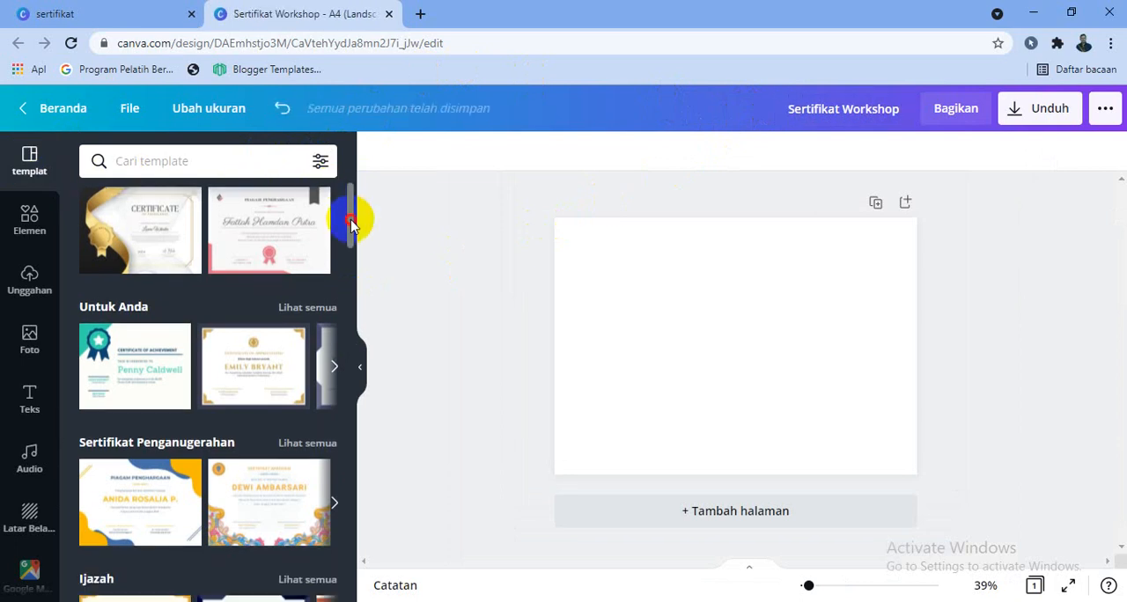
{"action": "scroll", "coordinate": [352, 224], "scroll_direction": "down", "scroll_amount": 4}
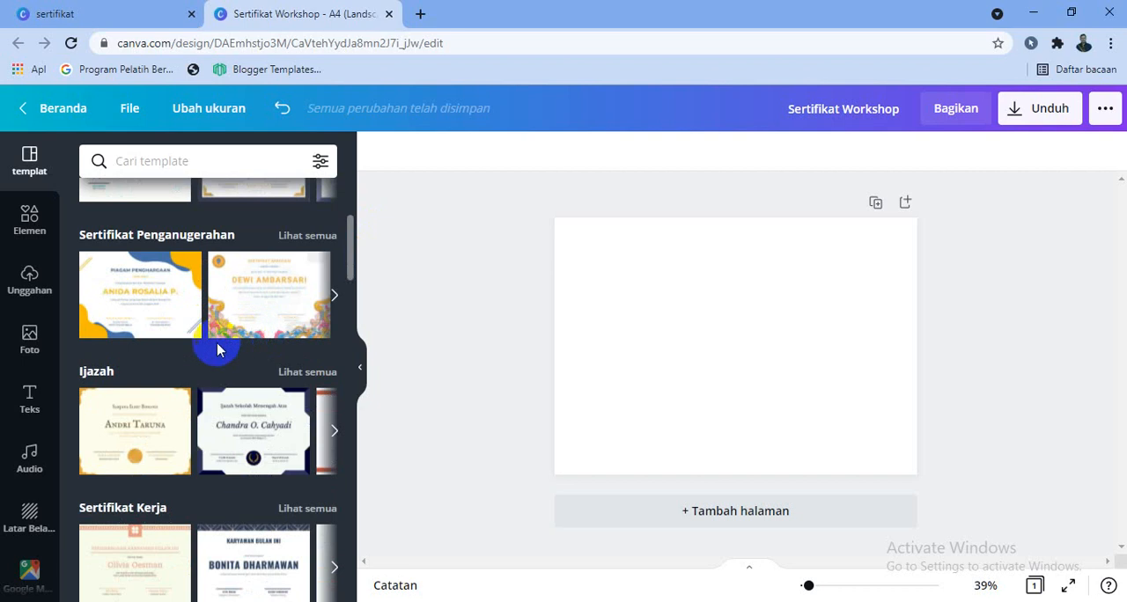
{"action": "scroll", "coordinate": [217, 348], "scroll_direction": "down", "scroll_amount": 2}
{"action": "scroll", "coordinate": [203, 348], "scroll_direction": "down", "scroll_amount": 3}
{"action": "scroll", "coordinate": [203, 348], "scroll_direction": "down", "scroll_amount": 5}
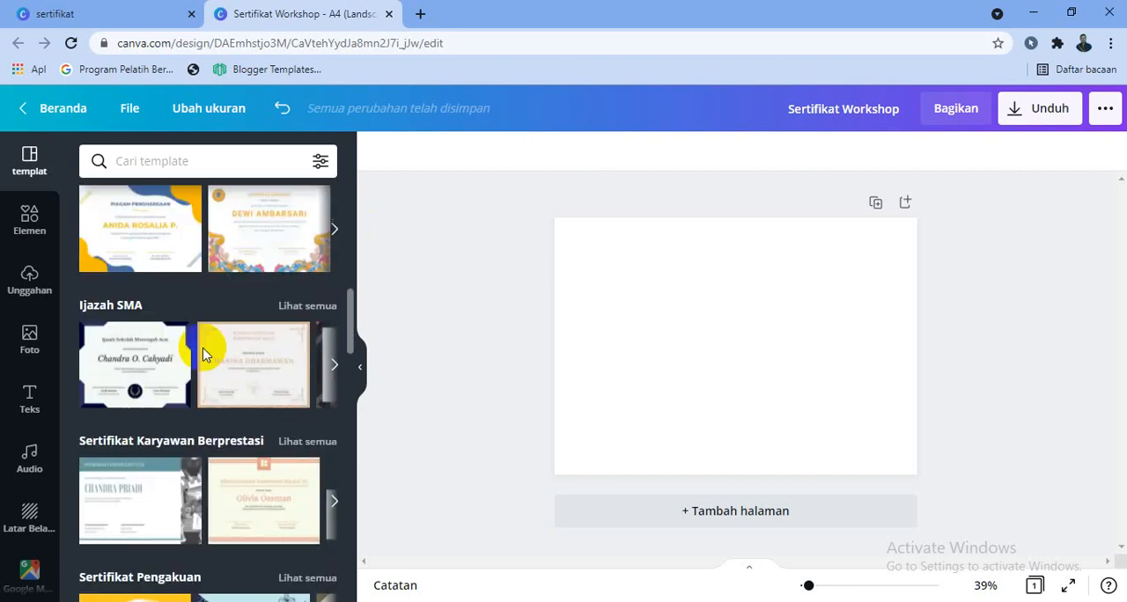
{"action": "scroll", "coordinate": [210, 407], "scroll_direction": "down", "scroll_amount": 6}
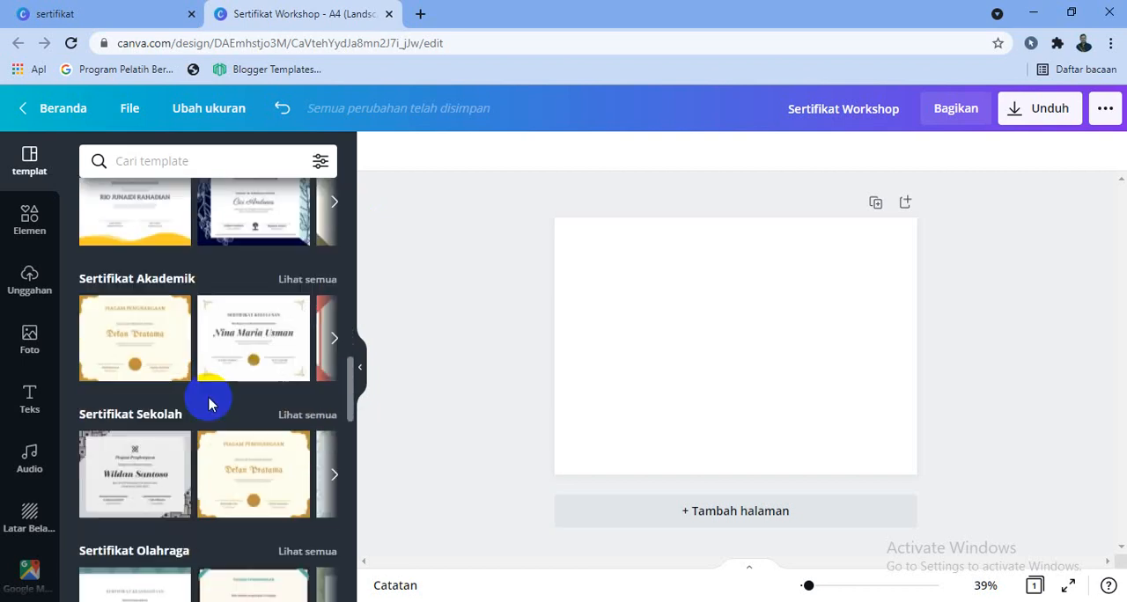
{"action": "scroll", "coordinate": [206, 412], "scroll_direction": "down", "scroll_amount": 5}
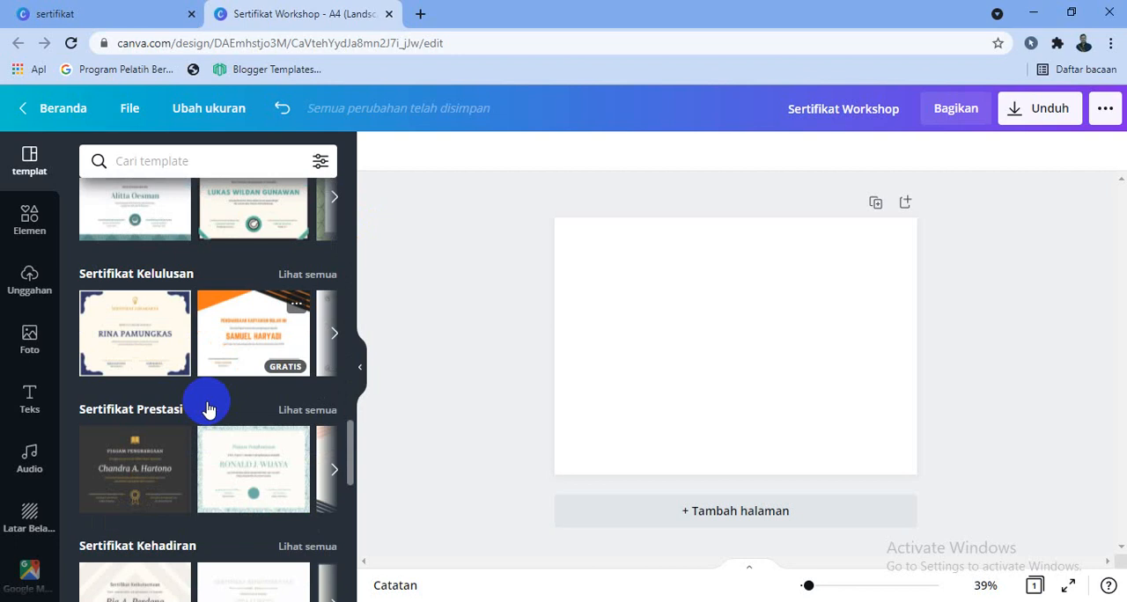
{"action": "scroll", "coordinate": [203, 421], "scroll_direction": "down", "scroll_amount": 5}
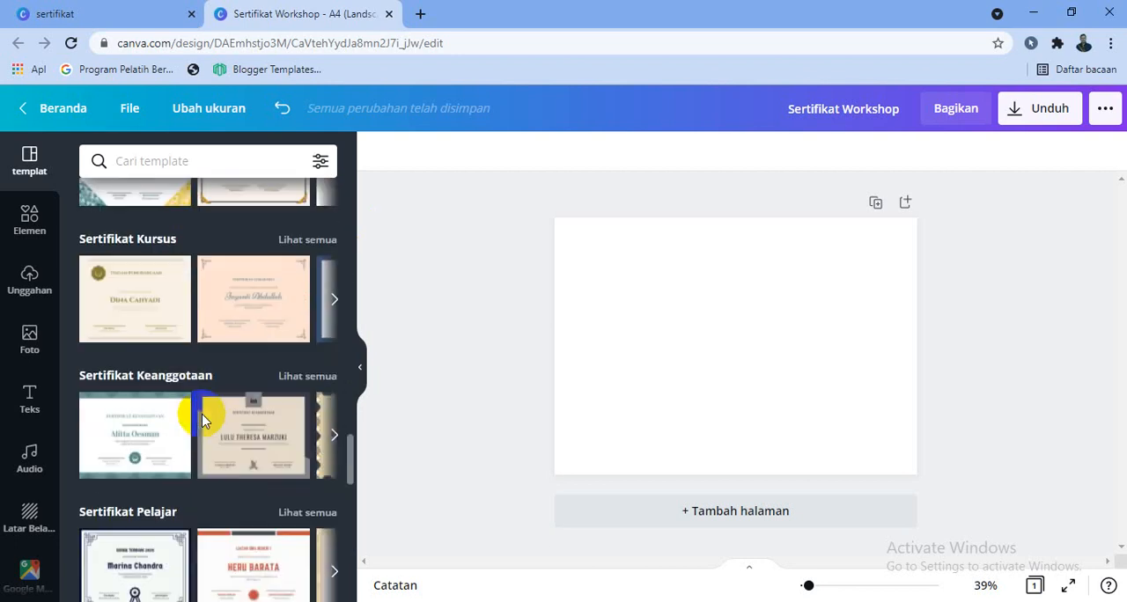
{"action": "scroll", "coordinate": [200, 430], "scroll_direction": "down", "scroll_amount": 1}
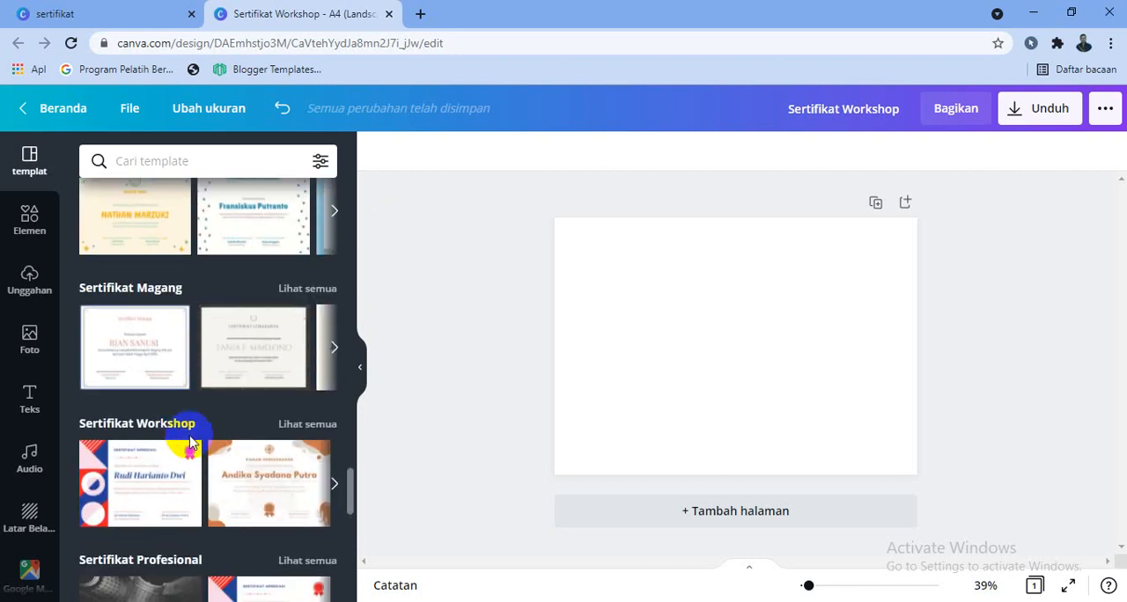
{"action": "left_click", "coordinate": [182, 427]}
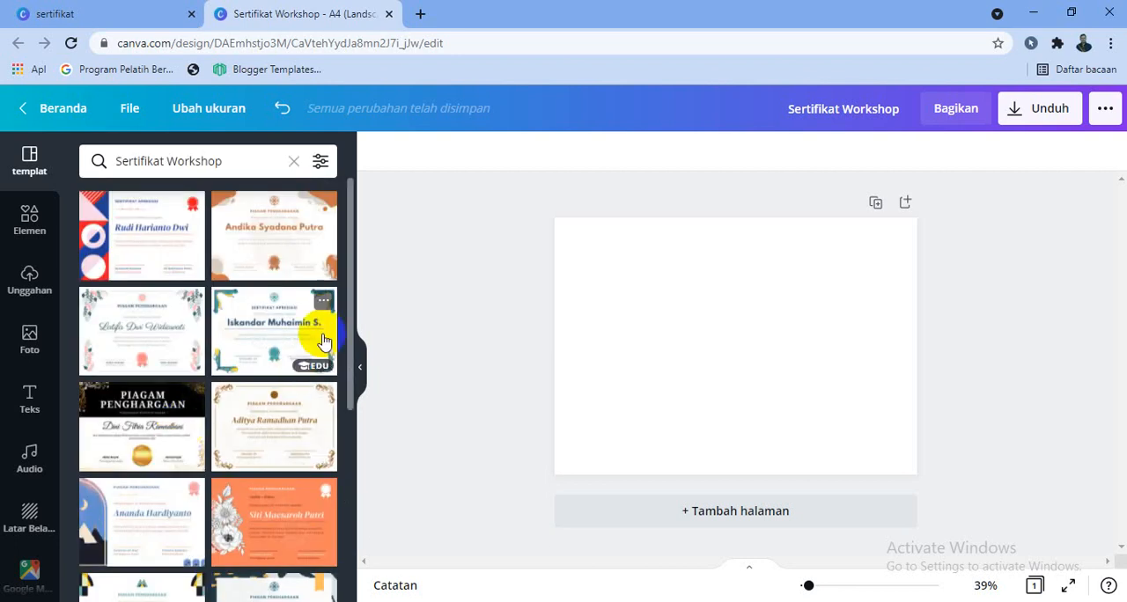
{"action": "scroll", "coordinate": [356, 257], "scroll_direction": "down", "scroll_amount": 3}
{"action": "left_click_drag", "start_coordinate": [339, 287], "coordinate": [335, 415]}
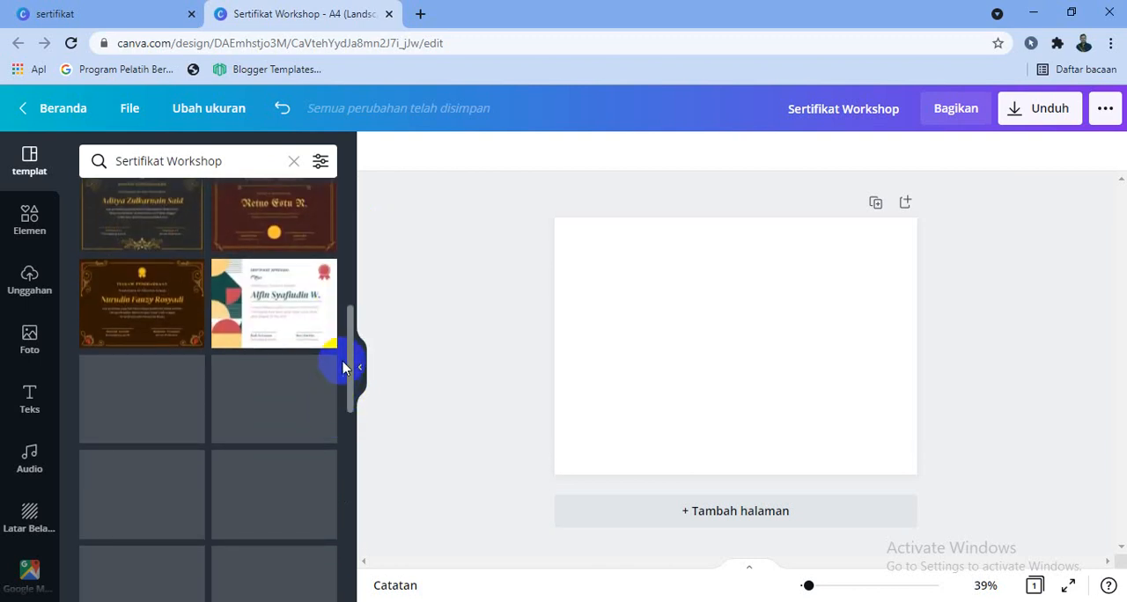
{"action": "left_click_drag", "start_coordinate": [349, 364], "coordinate": [310, 179]}
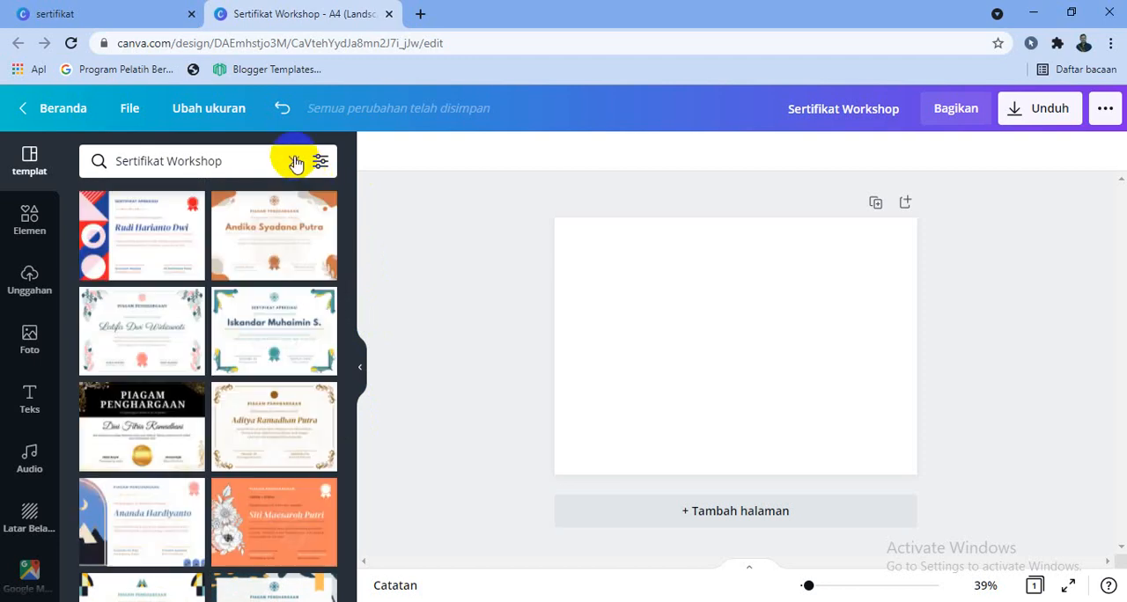
Clear the template search and apply the recently used Golden and Black Modern Certificate template to the page.
{"action": "left_click", "coordinate": [294, 162]}
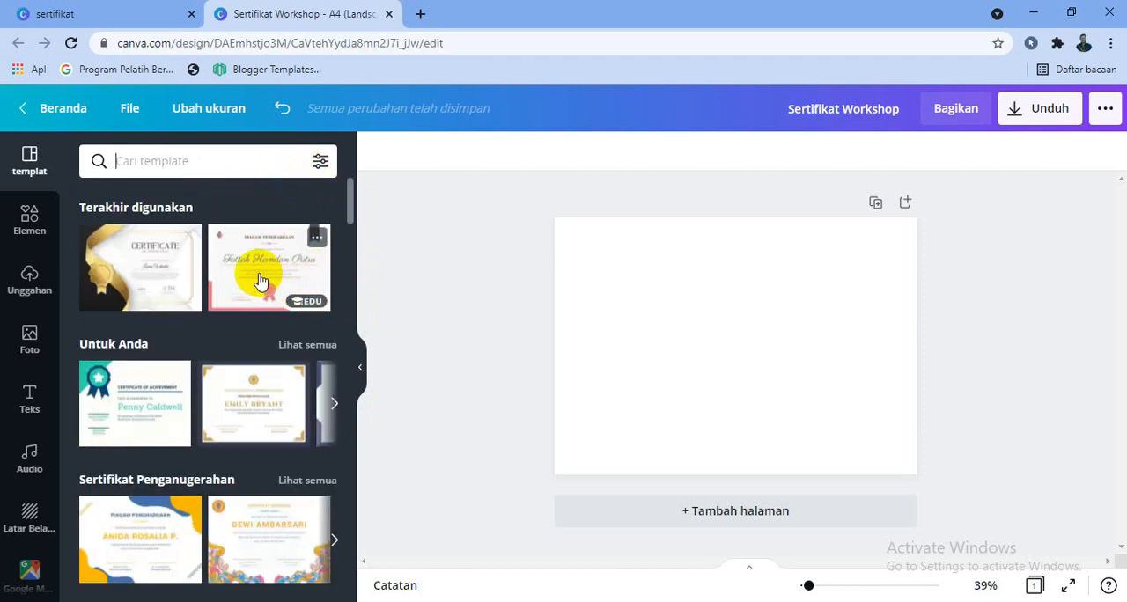
{"action": "left_click", "coordinate": [187, 240]}
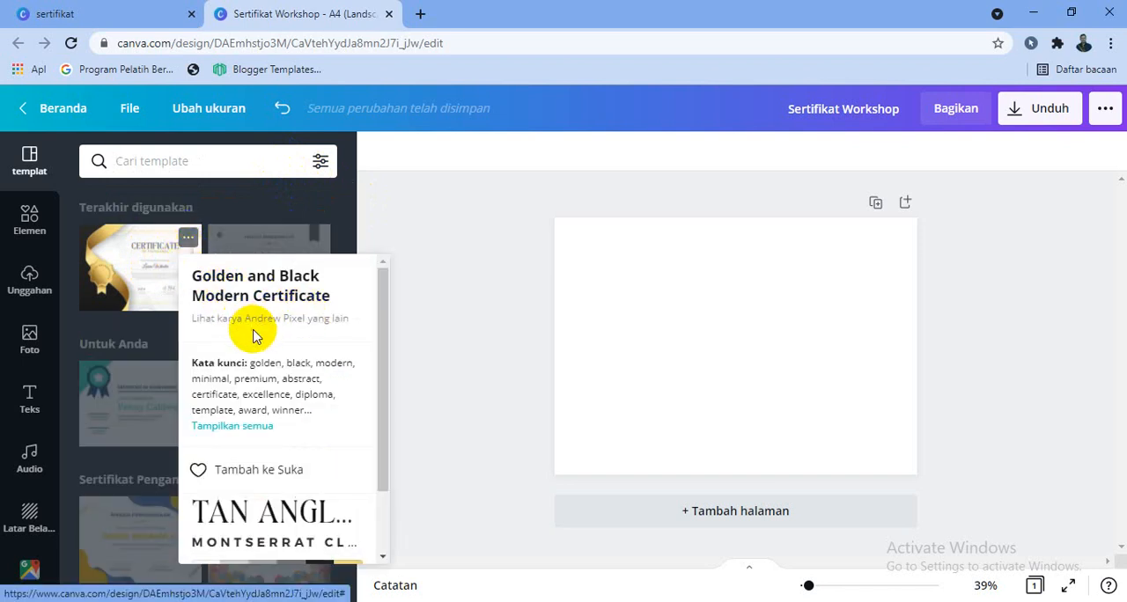
{"action": "left_click", "coordinate": [138, 251]}
{"action": "left_click", "coordinate": [139, 252]}
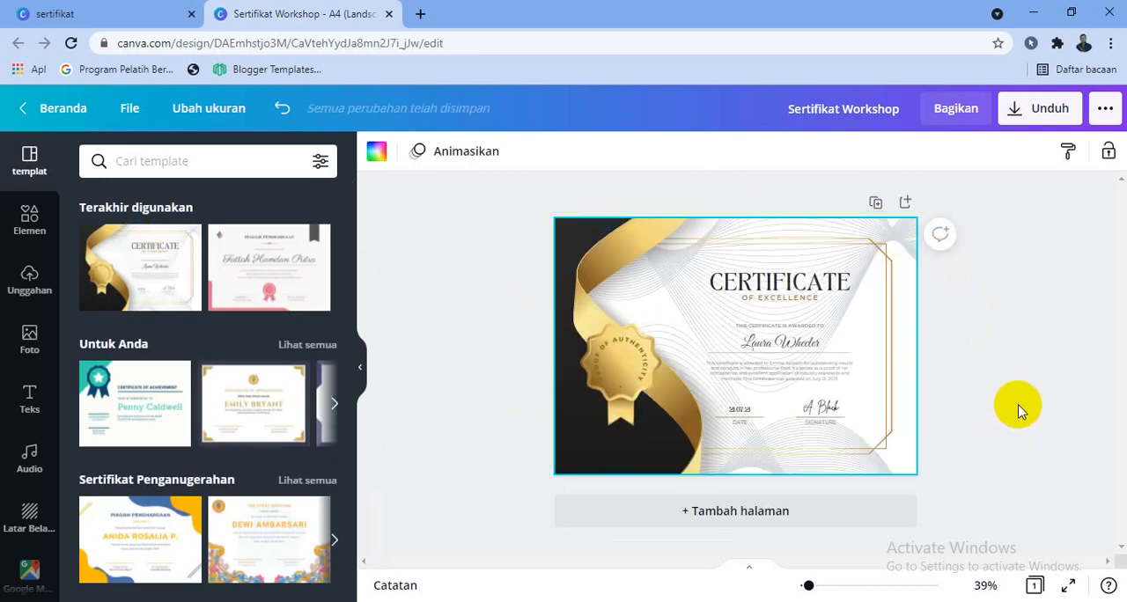
Replace the main heading "CERTIFICATE" with "SERTIFIKAT".
{"action": "left_click", "coordinate": [759, 283]}
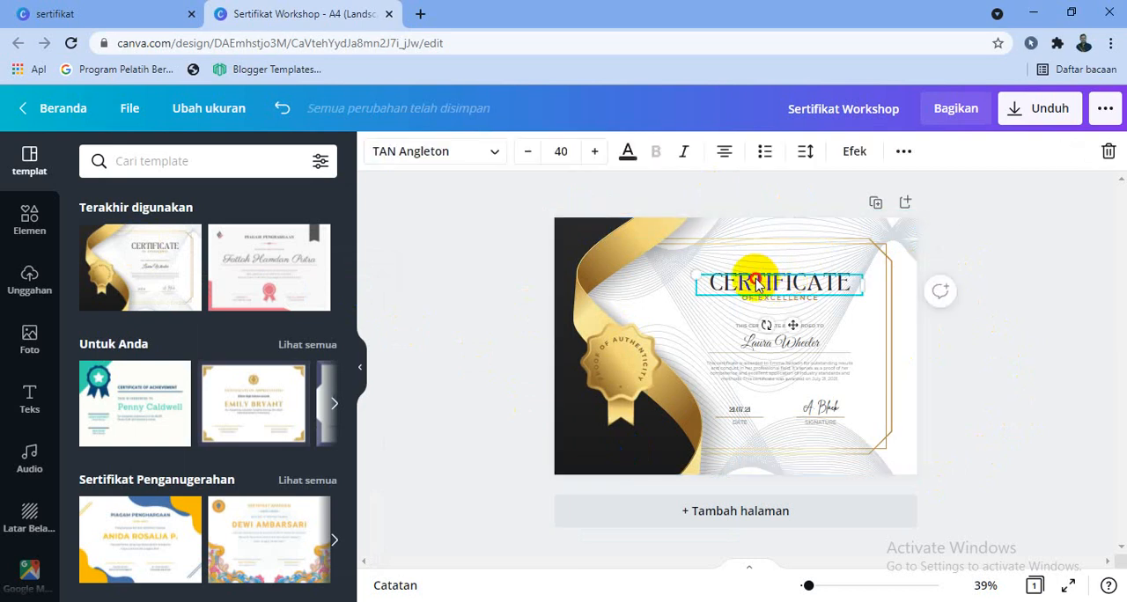
{"action": "double_click", "coordinate": [757, 283]}
{"action": "type", "text": "SE"}
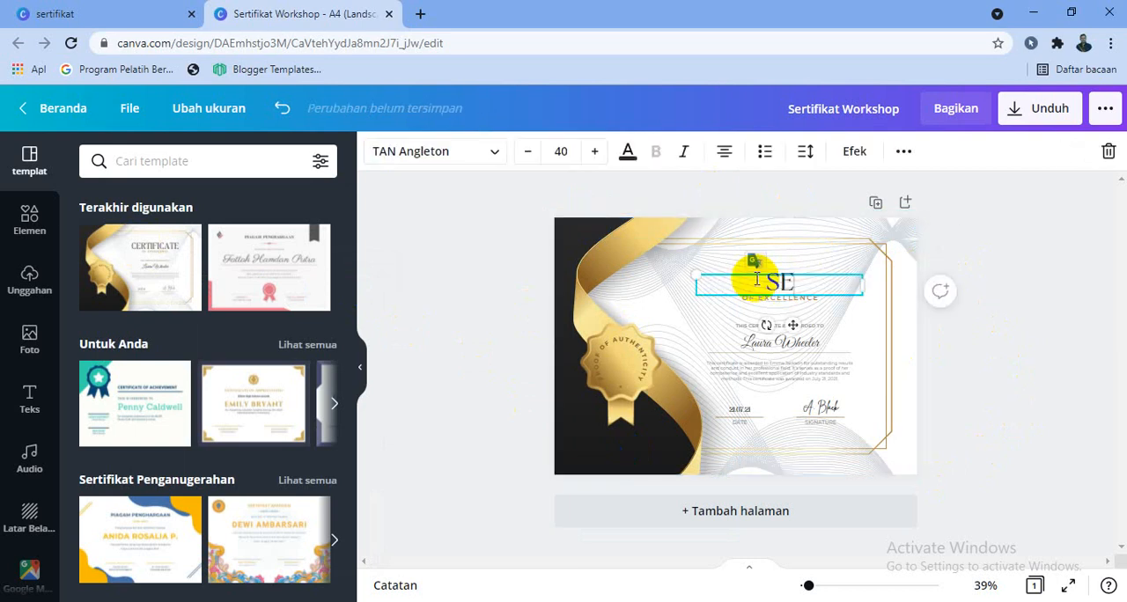
{"action": "type", "text": "RTIFIKAT"}
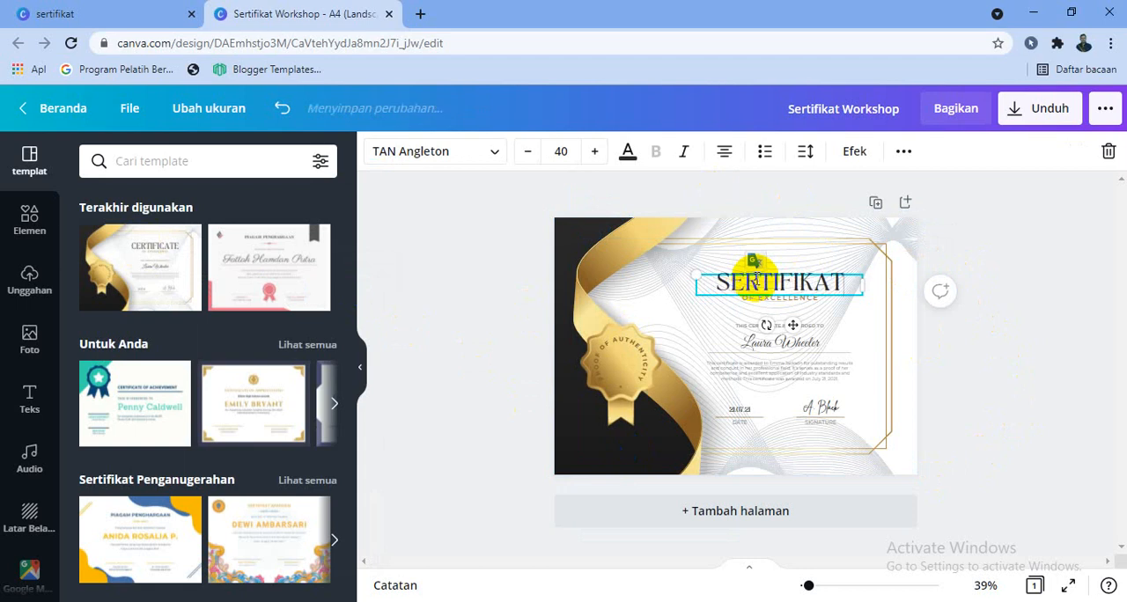
Replace the "OF EXCELLENCE" line under the heading with "WORKSHOP MERDEKA BELAJAR 2021".
{"action": "left_click", "coordinate": [762, 307]}
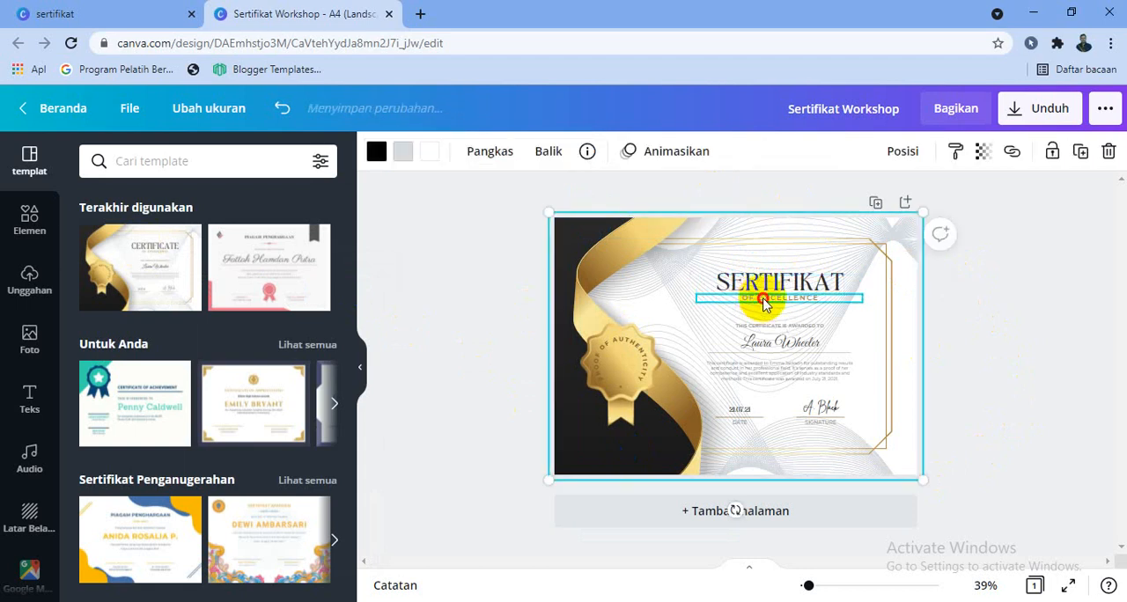
{"action": "double_click", "coordinate": [763, 299]}
{"action": "type", "text": "WO"}
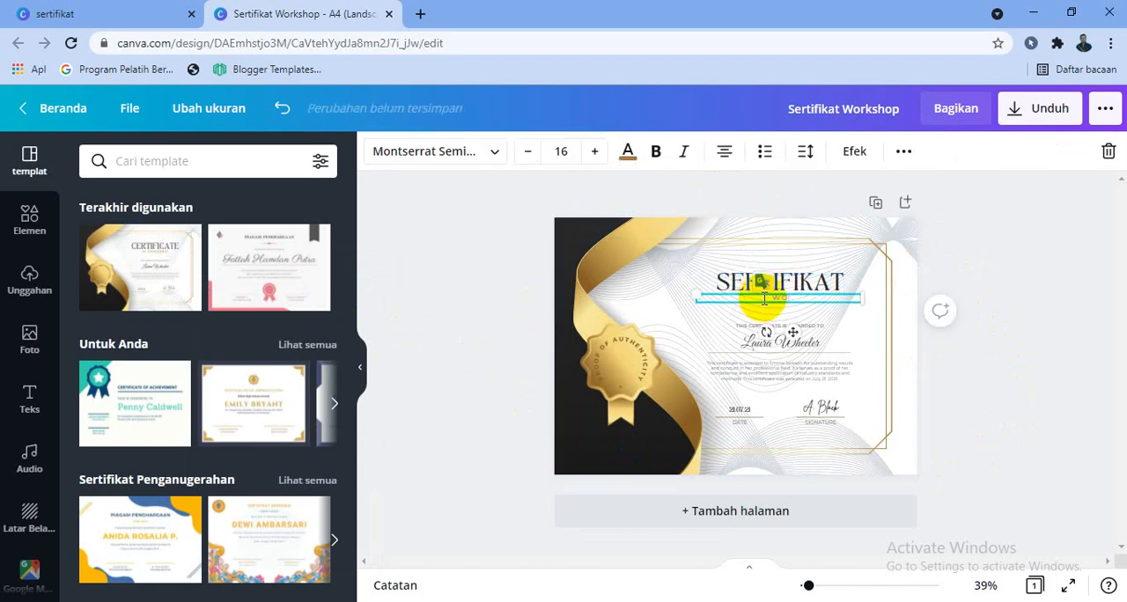
{"action": "type", "text": "RKSHOP MERDEKA"}
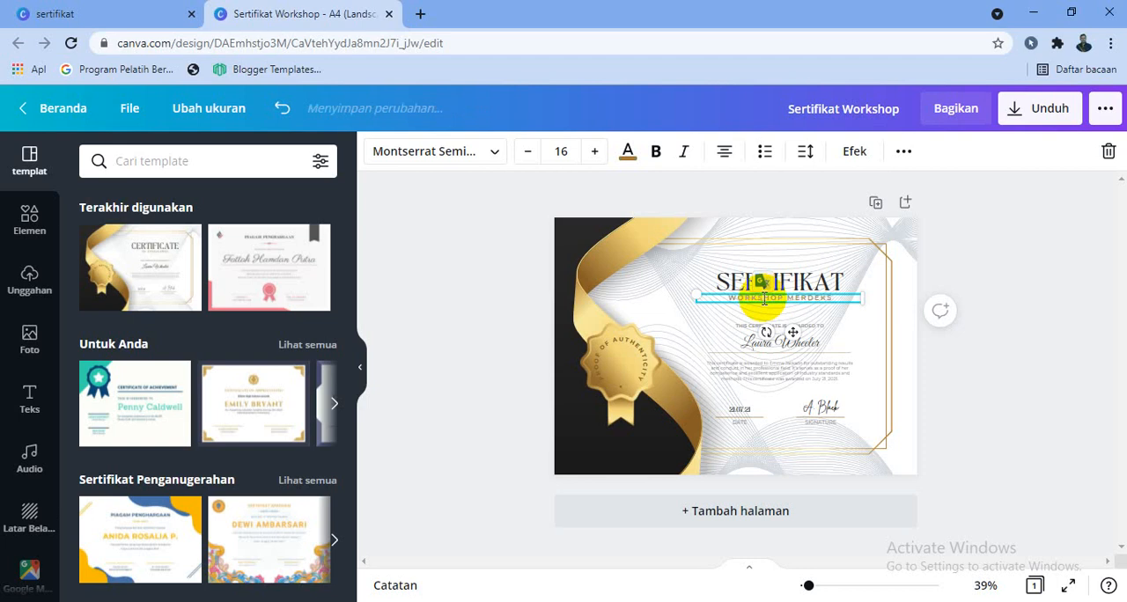
{"action": "key", "text": "BackSpace"}
{"action": "type", "text": "A BELAJAR"}
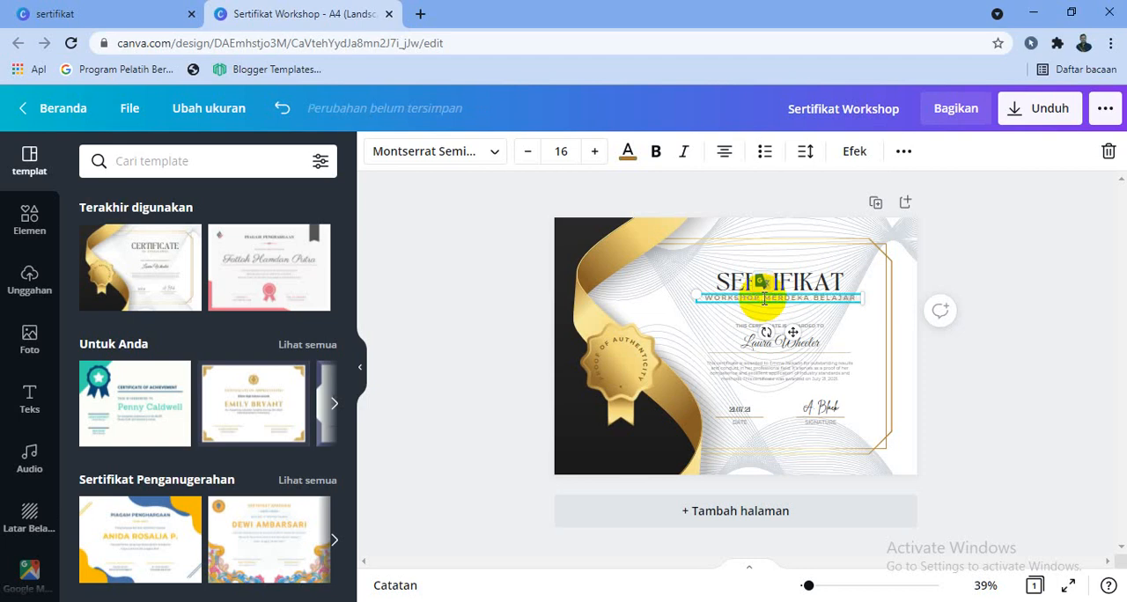
{"action": "type", "text": " 2021"}
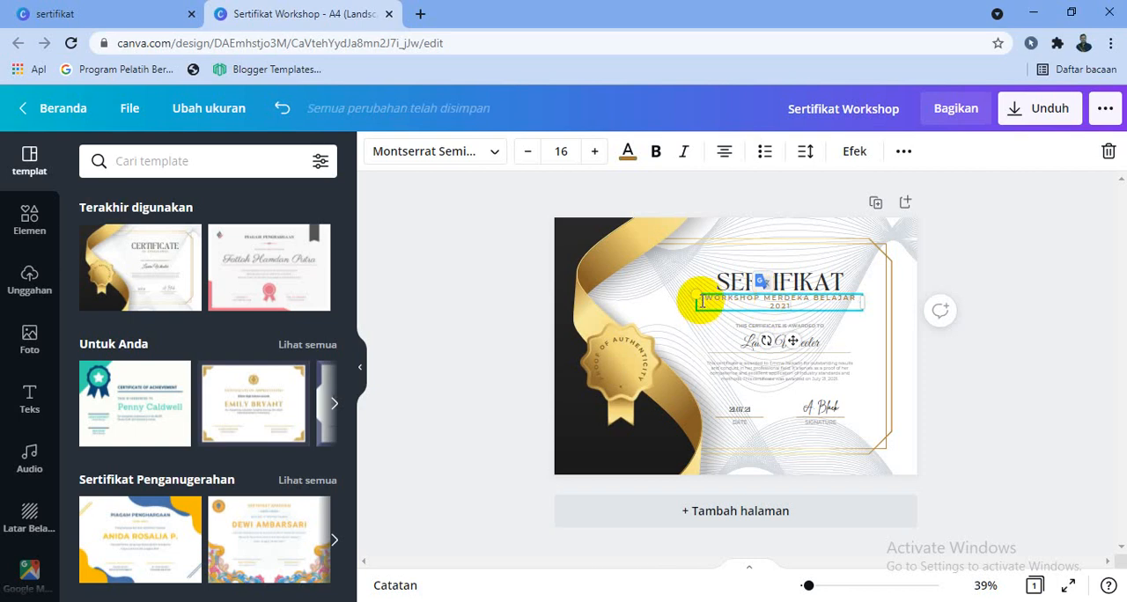
Enlarge the workshop subtitle's text box slightly and reduce its font size to 14 so it fits on one line.
{"action": "left_click_drag", "start_coordinate": [698, 296], "coordinate": [691, 294]}
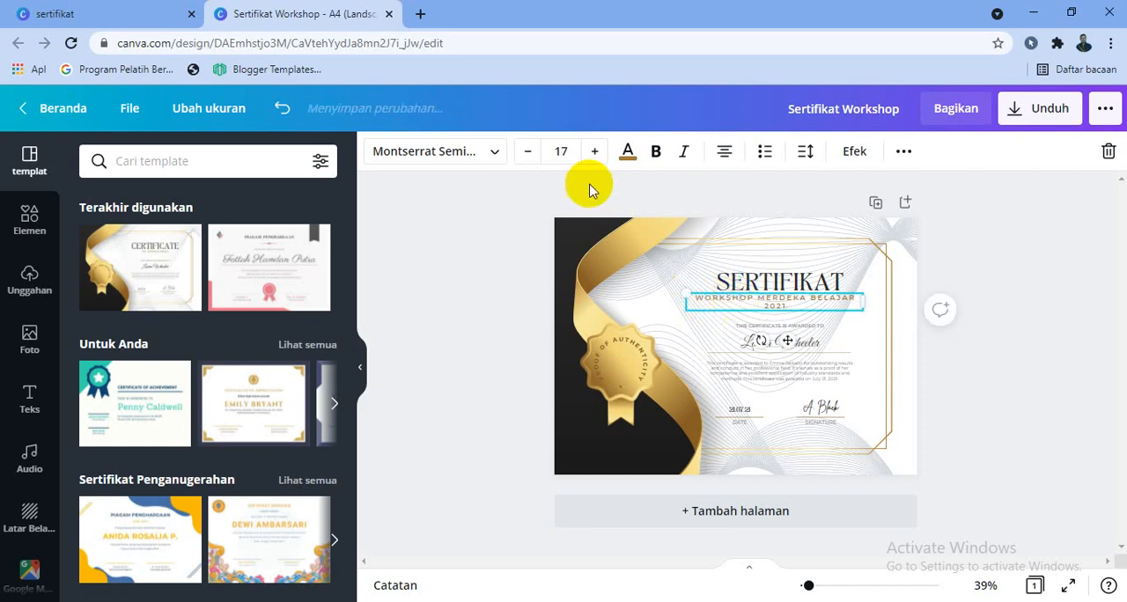
{"action": "left_click", "coordinate": [531, 153]}
{"action": "left_click", "coordinate": [531, 154]}
{"action": "left_click", "coordinate": [535, 153]}
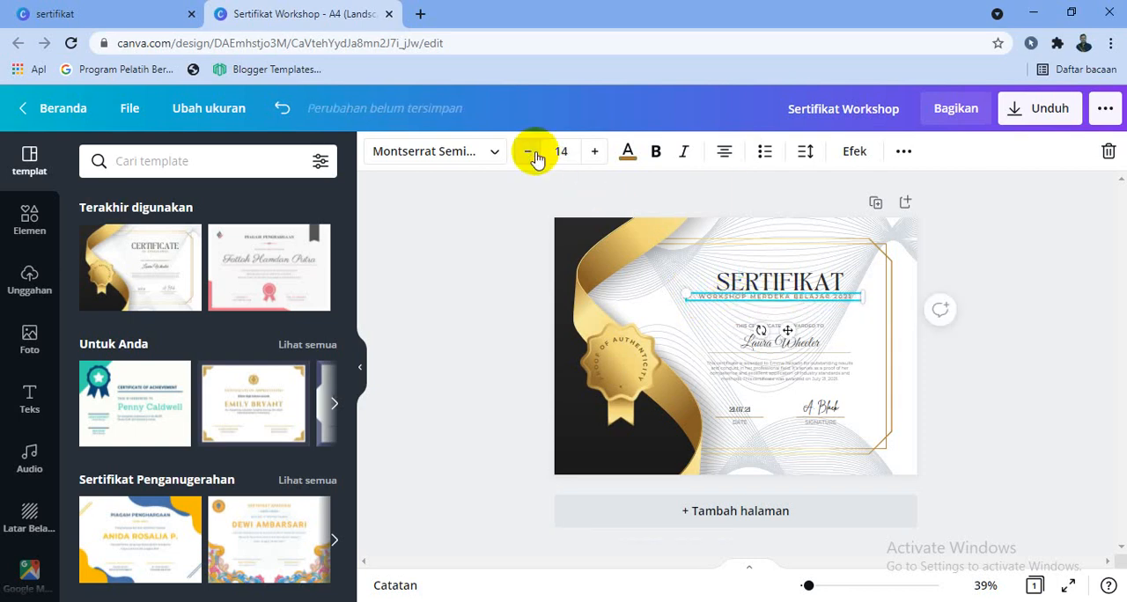
Add a subheading text box below the workshop subtitle and begin its text with "No.".
{"action": "left_click", "coordinate": [800, 324]}
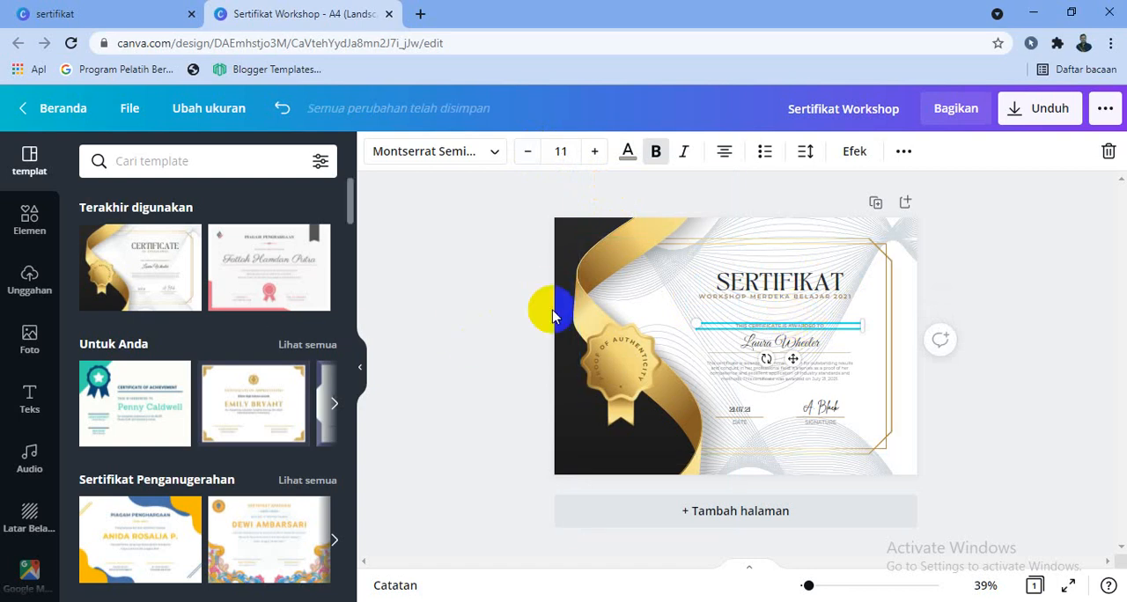
{"action": "left_click", "coordinate": [832, 586]}
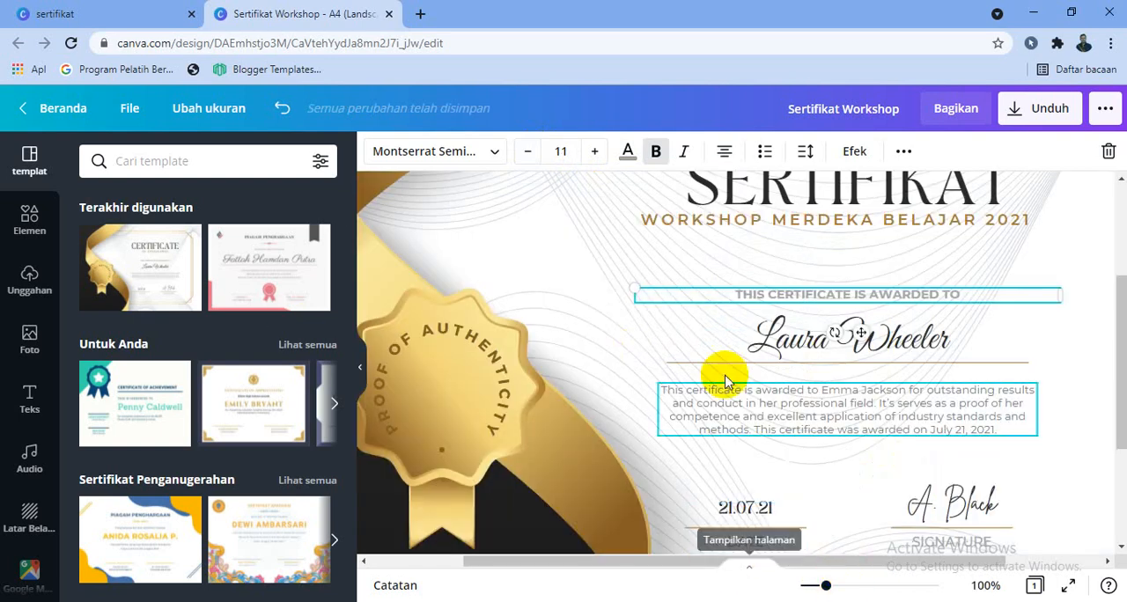
{"action": "scroll", "coordinate": [1114, 302], "scroll_direction": "up", "scroll_amount": 2}
{"action": "left_click", "coordinate": [711, 252]}
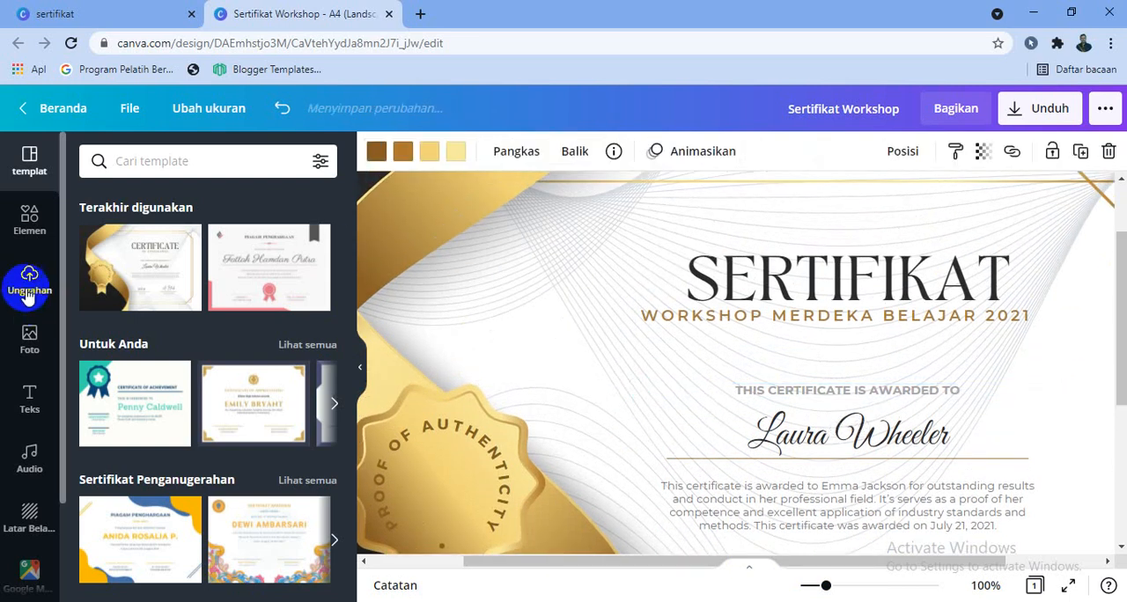
{"action": "left_click", "coordinate": [28, 401]}
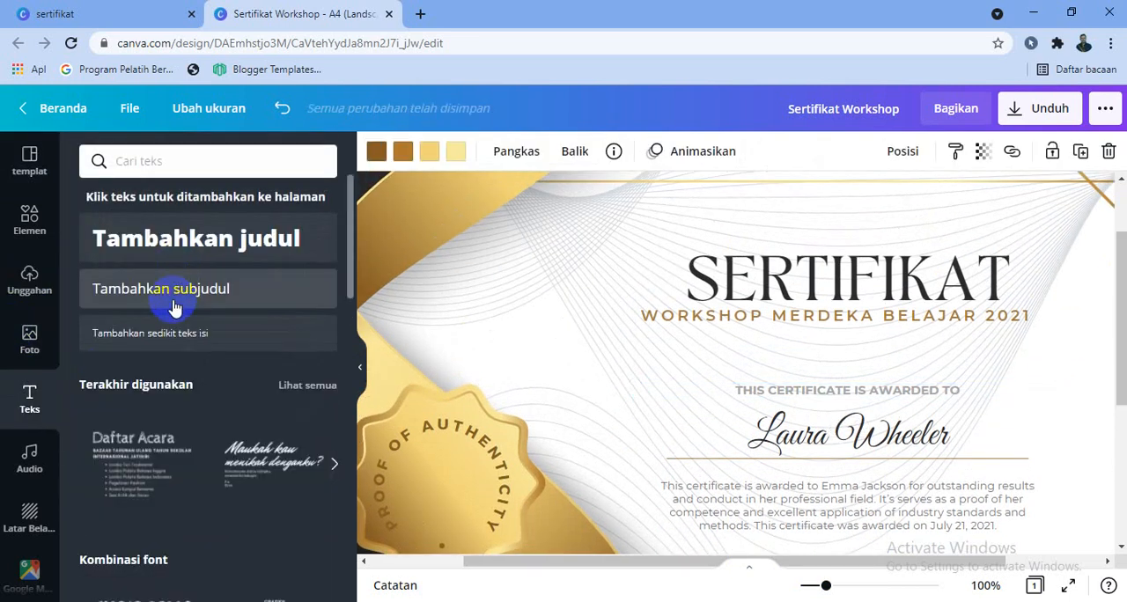
{"action": "left_click", "coordinate": [176, 302]}
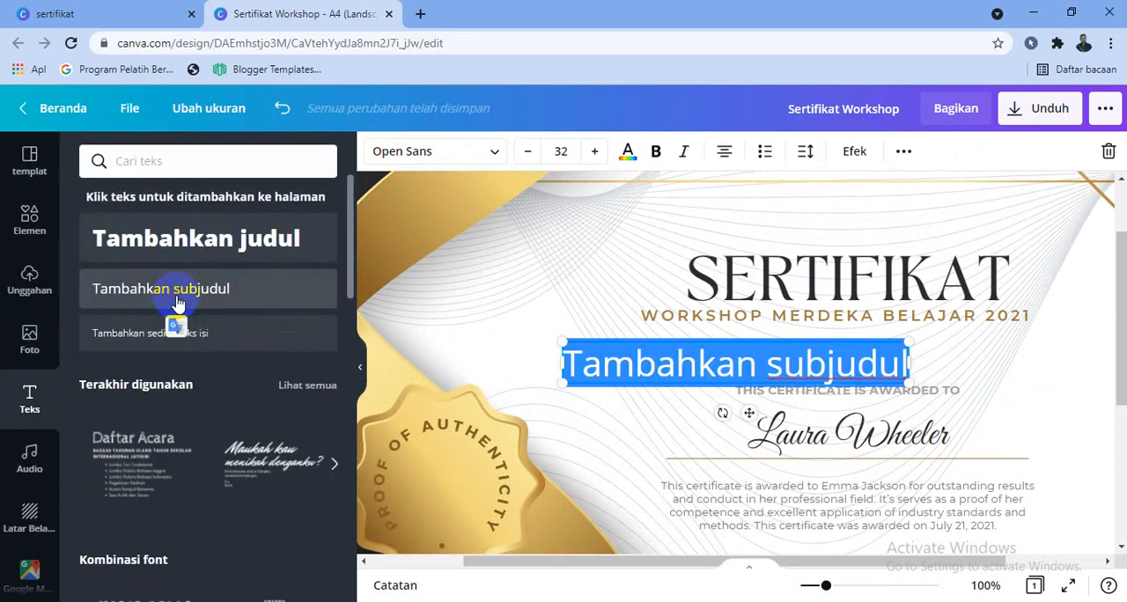
{"action": "type", "text": "No."}
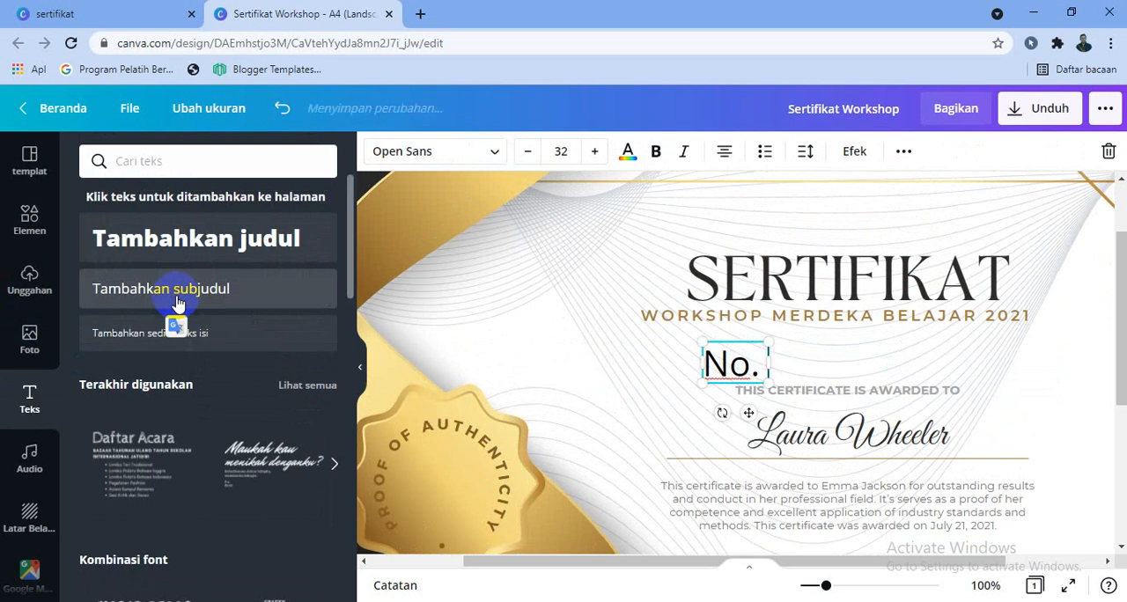
{"action": "type", "text": " 22"}
{"action": "key", "text": "BackSpace"}
{"action": "key", "text": "BackSpace"}
{"action": "key", "text": "BackSpace"}
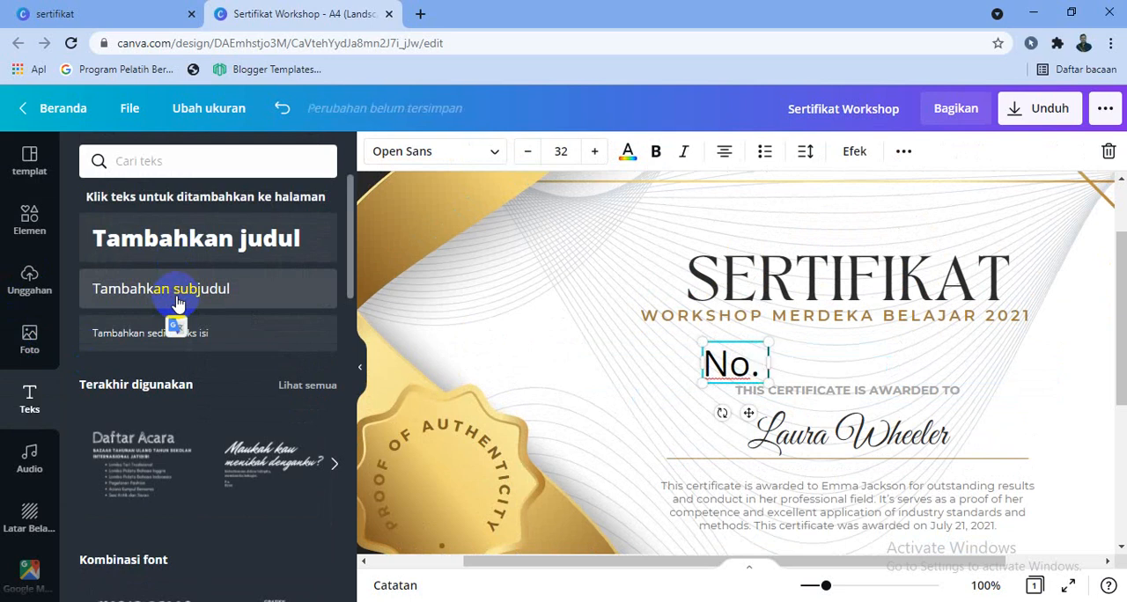
Complete the certificate number line so it reads "No. 421/006.01/SMAN2Banjar/2021".
{"action": "type", "text": "421/06"}
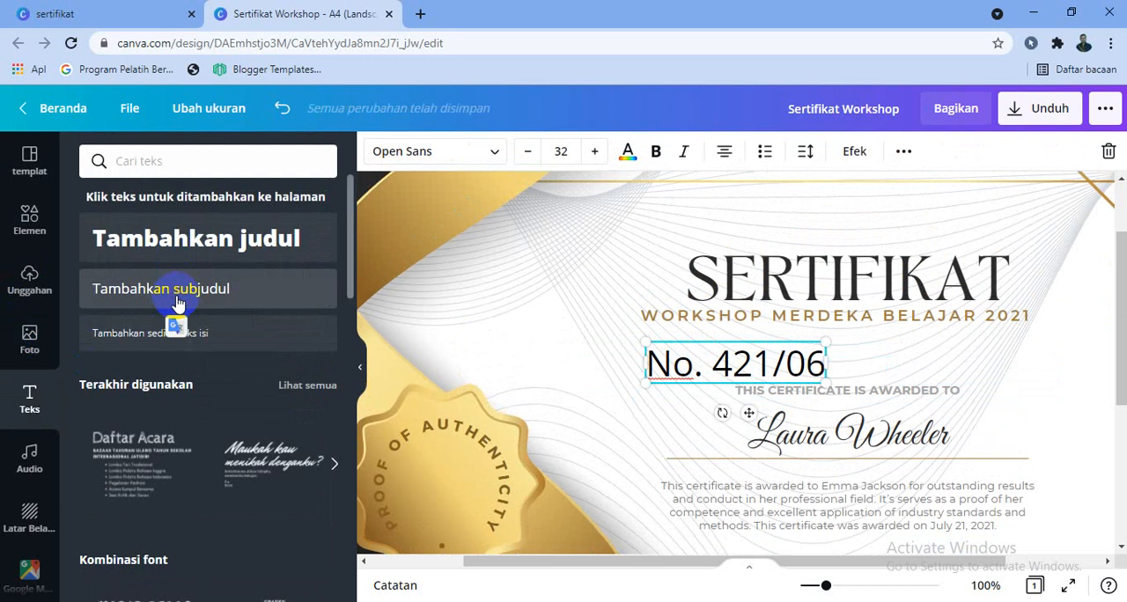
{"action": "key", "text": "BackSpace"}
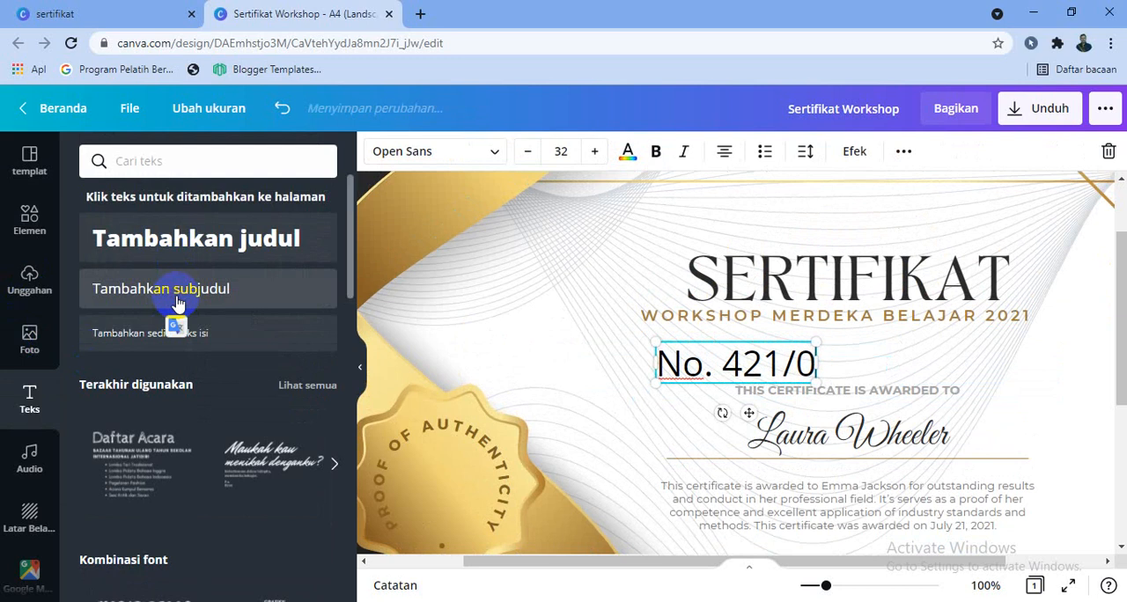
{"action": "type", "text": "06."}
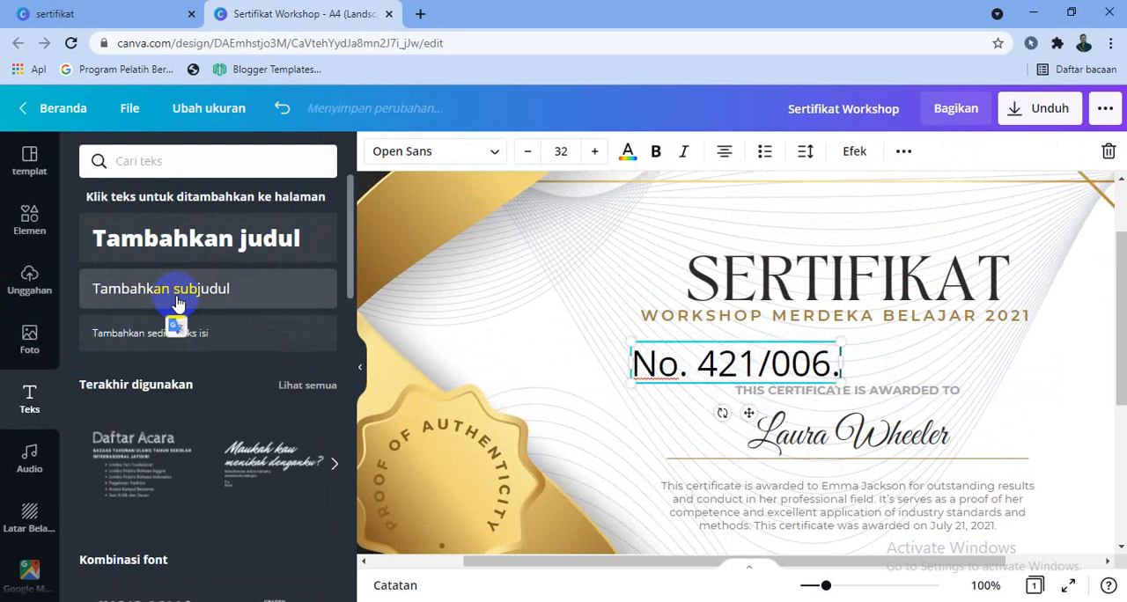
{"action": "type", "text": "01/s"}
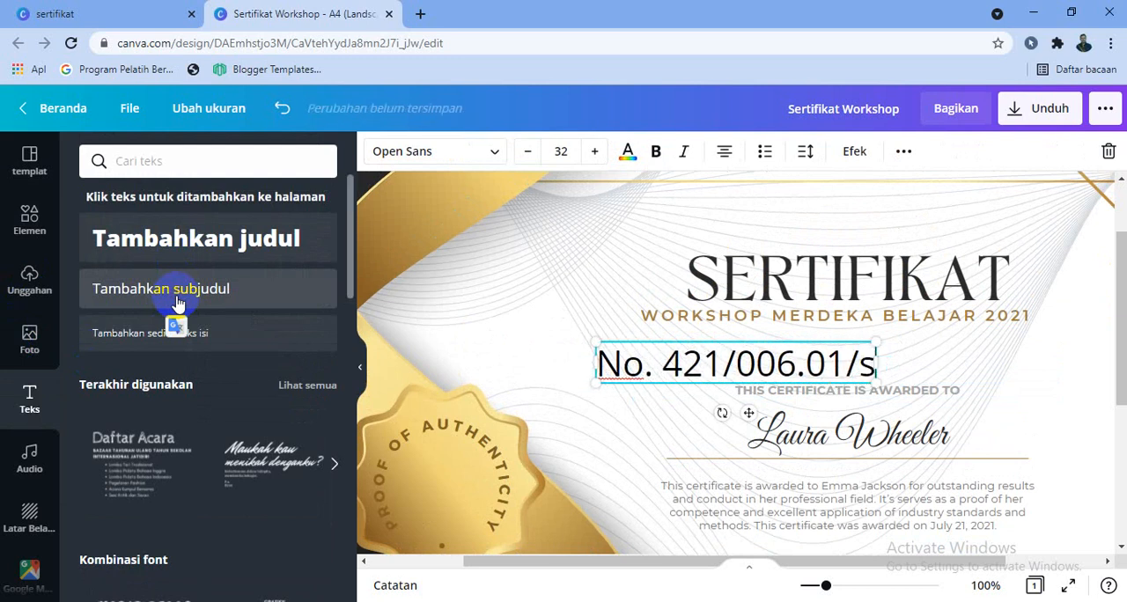
{"action": "type", "text": "man"}
{"action": "key", "text": "BackSpace"}
{"action": "key", "text": "BackSpace"}
{"action": "key", "text": "BackSpace"}
{"action": "key", "text": "BackSpace"}
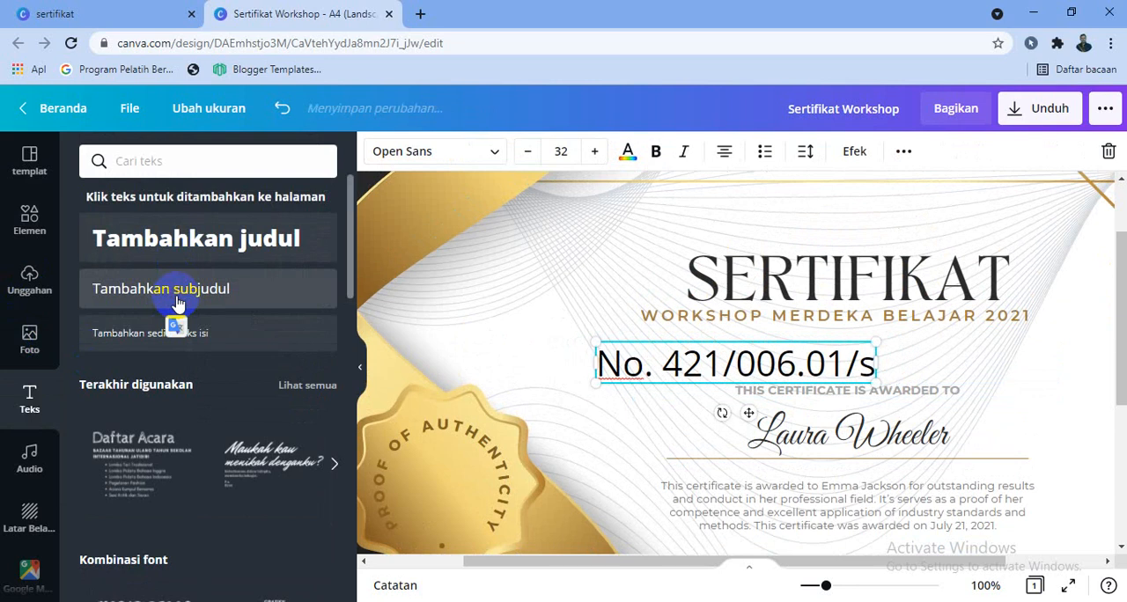
{"action": "type", "text": "SMAN"}
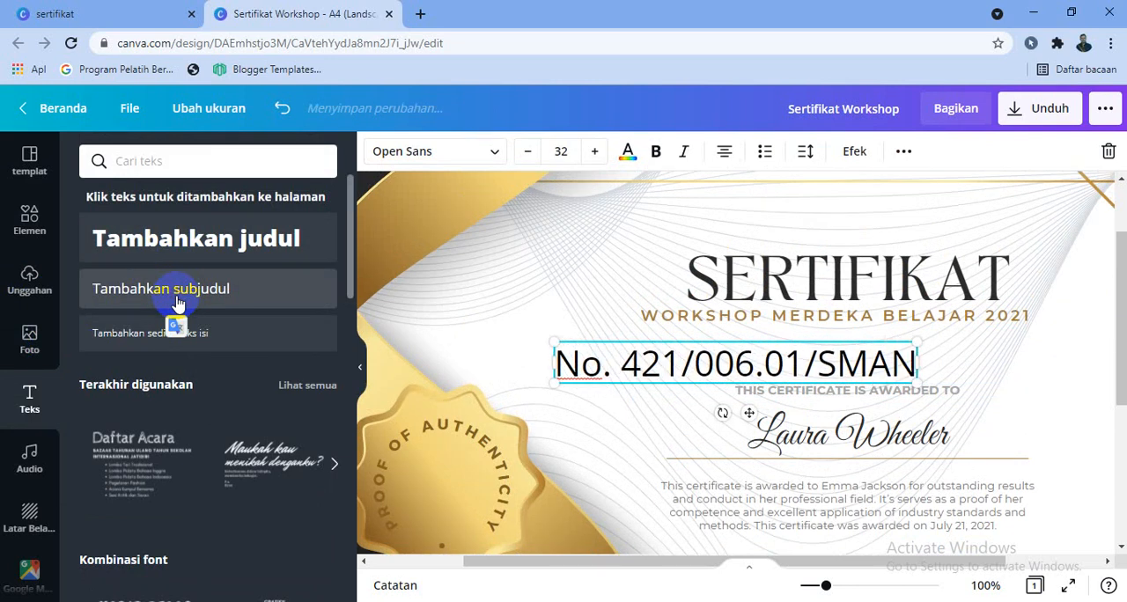
{"action": "type", "text": "2Banjar/2021"}
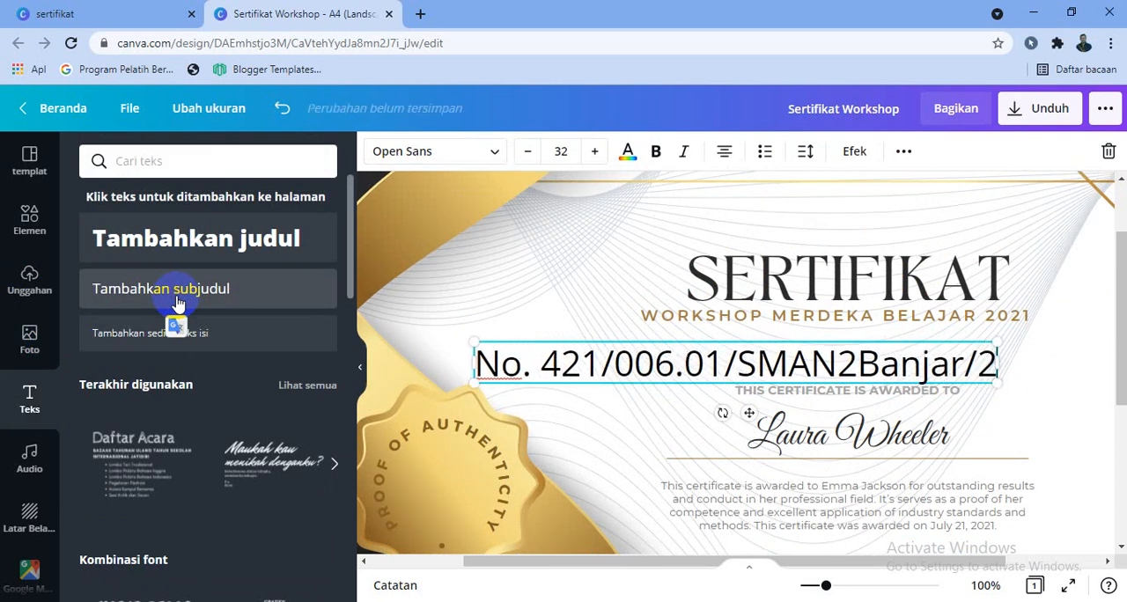
Reduce the certificate number's font size to 7 and colour the text dark brown.
{"action": "left_click", "coordinate": [529, 152]}
{"action": "left_click", "coordinate": [531, 154]}
{"action": "left_click", "coordinate": [531, 154]}
{"action": "left_click", "coordinate": [531, 155]}
{"action": "left_click_drag", "start_coordinate": [531, 154], "coordinate": [531, 154]}
{"action": "left_click", "coordinate": [531, 154]}
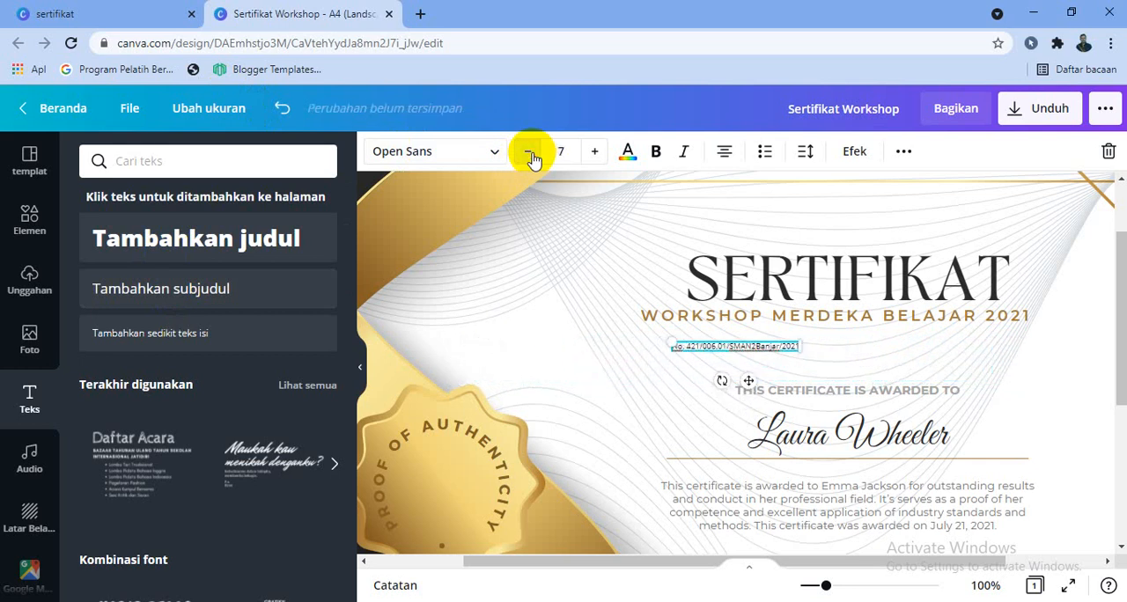
{"action": "left_click", "coordinate": [627, 152]}
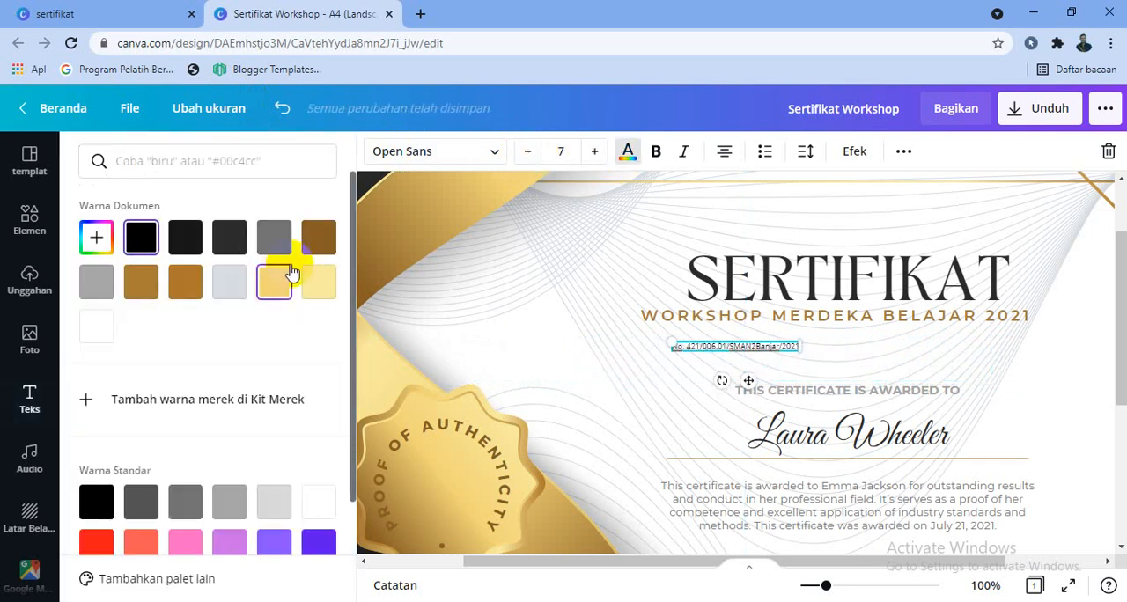
{"action": "left_click", "coordinate": [318, 238]}
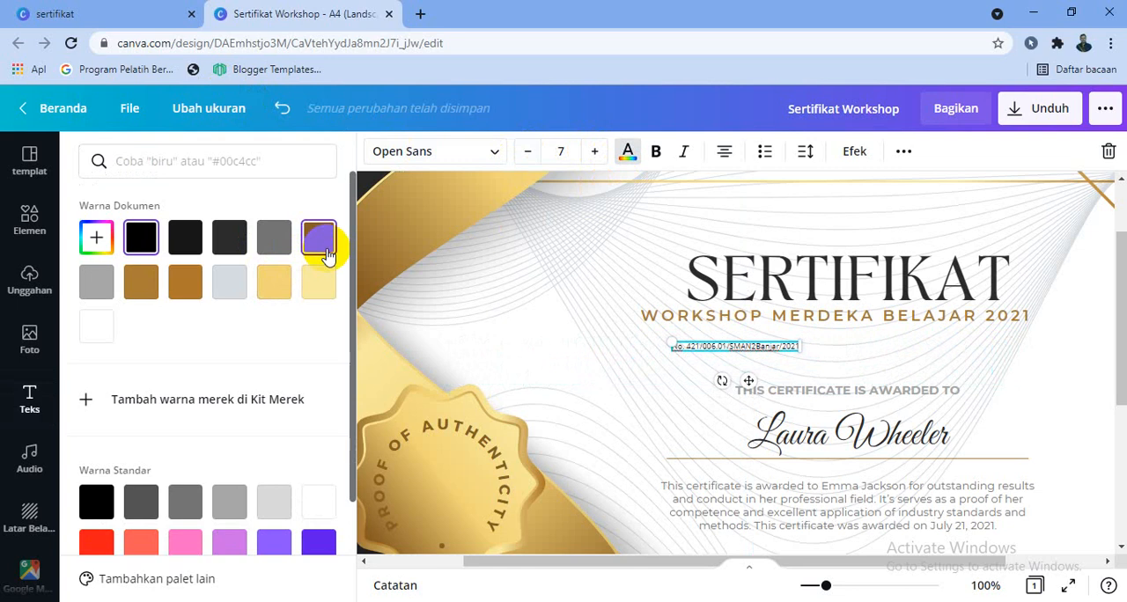
Raise the certificate number's font size to 10 and centre it directly beneath the workshop subtitle.
{"action": "left_click", "coordinate": [594, 151]}
{"action": "left_click", "coordinate": [595, 151]}
{"action": "left_click", "coordinate": [594, 152]}
{"action": "left_click_drag", "start_coordinate": [748, 382], "coordinate": [836, 368]}
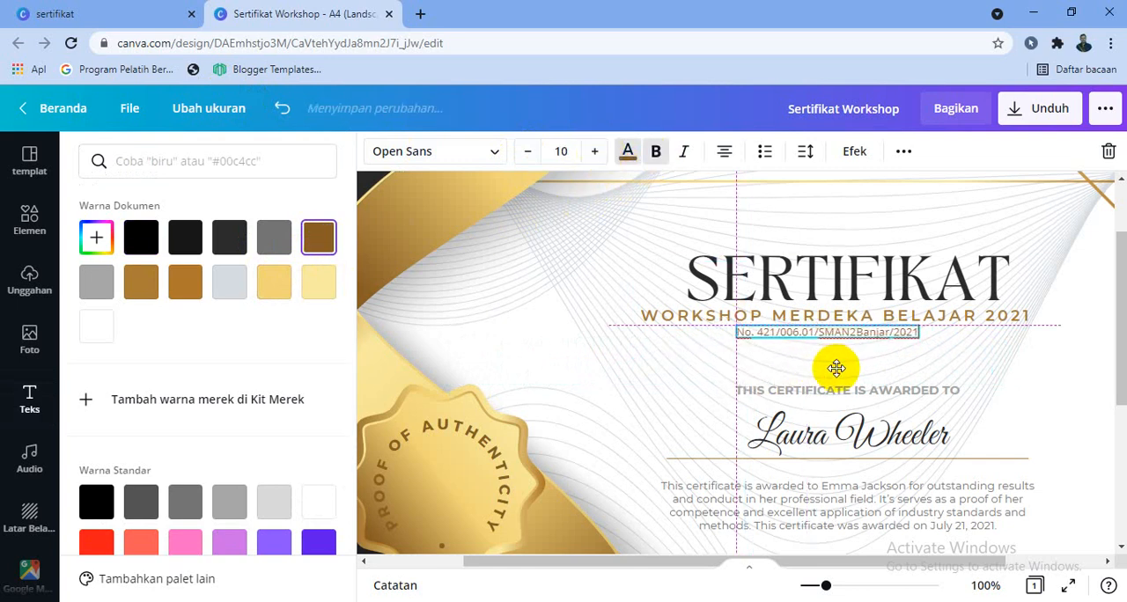
Replace the line "THIS CERTIFICATE IS AWARDED TO" with "DIBERIKAN KEPADA".
{"action": "left_click", "coordinate": [909, 396]}
{"action": "double_click", "coordinate": [911, 393]}
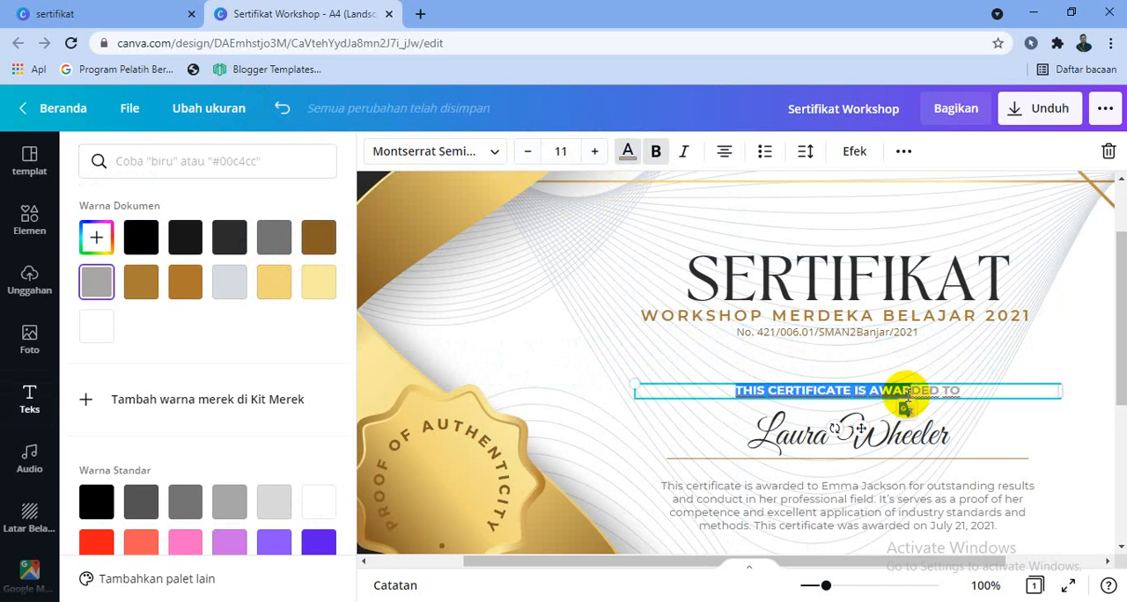
{"action": "left_click_drag", "start_coordinate": [966, 390], "coordinate": [738, 387]}
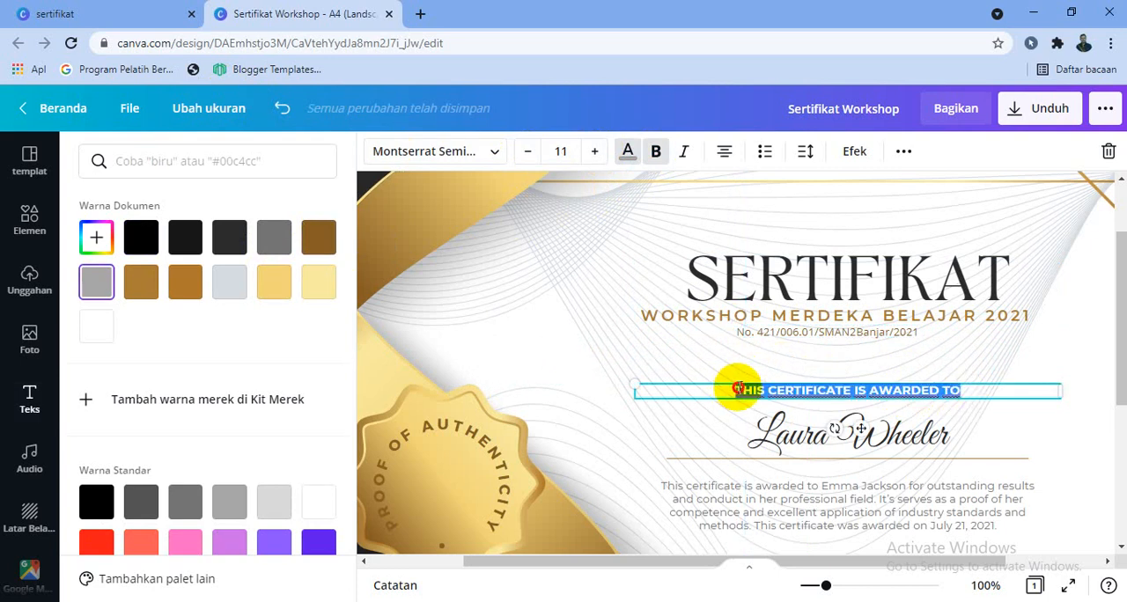
{"action": "type", "text": "DIBERIKAN KEPADA"}
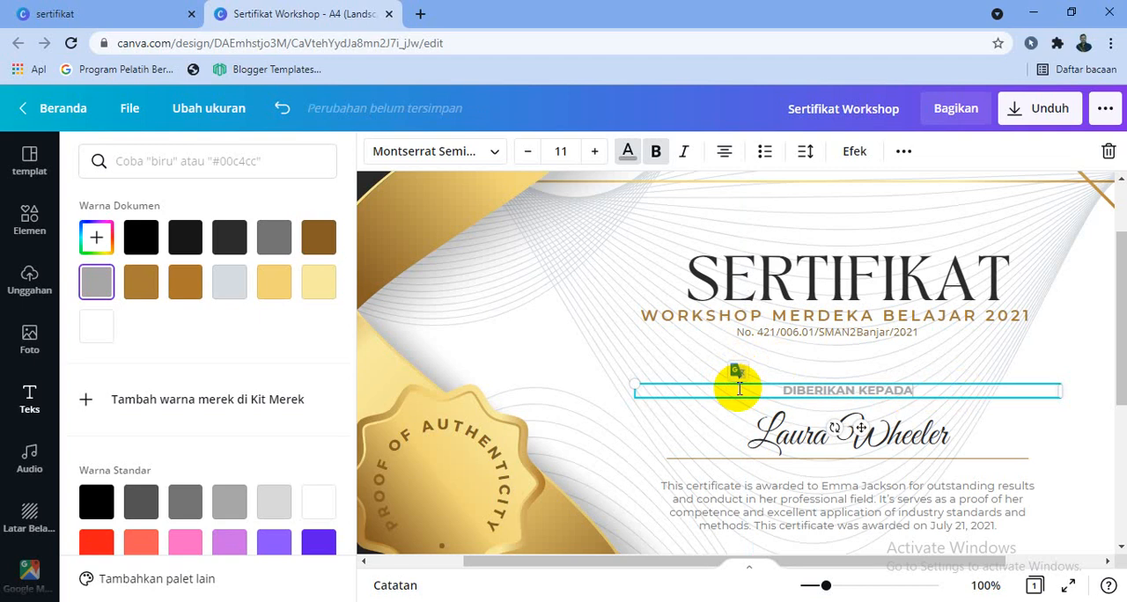
Format the "DIBERIKAN KEPADA" line in black at font size 15 and move it up beneath the certificate number.
{"action": "key", "text": "ctrl+a"}
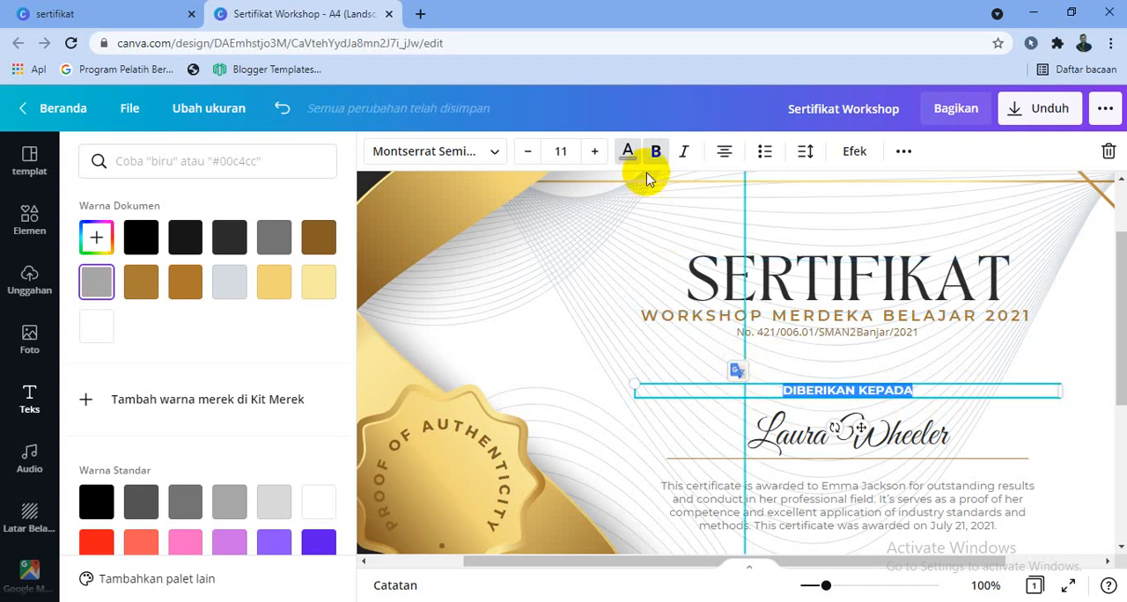
{"action": "left_click", "coordinate": [628, 151]}
{"action": "left_click", "coordinate": [625, 155]}
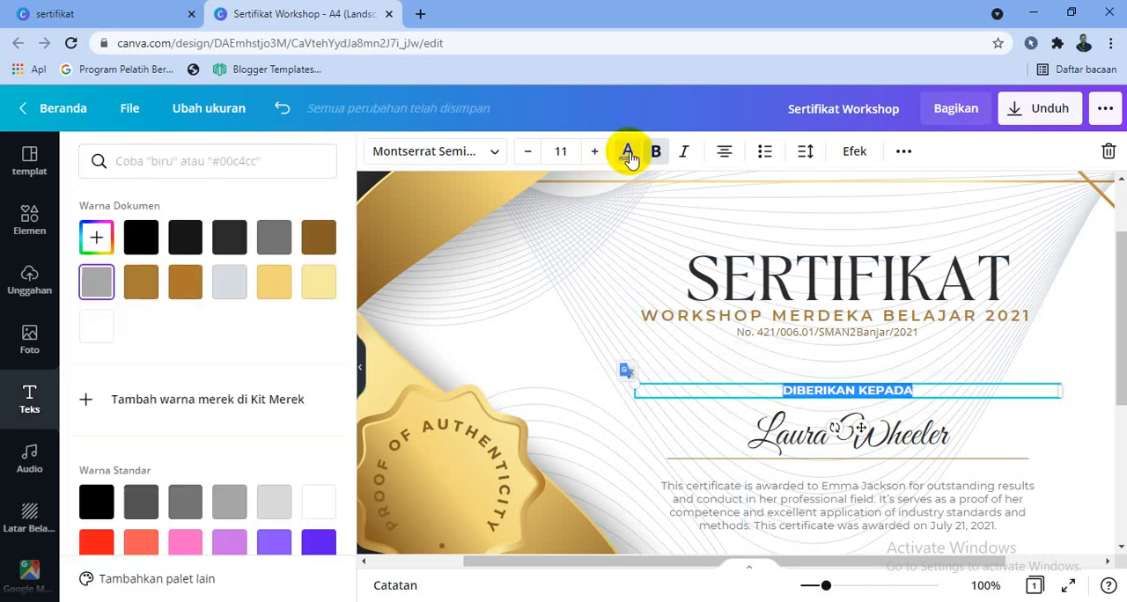
{"action": "left_click", "coordinate": [139, 236]}
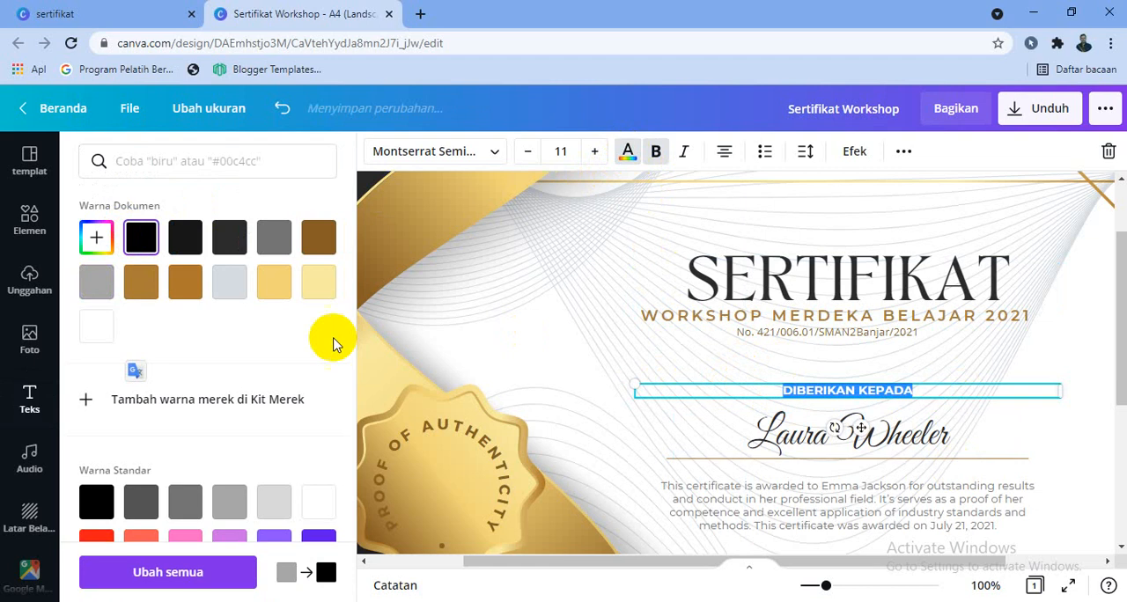
{"action": "left_click", "coordinate": [590, 155]}
{"action": "left_click", "coordinate": [590, 154]}
{"action": "left_click", "coordinate": [590, 154]}
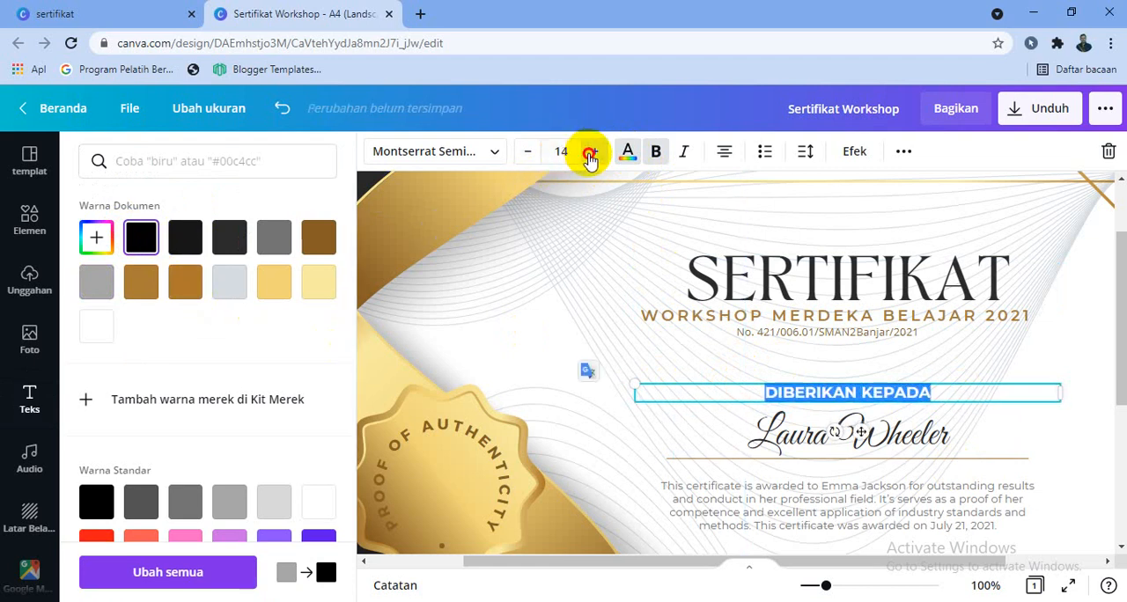
{"action": "left_click", "coordinate": [590, 154]}
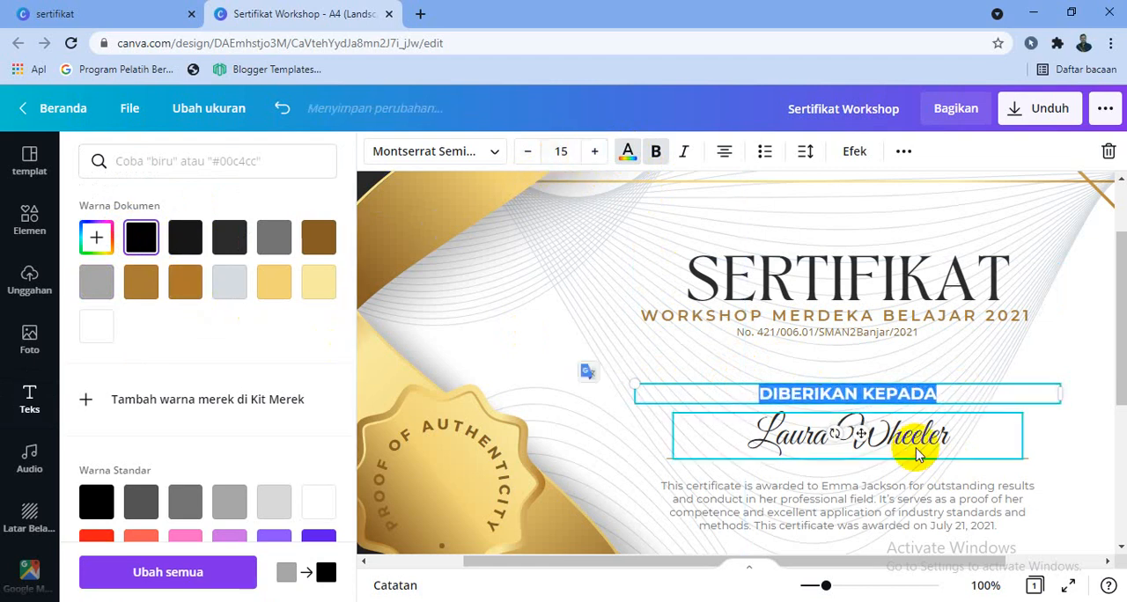
Clear the sample recipient name and move the gold line up closer to "DIBERIKAN KEPADA".
{"action": "left_click", "coordinate": [851, 428]}
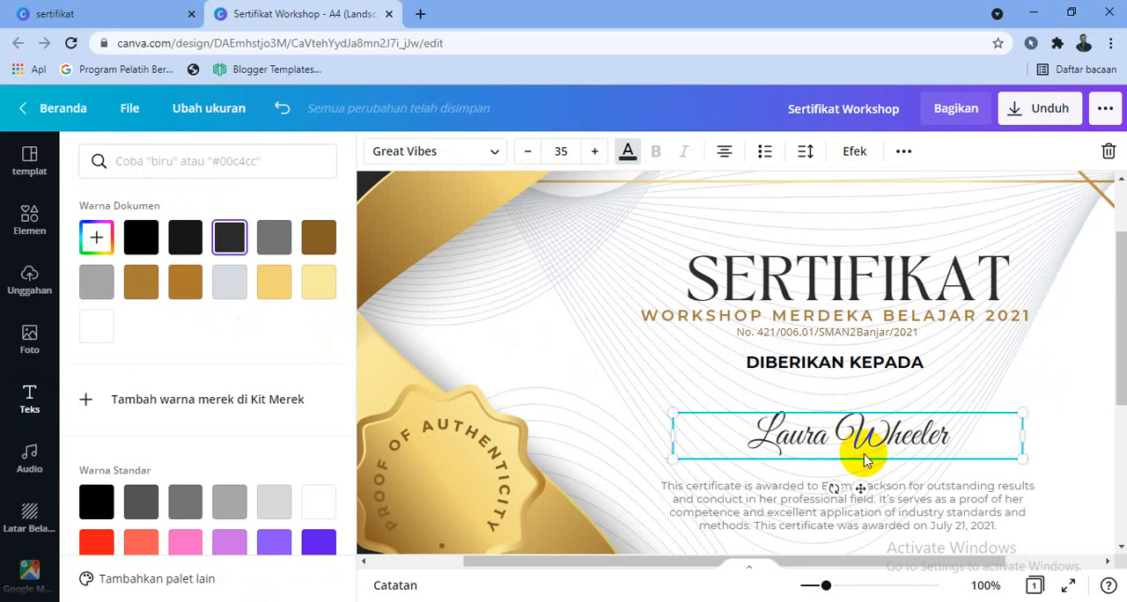
{"action": "double_click", "coordinate": [866, 459]}
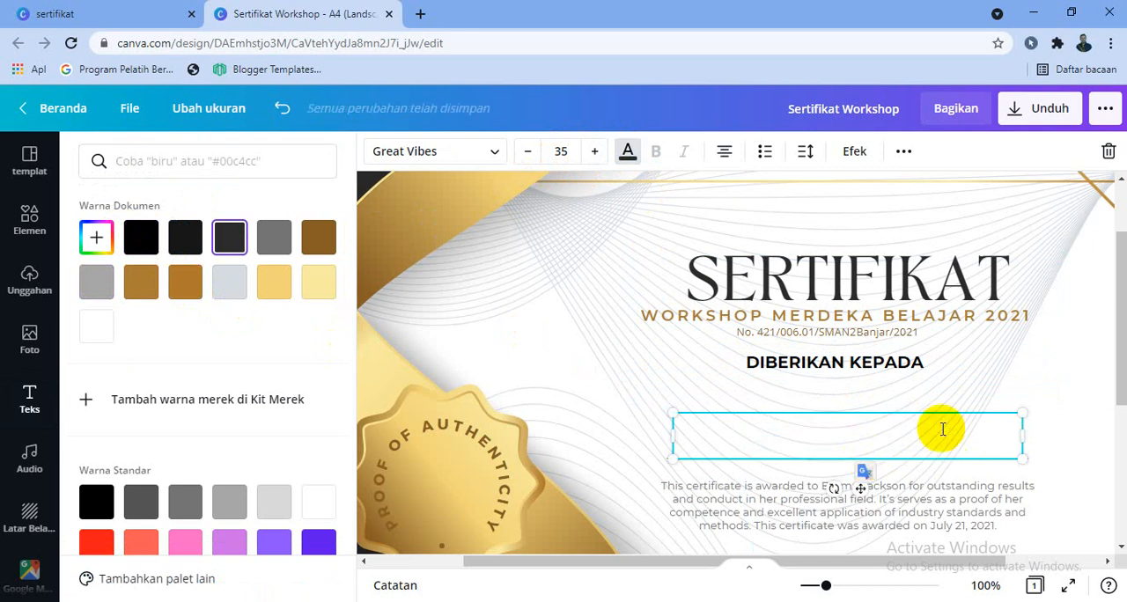
{"action": "left_click", "coordinate": [921, 457]}
{"action": "left_click_drag", "start_coordinate": [919, 447], "coordinate": [918, 407]}
{"action": "left_click", "coordinate": [915, 447]}
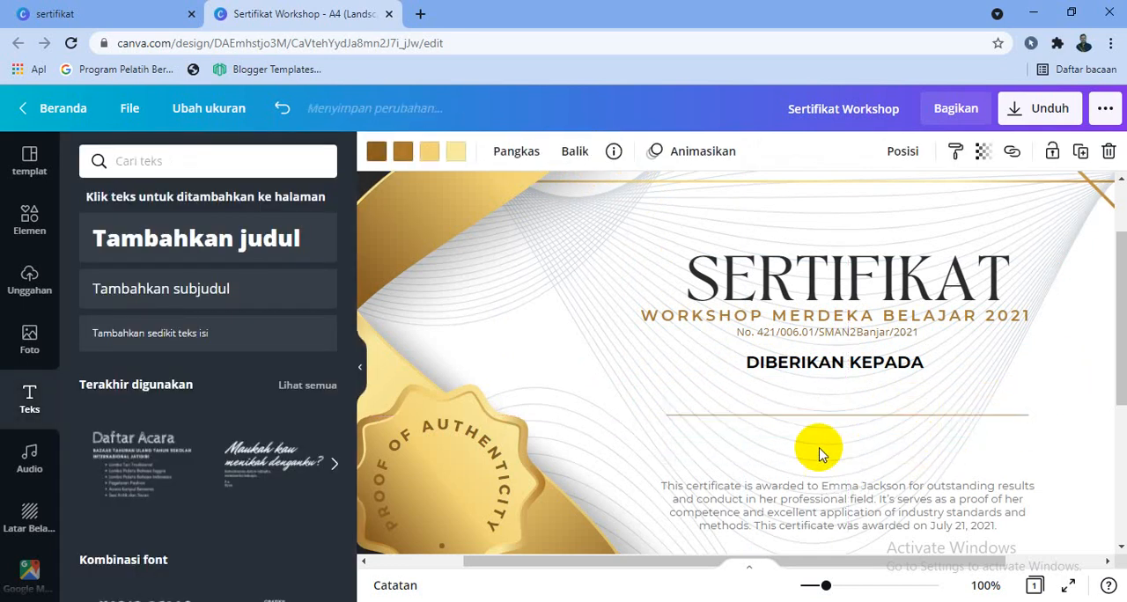
Add a subheading text box reading "Sebagai" and place it centred just below the gold line.
{"action": "left_click", "coordinate": [194, 297]}
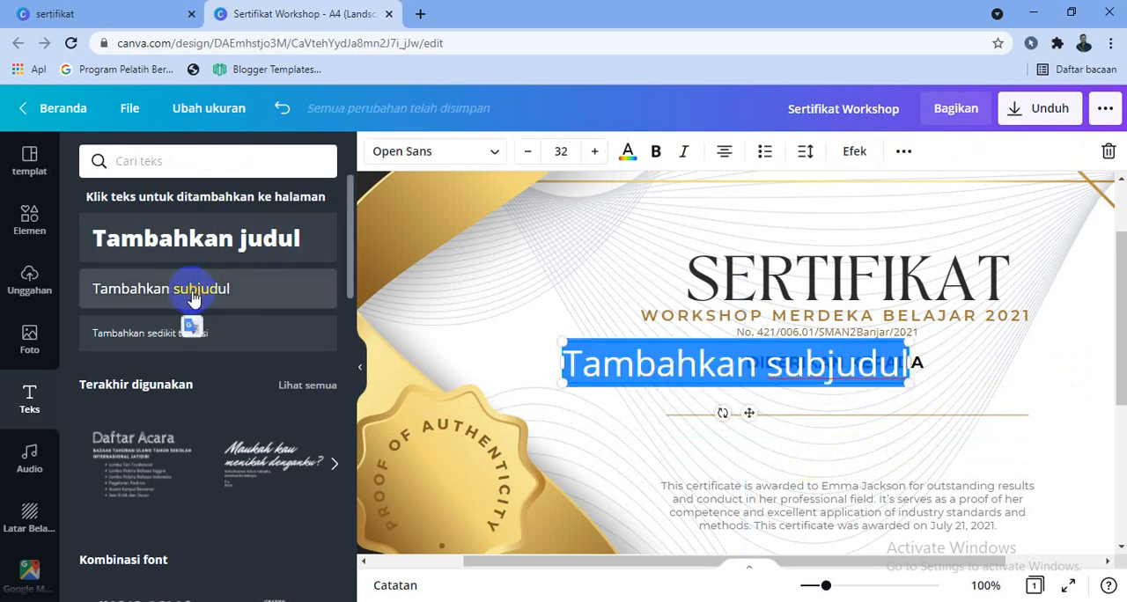
{"action": "type", "text": "SEbag"}
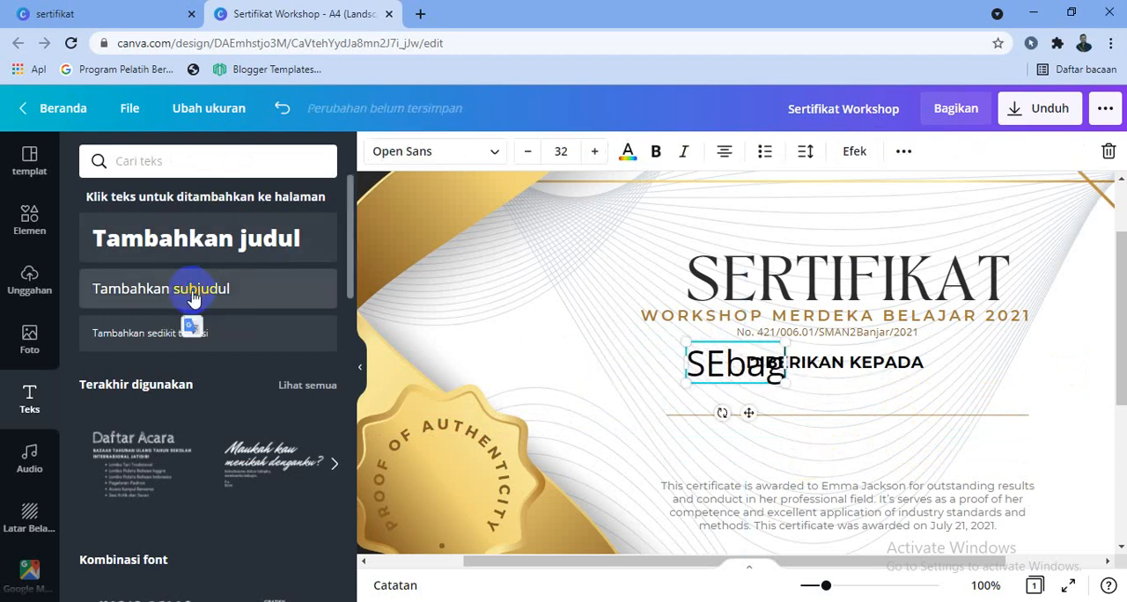
{"action": "type", "text": "ai"}
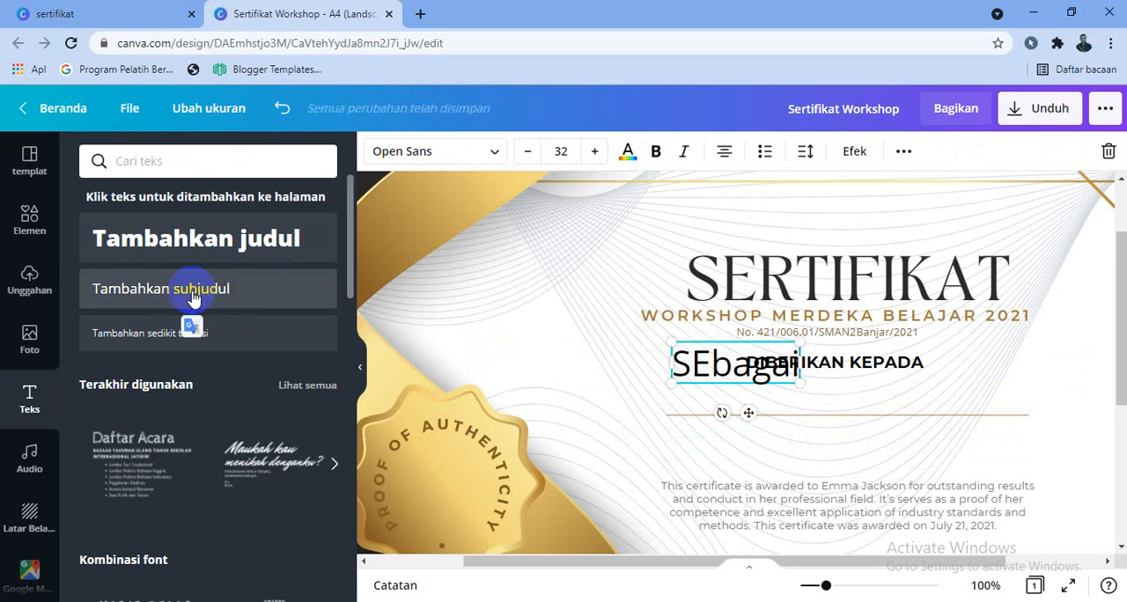
{"action": "left_click_drag", "start_coordinate": [749, 414], "coordinate": [854, 485]}
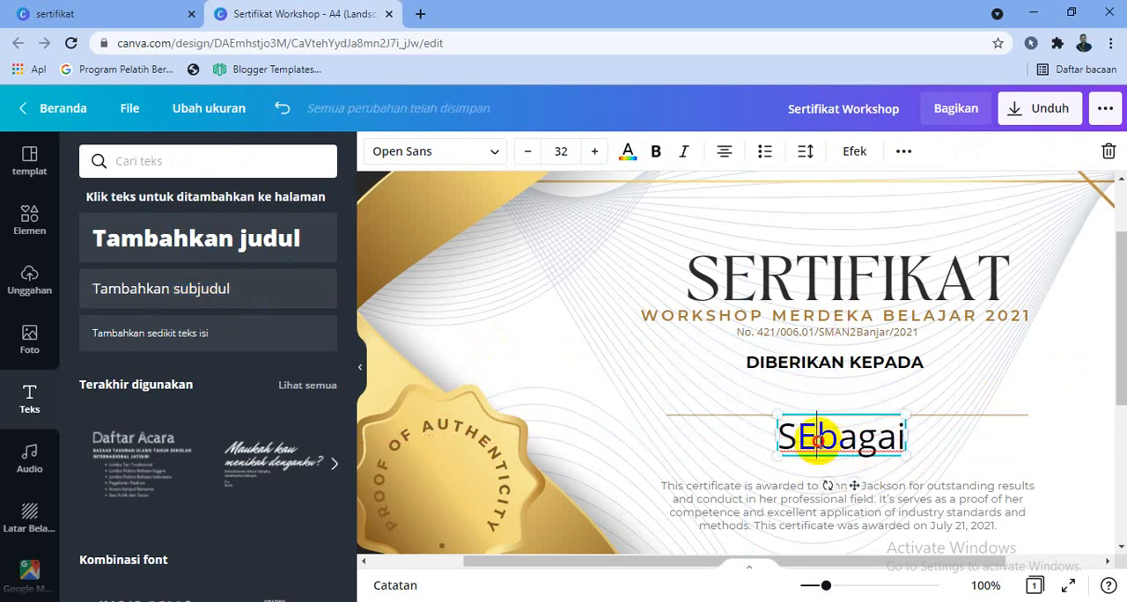
{"action": "type", "text": "e"}
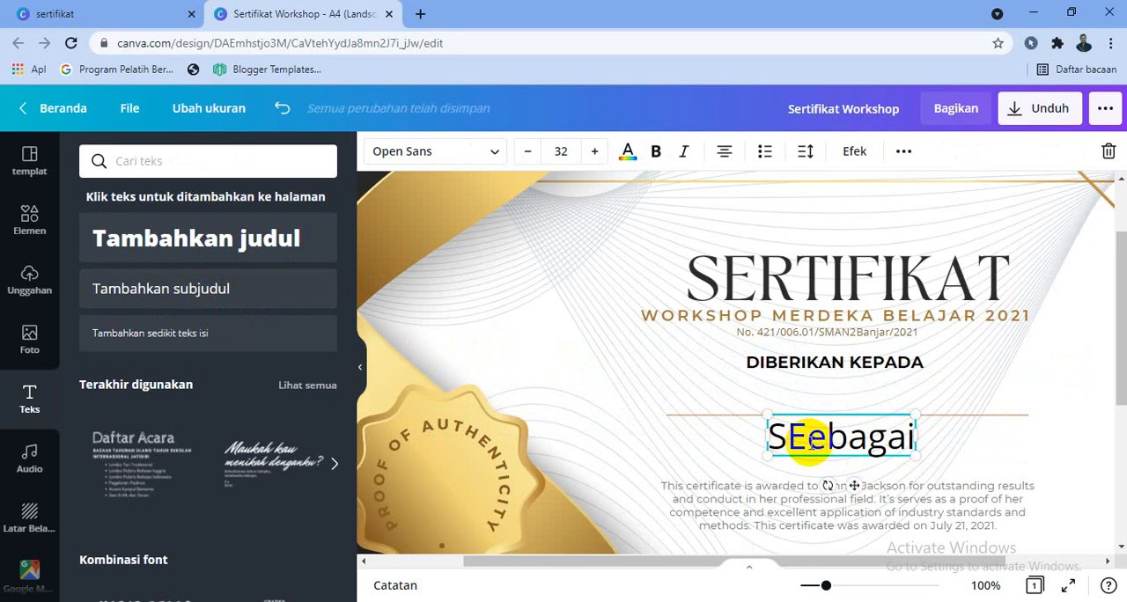
{"action": "key", "text": "BackSpace"}
{"action": "key", "text": "BackSpace"}
{"action": "type", "text": "e"}
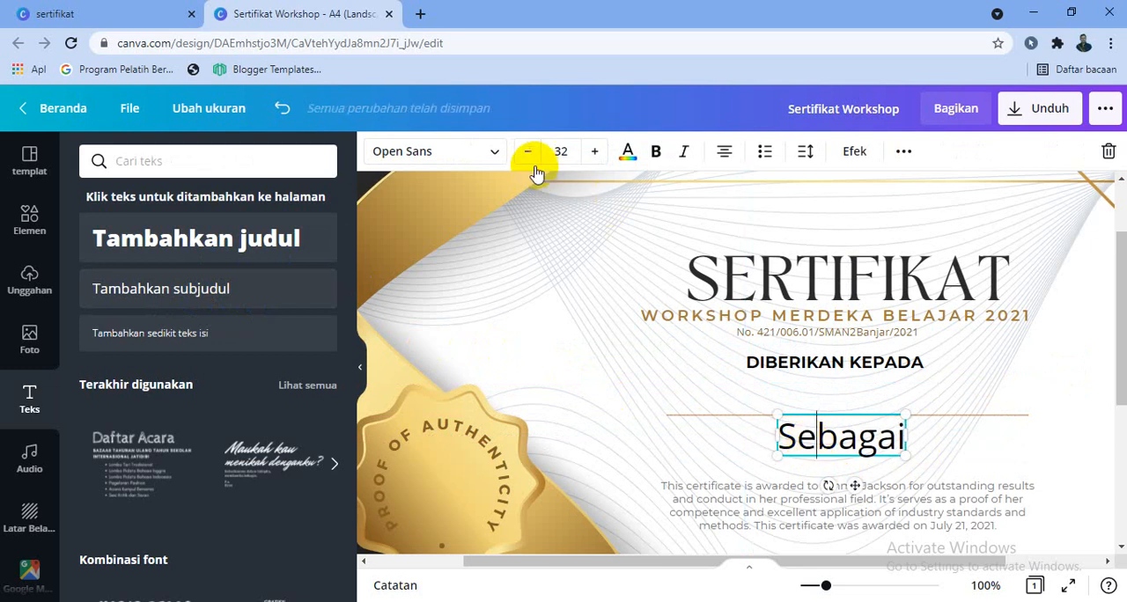
Format the "Sebagai" text in Montserrat Classic at font size 15.
{"action": "left_click", "coordinate": [531, 158]}
{"action": "left_click", "coordinate": [532, 159]}
{"action": "left_click", "coordinate": [531, 158]}
{"action": "left_click", "coordinate": [532, 159]}
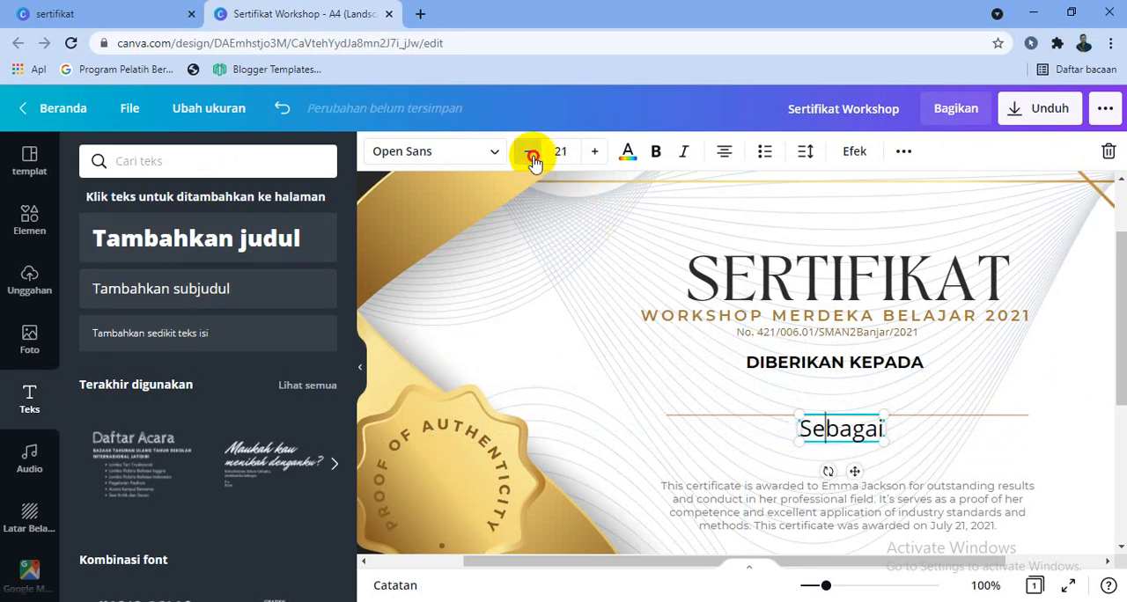
{"action": "left_click", "coordinate": [532, 159]}
{"action": "left_click", "coordinate": [532, 158]}
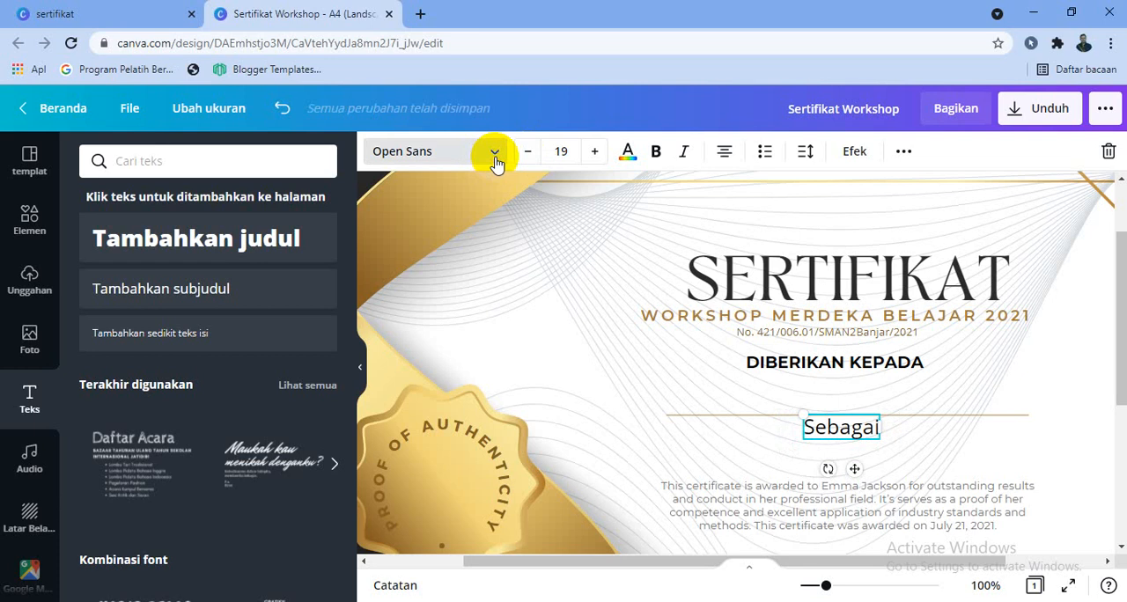
{"action": "left_click", "coordinate": [495, 161]}
{"action": "left_click", "coordinate": [181, 267]}
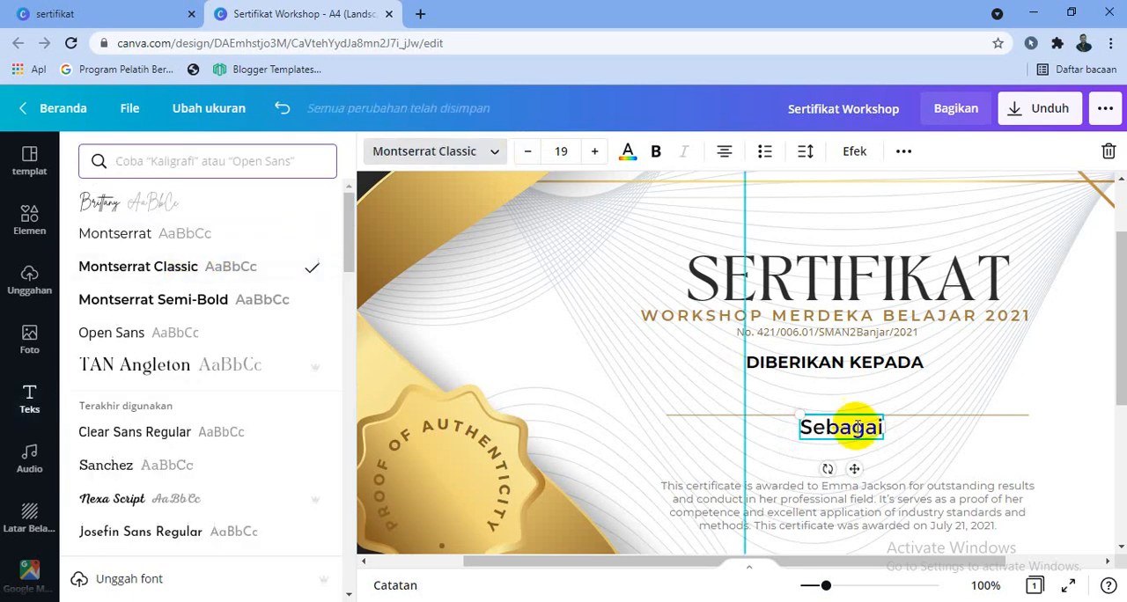
{"action": "left_click", "coordinate": [527, 152]}
{"action": "left_click", "coordinate": [528, 152]}
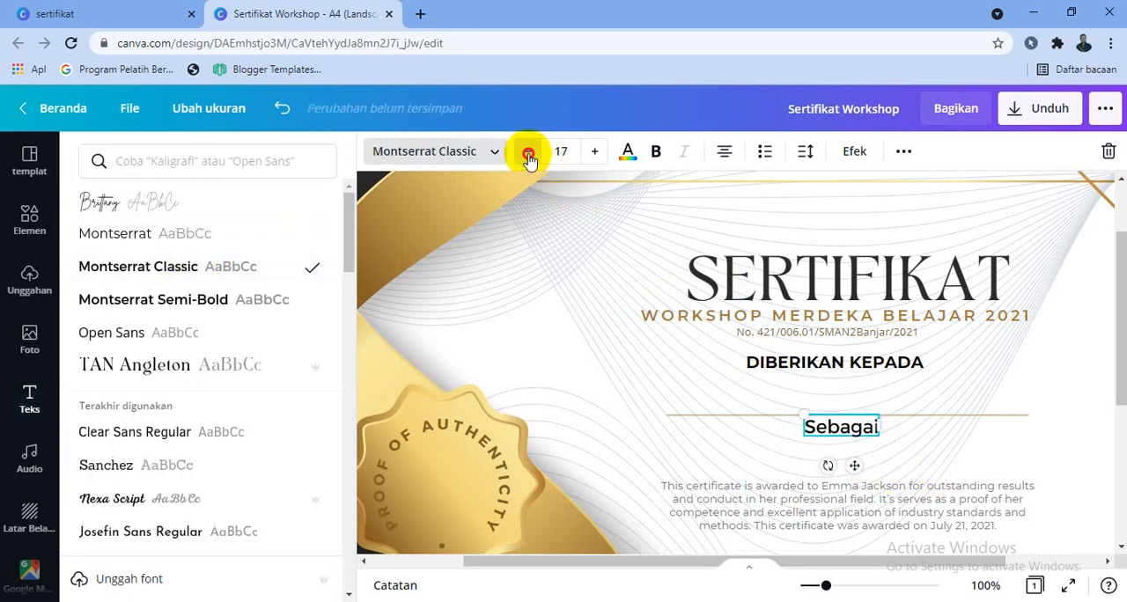
{"action": "left_click", "coordinate": [527, 154]}
{"action": "left_click", "coordinate": [527, 154]}
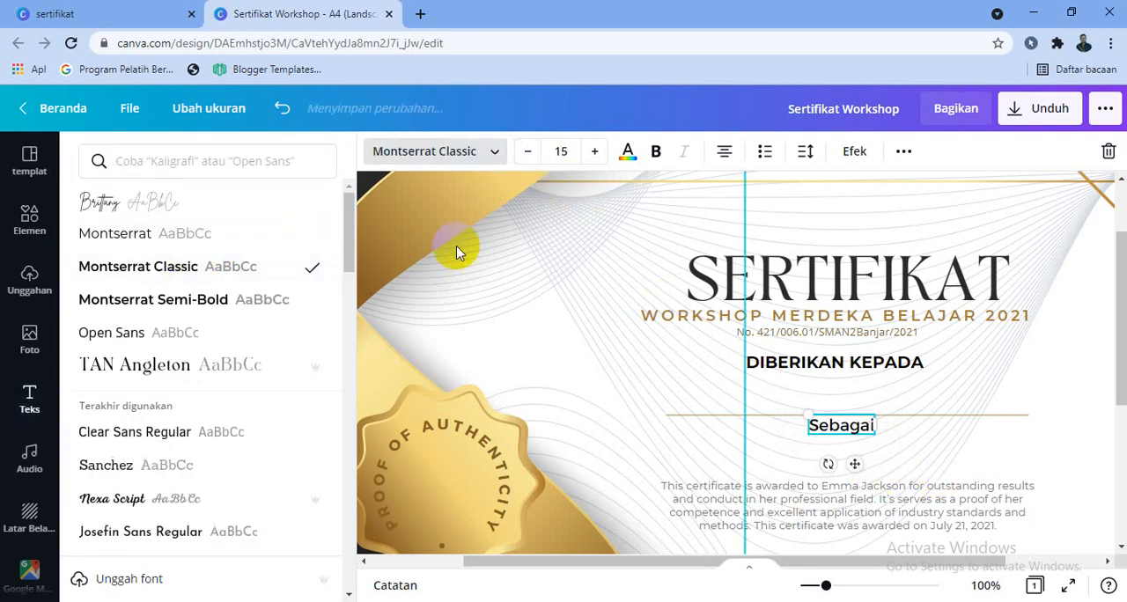
Add a subheading text box reading "Peserta" and place it centred beneath "Sebagai".
{"action": "left_click", "coordinate": [27, 408]}
{"action": "left_click", "coordinate": [240, 307]}
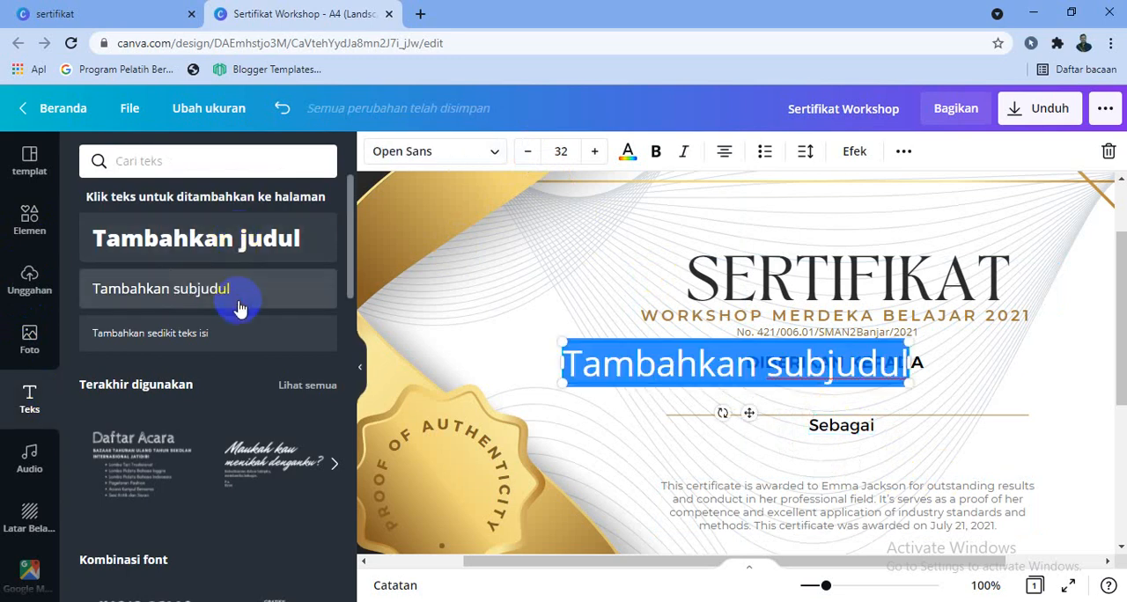
{"action": "type", "text": "Peserta"}
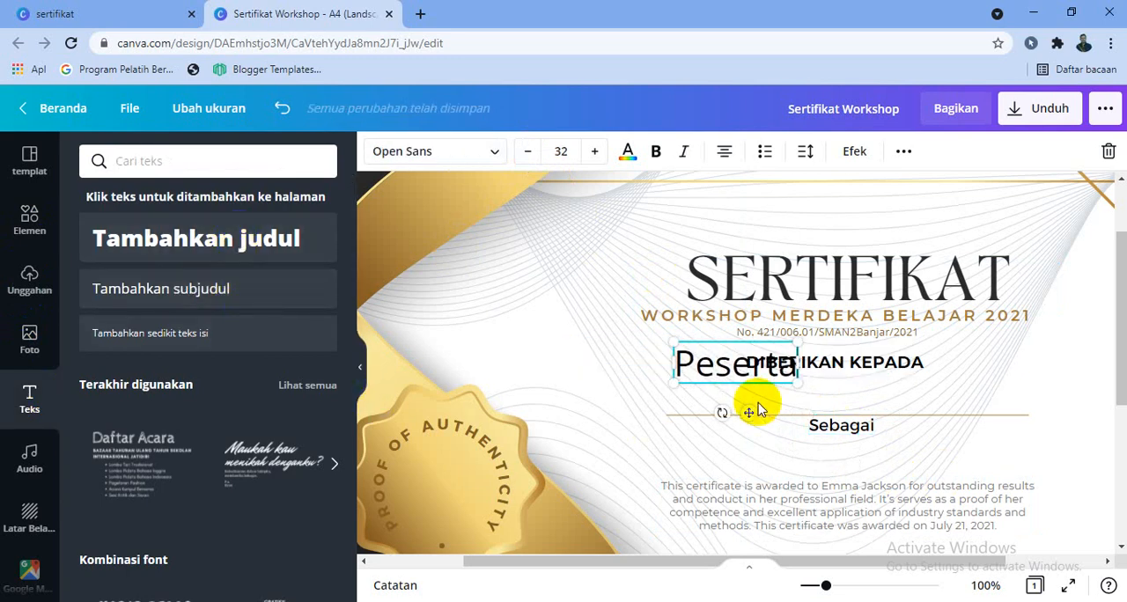
{"action": "left_click_drag", "start_coordinate": [753, 415], "coordinate": [855, 497]}
Format "Peserta" in Montserrat Semi-Bold at font size 21 and move it down clear of "Sebagai".
{"action": "left_click", "coordinate": [467, 153]}
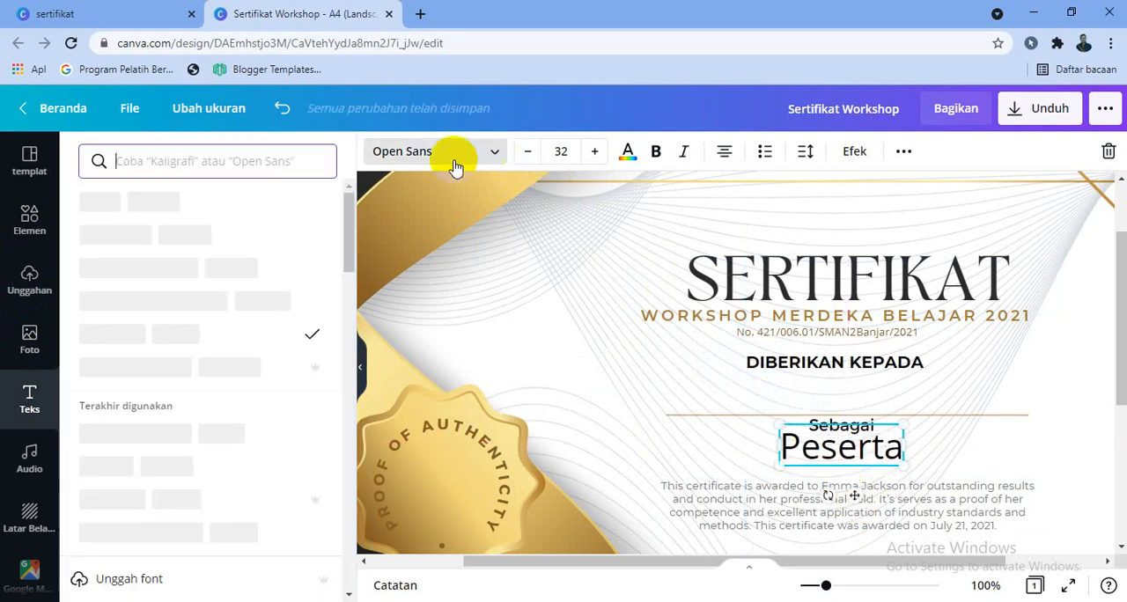
{"action": "left_click", "coordinate": [184, 301]}
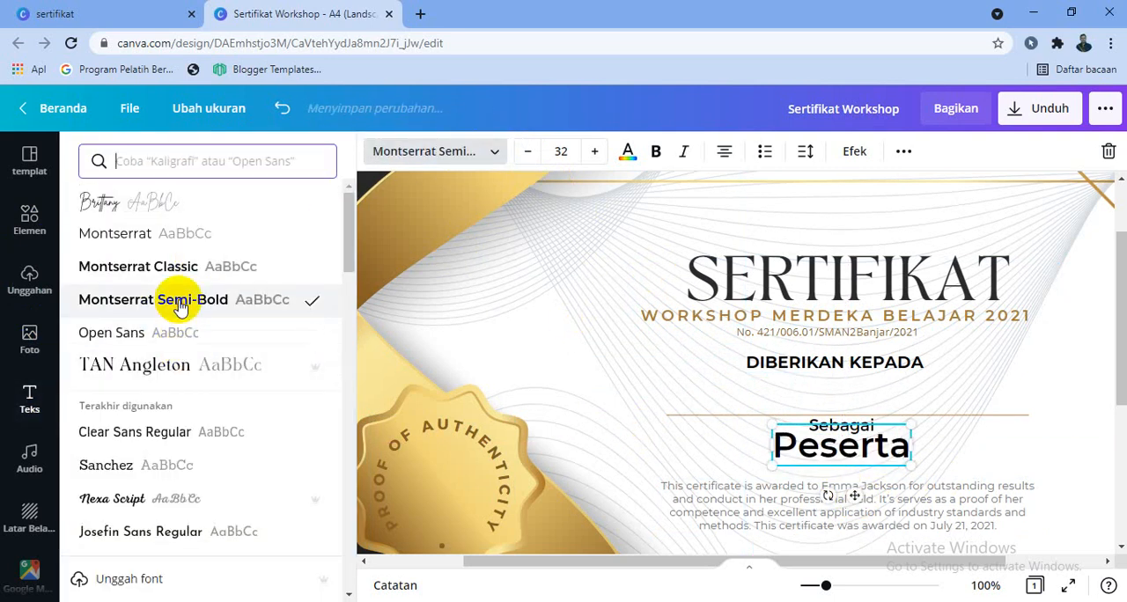
{"action": "left_click", "coordinate": [534, 151]}
{"action": "left_click", "coordinate": [534, 151]}
{"action": "left_click", "coordinate": [535, 151]}
{"action": "left_click", "coordinate": [534, 152]}
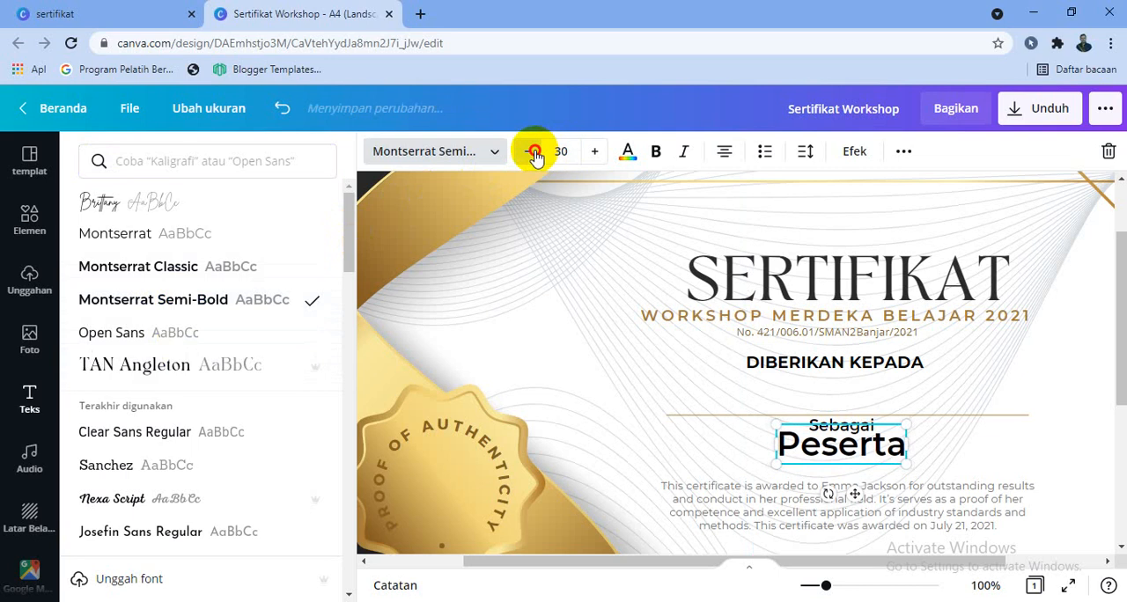
{"action": "left_click", "coordinate": [536, 152]}
{"action": "left_click", "coordinate": [536, 152]}
{"action": "left_click", "coordinate": [534, 152]}
{"action": "left_click", "coordinate": [534, 151]}
{"action": "left_click", "coordinate": [535, 151]}
{"action": "left_click", "coordinate": [535, 151]}
{"action": "left_click", "coordinate": [535, 152]}
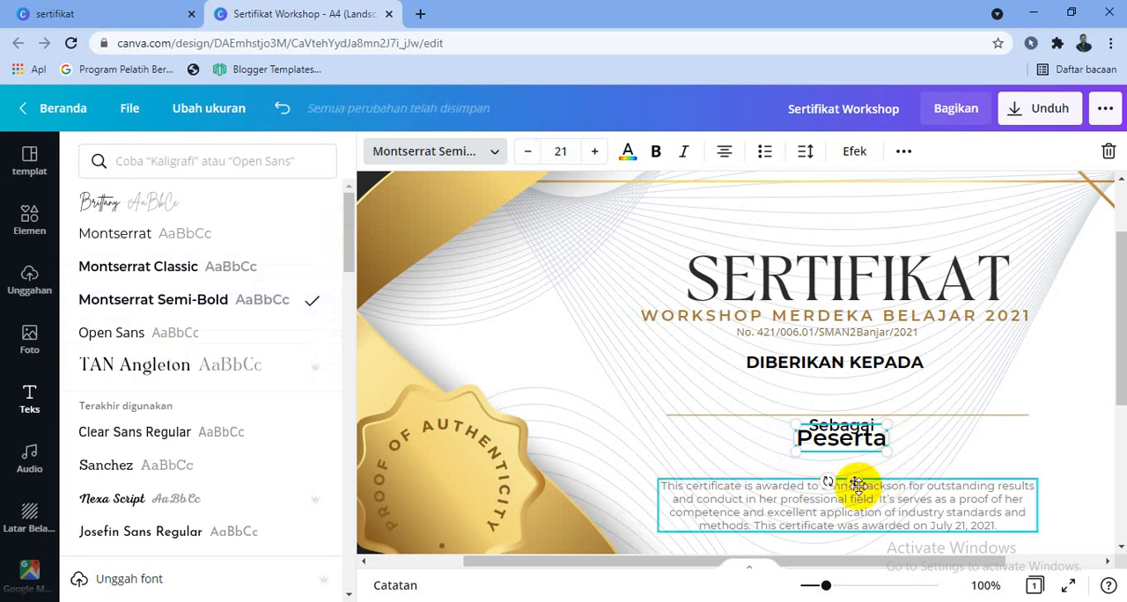
{"action": "left_click_drag", "start_coordinate": [857, 486], "coordinate": [856, 489]}
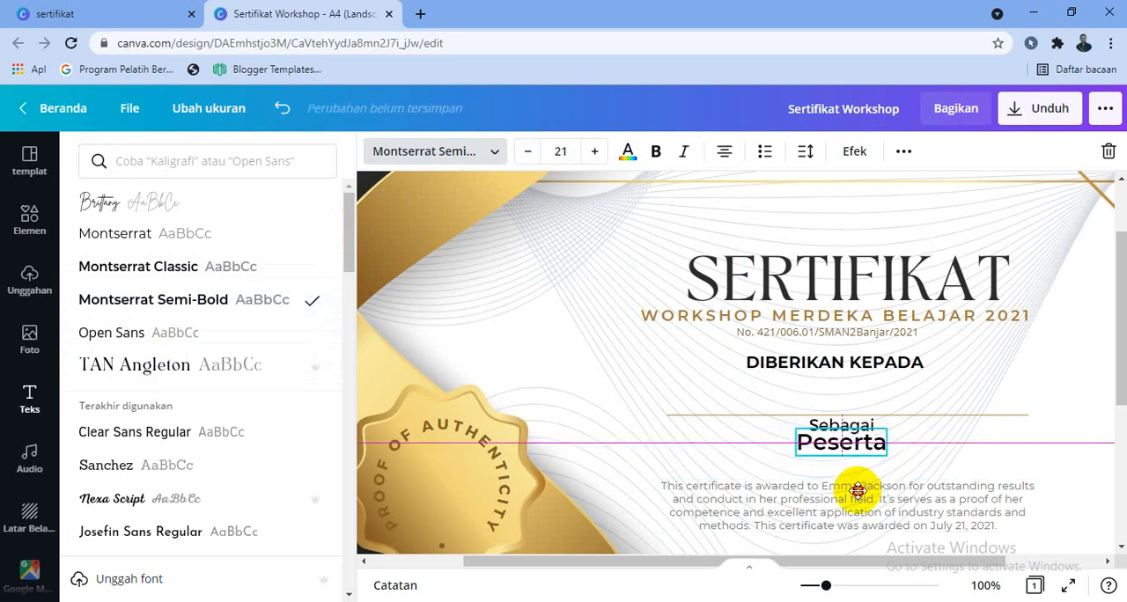
{"action": "left_click", "coordinate": [1007, 368]}
{"action": "left_click", "coordinate": [824, 485]}
{"action": "left_click_drag", "start_coordinate": [843, 447], "coordinate": [862, 471]}
Replace the sample award paragraph with "Workshop Kegiatan Review Kurikulum dalam rangka mendukung Program Merdeka Belajar yang dilaksanakan".
{"action": "left_click", "coordinate": [858, 499]}
{"action": "double_click", "coordinate": [877, 499]}
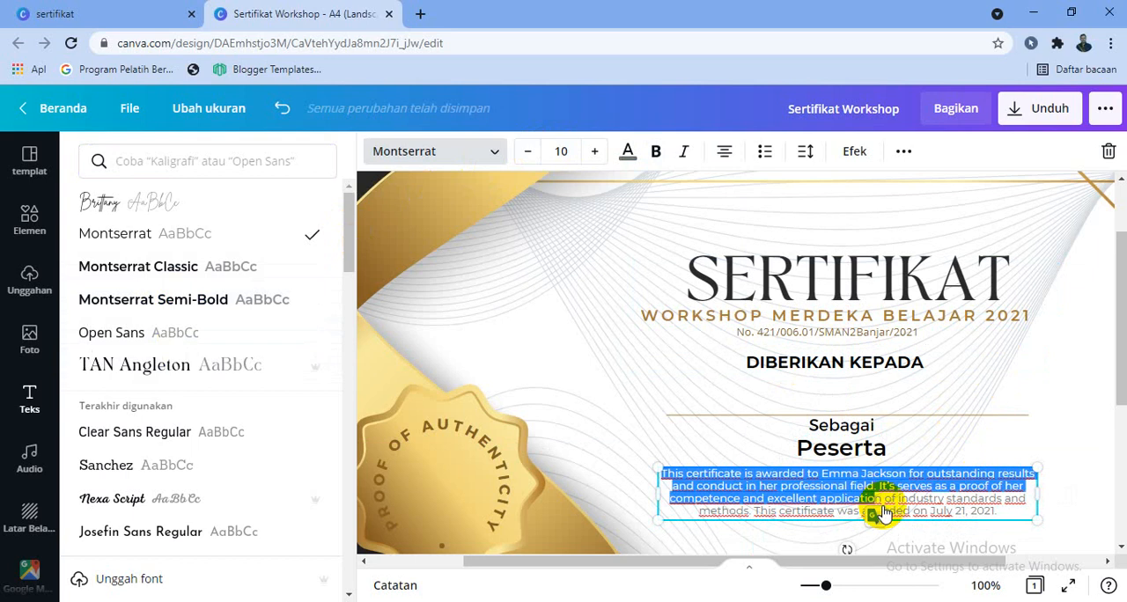
{"action": "left_click", "coordinate": [923, 501]}
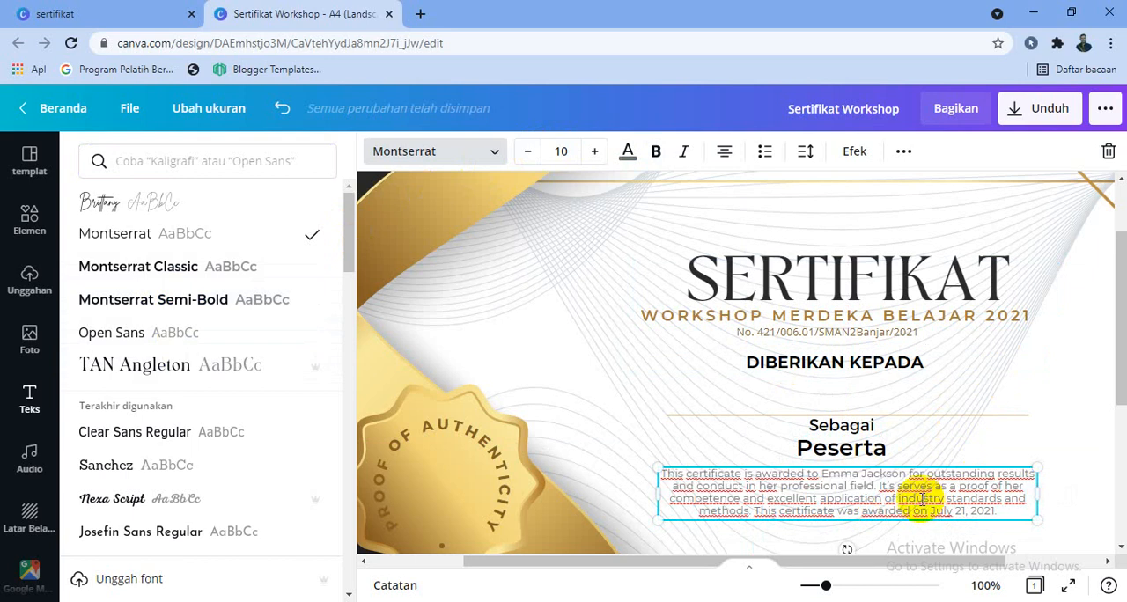
{"action": "key", "text": "ctrl+a"}
{"action": "key", "text": "BackSpace"}
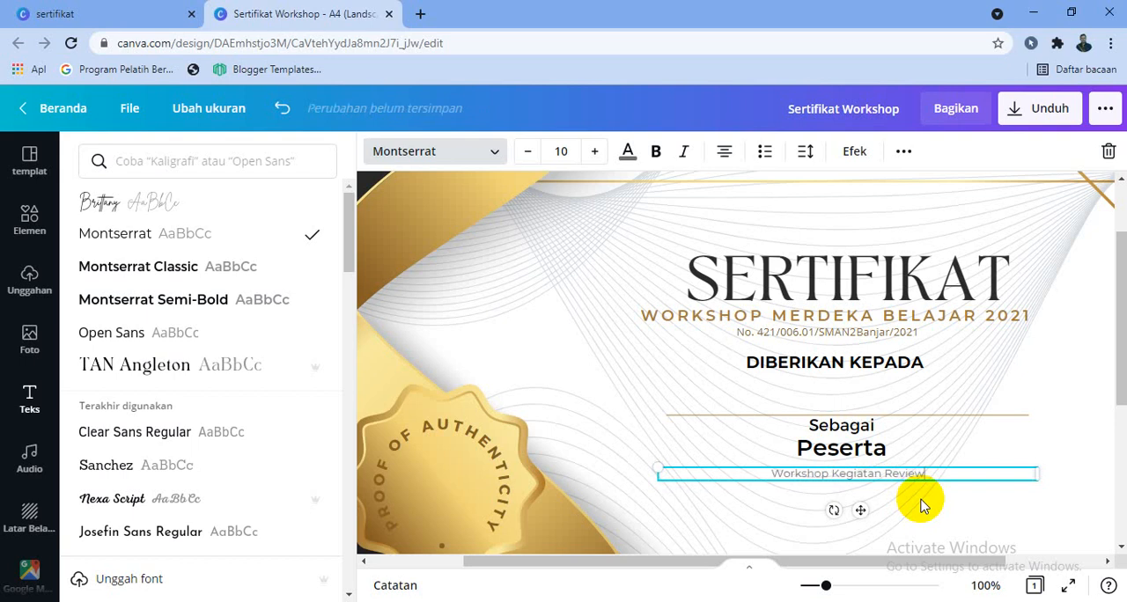
{"action": "type", "text": "Kurikulu"}
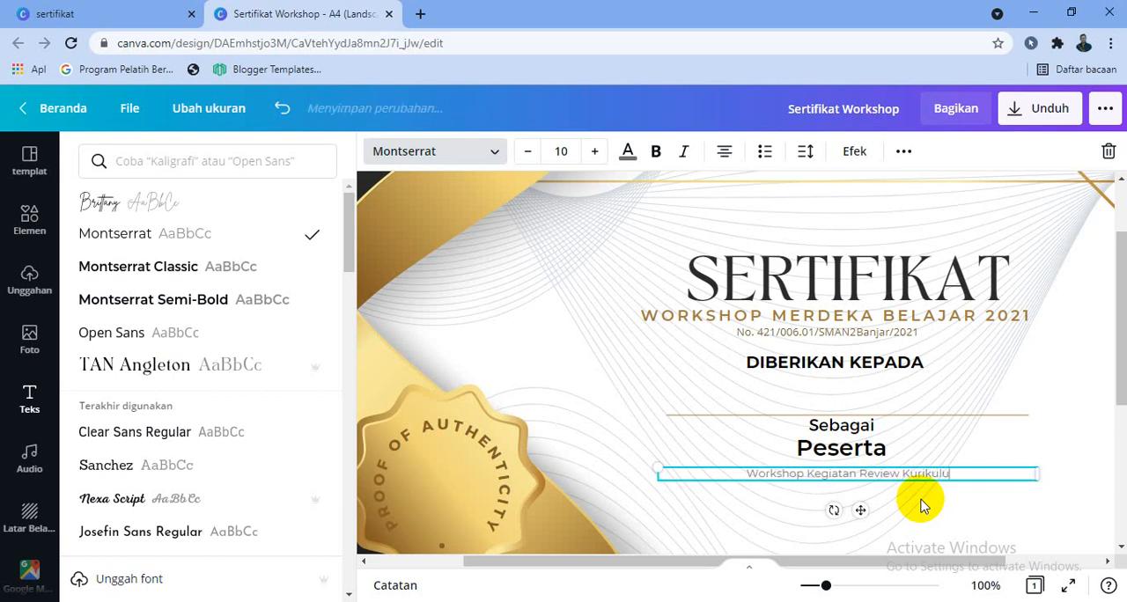
{"action": "type", "text": "m da"}
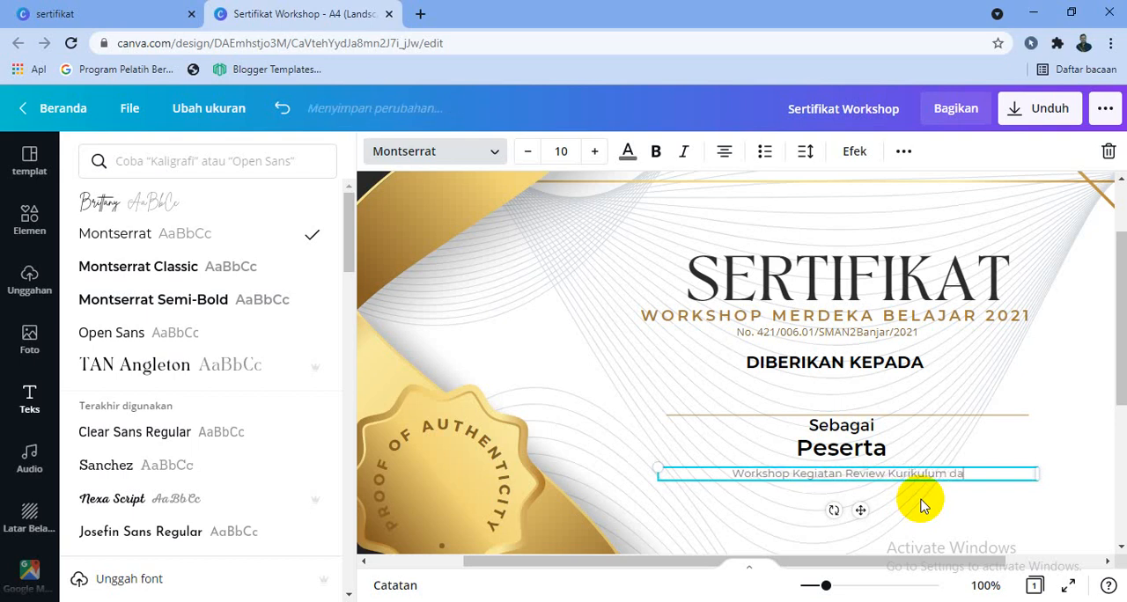
{"action": "type", "text": "lam rangka mendukung"}
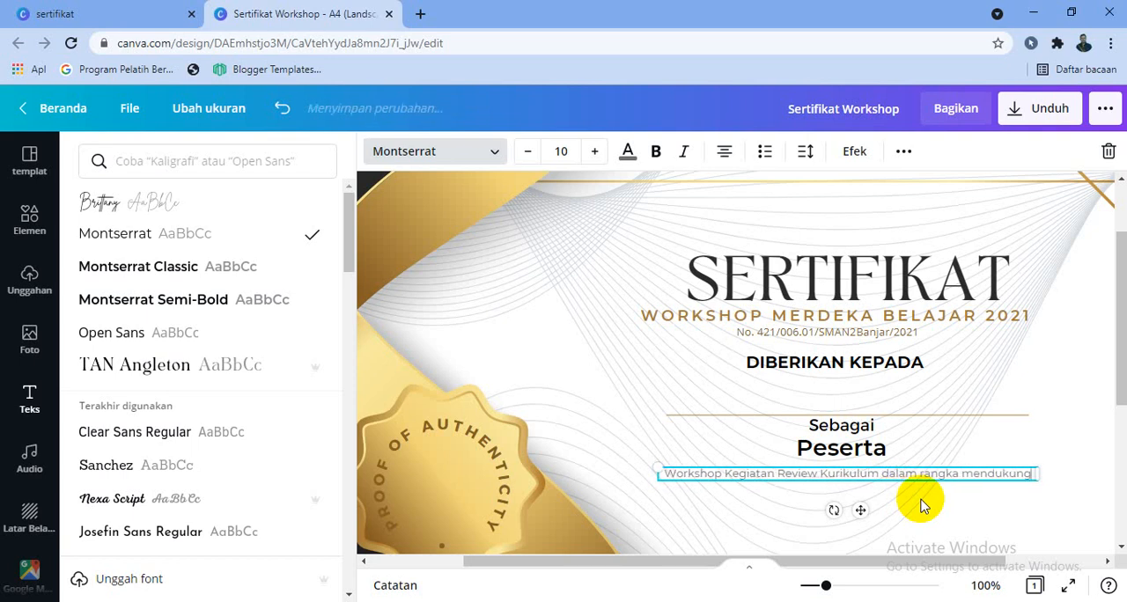
{"action": "type", "text": " Program Merdeka"}
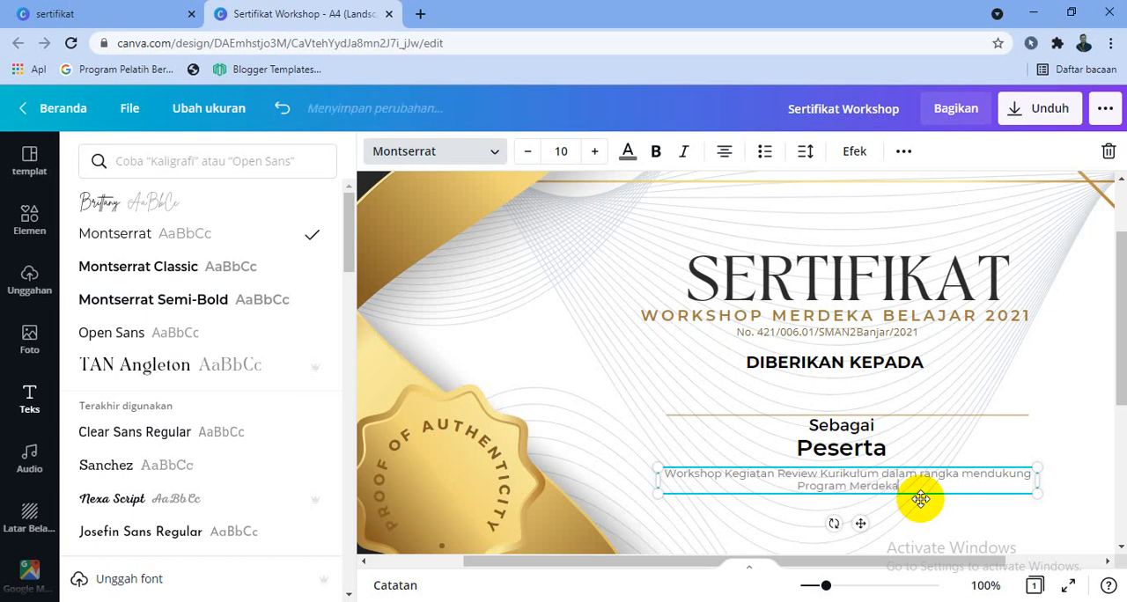
{"action": "type", "text": " Belajar yang dilaksanakan"}
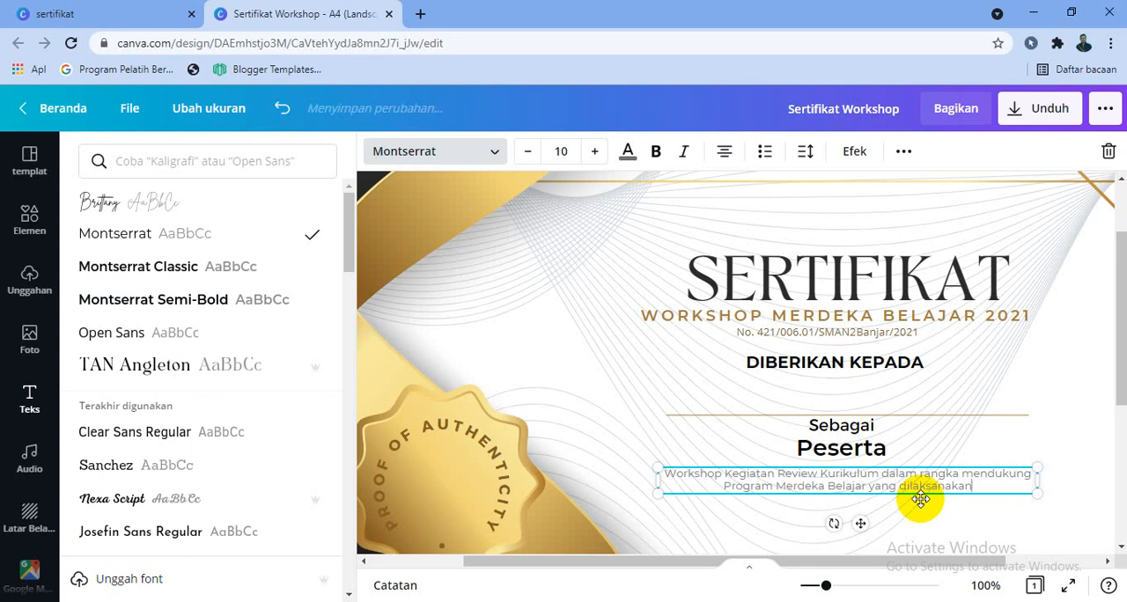
Continue the paragraph with "secara daring di SMA negeri 2 Banjar pada tanggal 21,22,23, dan 24 Agustus 2021 (32 JP)".
{"action": "type", "text": "secara dar"}
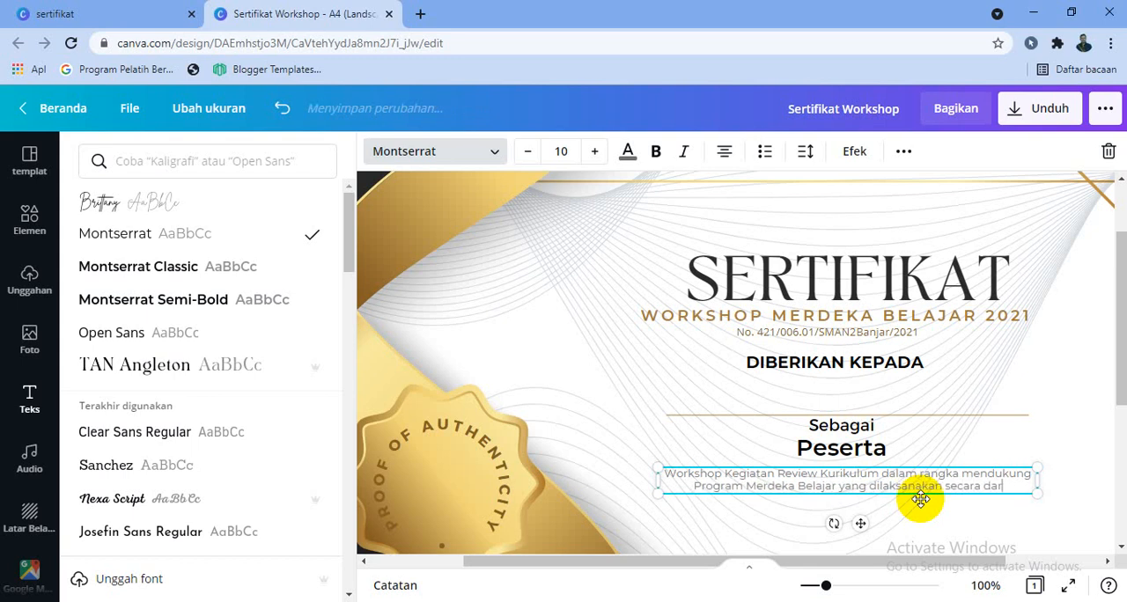
{"action": "type", "text": "ing di"}
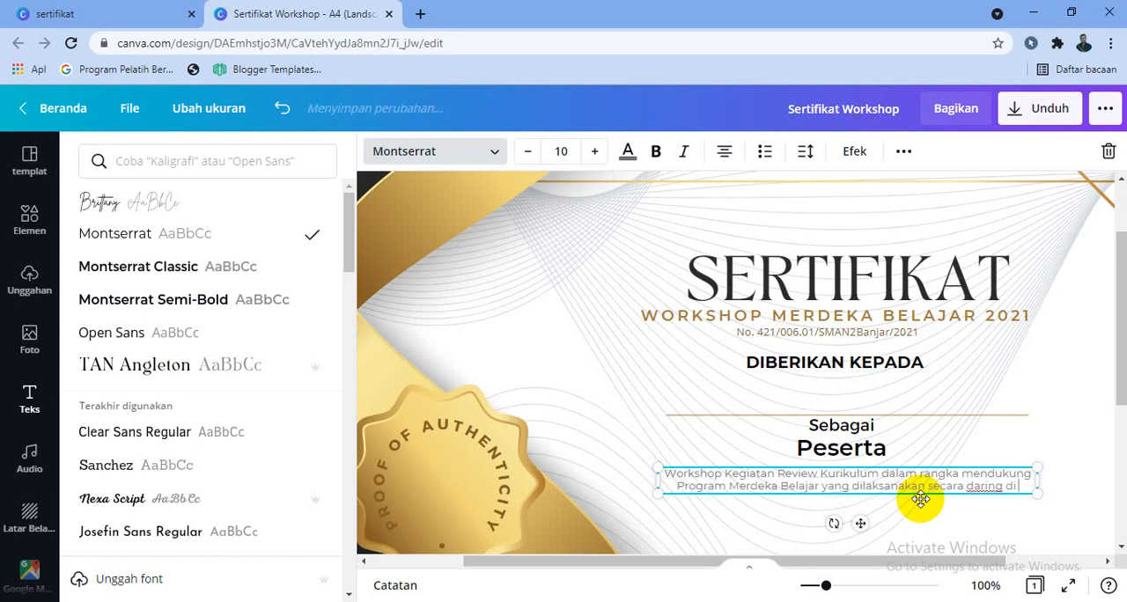
{"action": "type", "text": " SMA nege"}
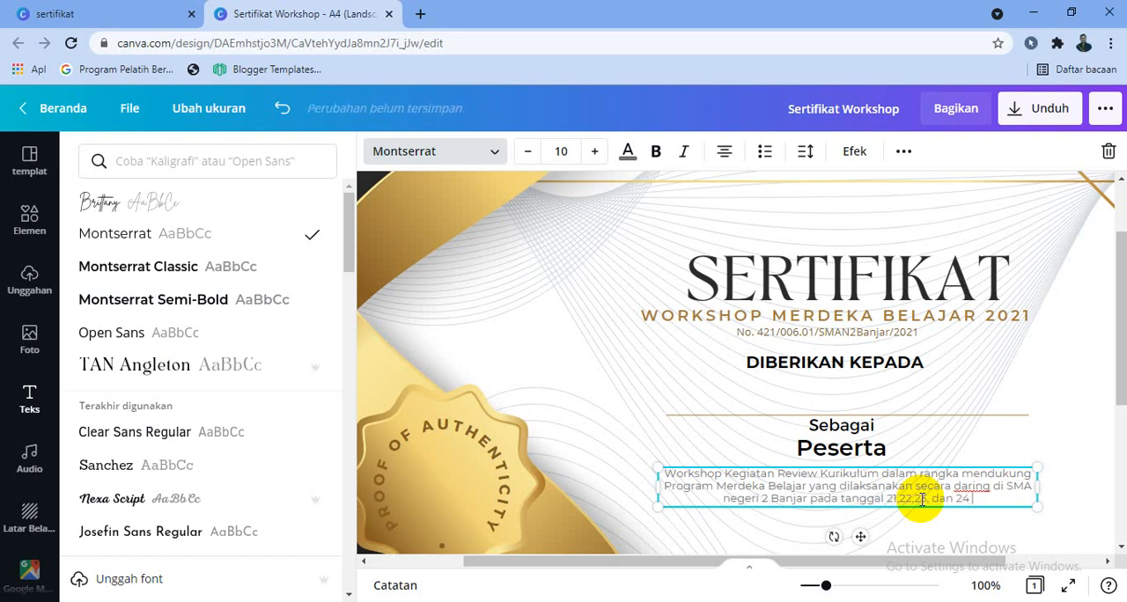
{"action": "type", "text": "stus"}
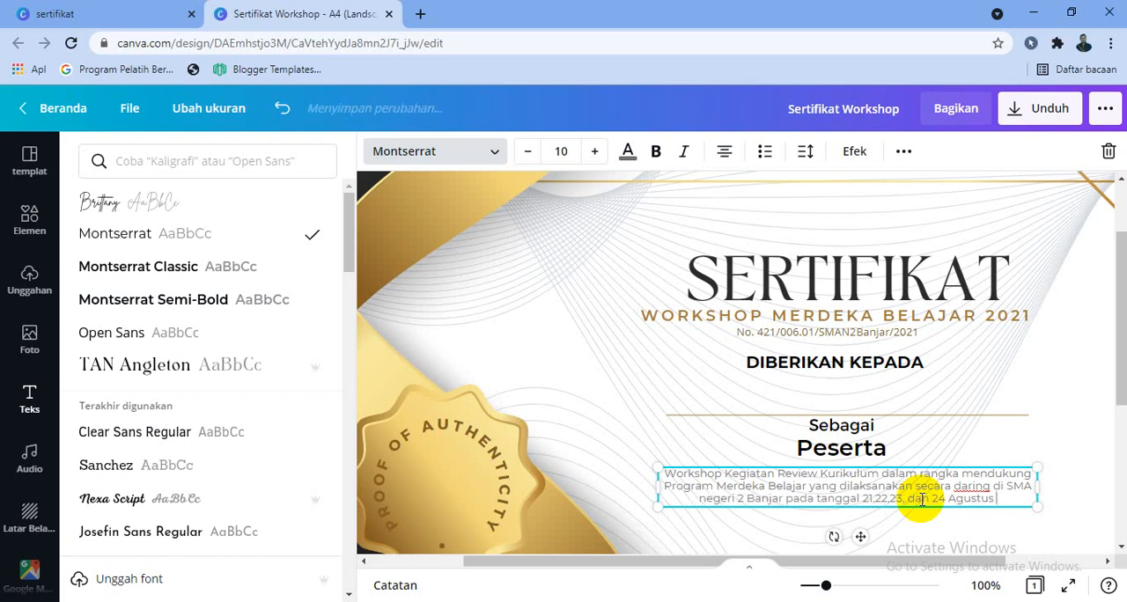
{"action": "type", "text": " 2021"}
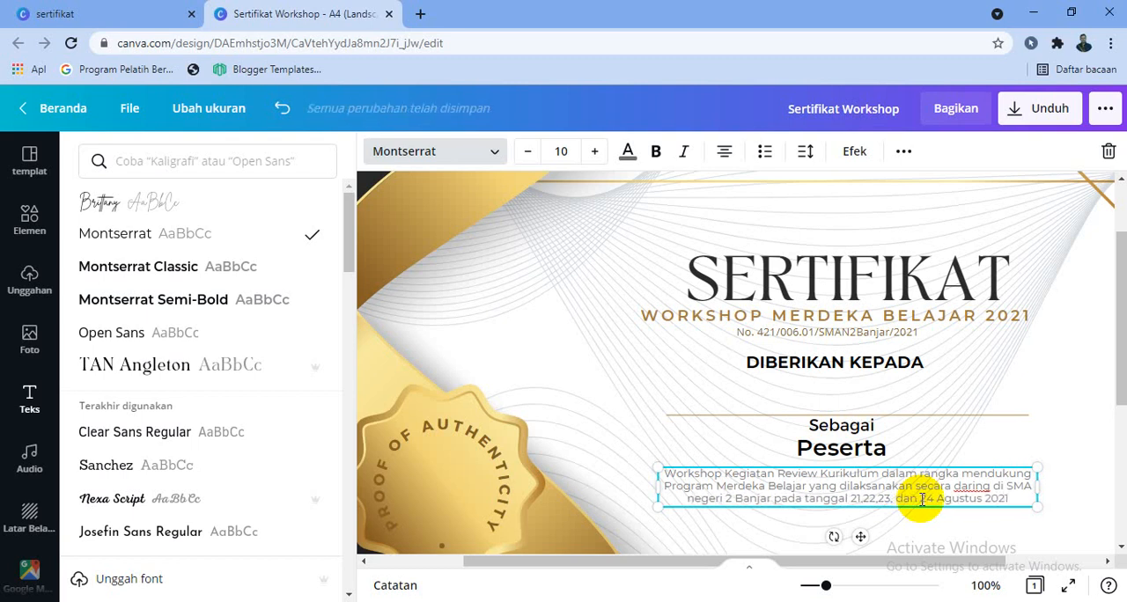
{"action": "type", "text": " (32 J"}
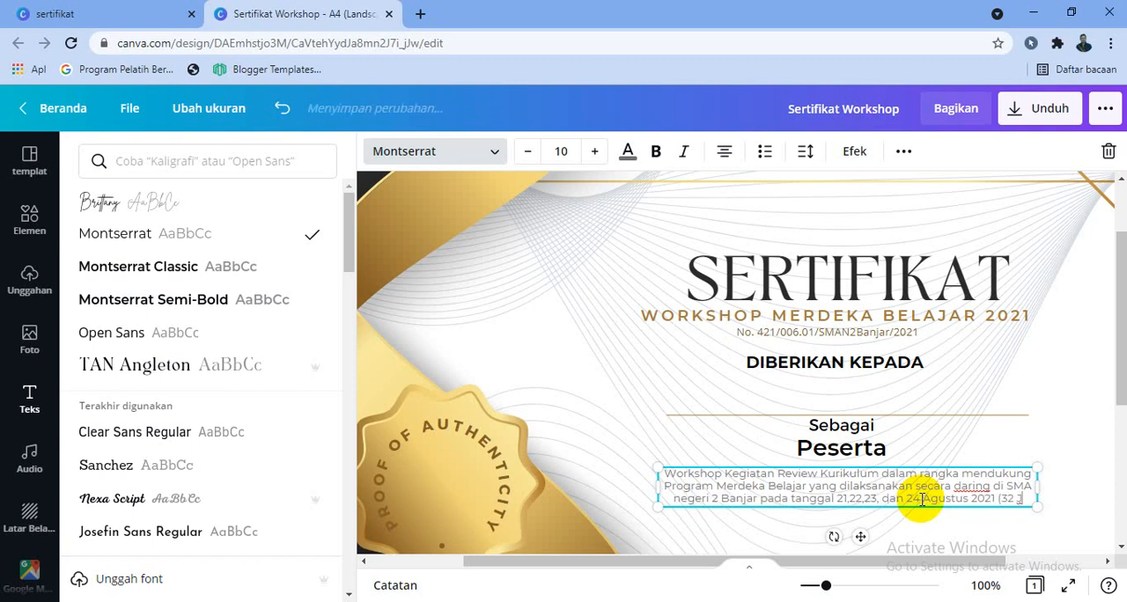
{"action": "type", "text": "P)"}
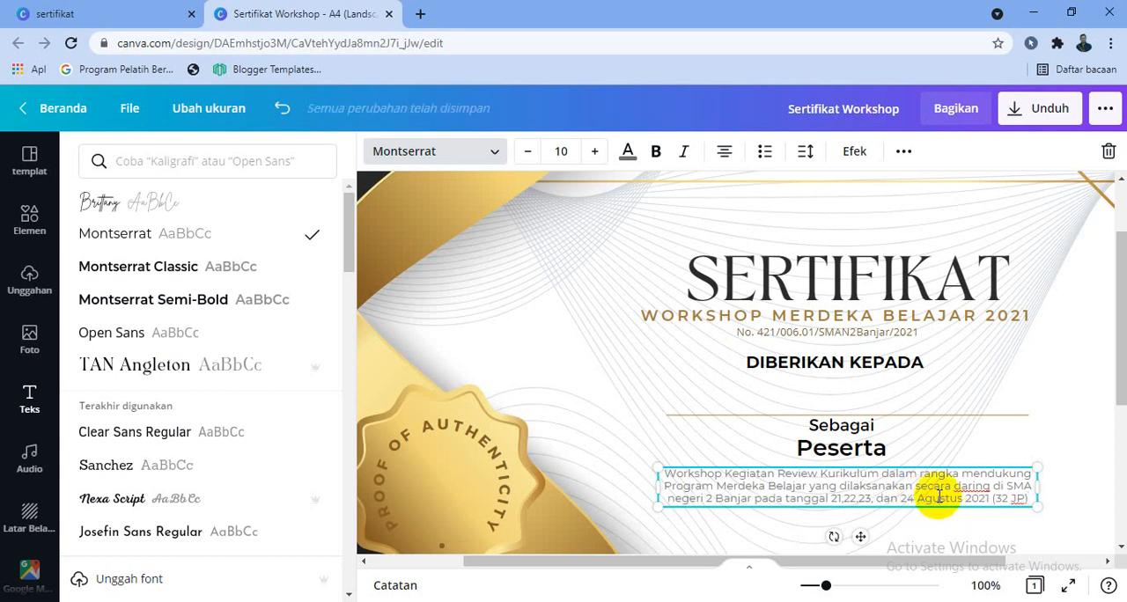
Colour the whole workshop description paragraph black.
{"action": "key", "text": "ctrl+a"}
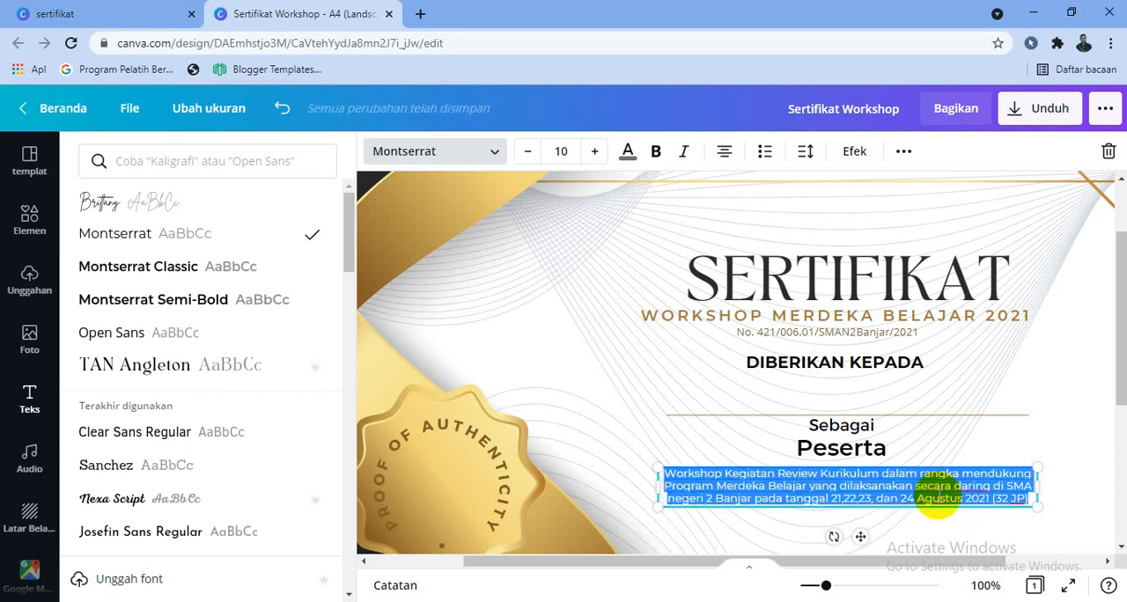
{"action": "left_click", "coordinate": [628, 151]}
{"action": "left_click", "coordinate": [142, 238]}
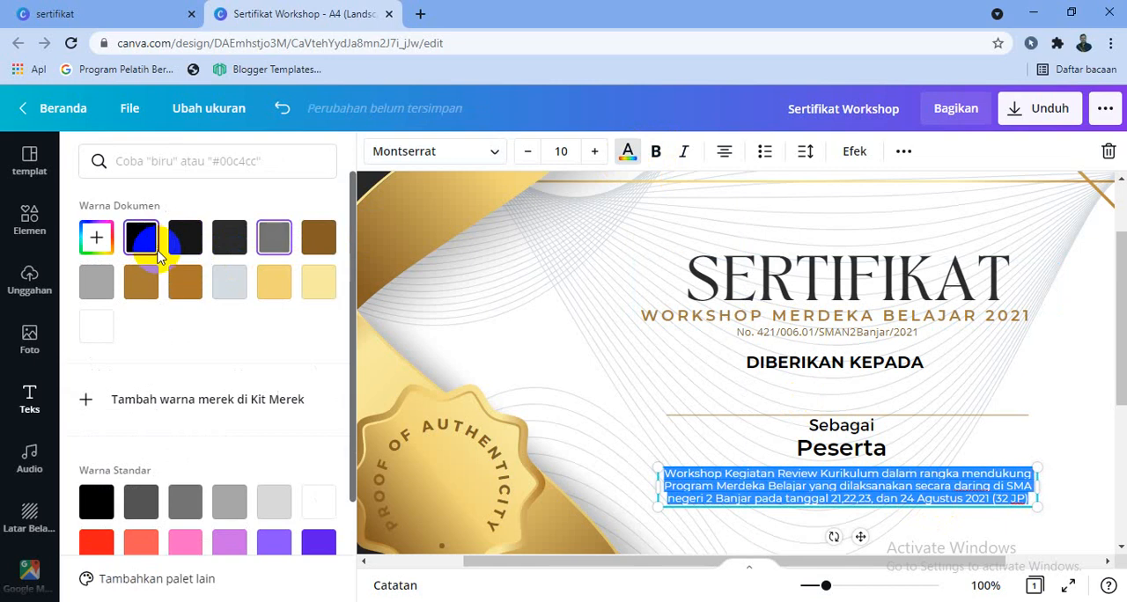
{"action": "left_click", "coordinate": [950, 500]}
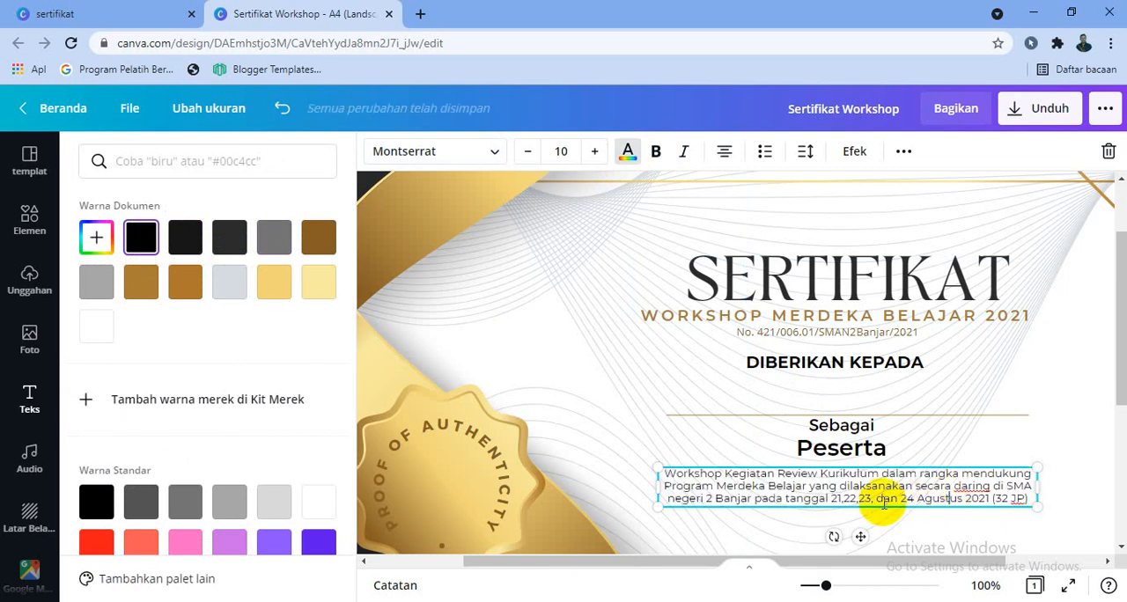
Insert line breaks before "tanggal" and "SMA" in the description, and capitalise "negeri" as "Negeri".
{"action": "left_click", "coordinate": [785, 498]}
{"action": "key", "text": "Return"}
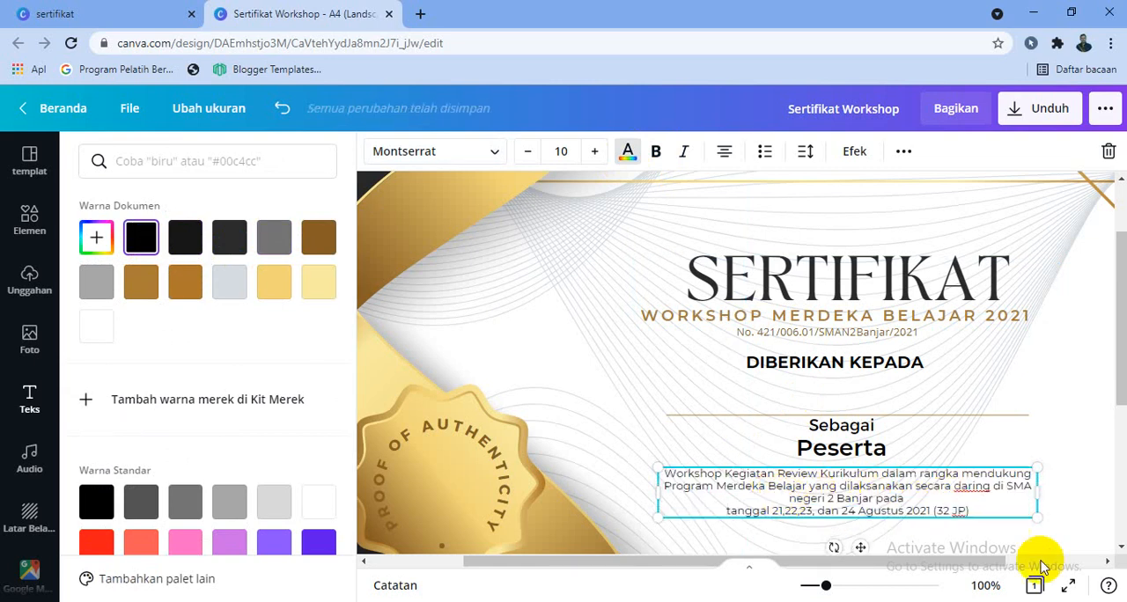
{"action": "left_click", "coordinate": [1008, 491]}
{"action": "key", "text": "Return"}
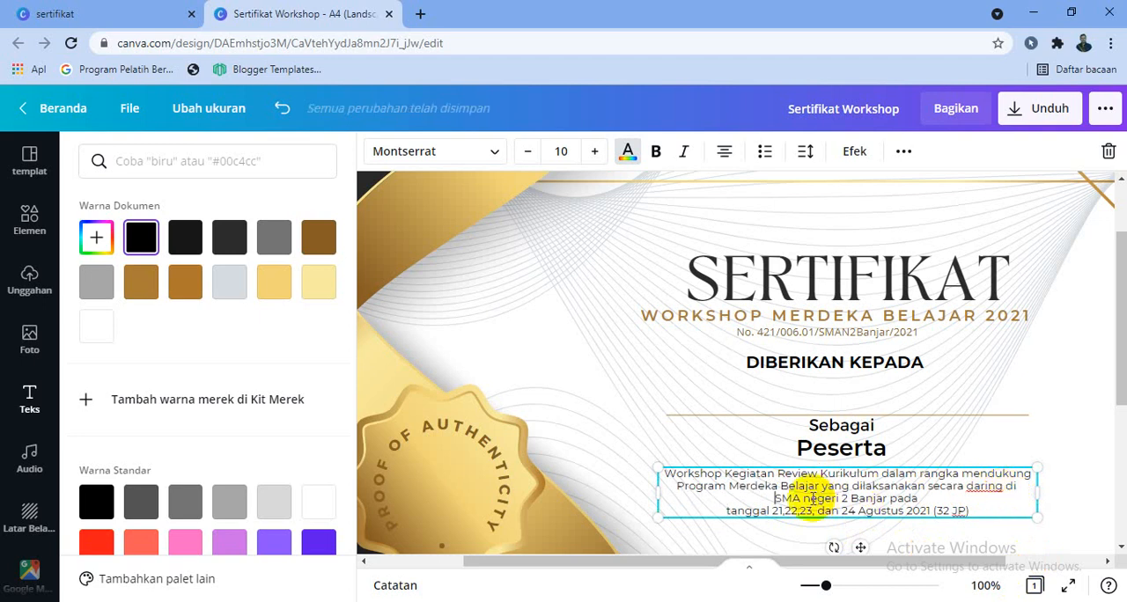
{"action": "key", "text": "BackSpace"}
{"action": "type", "text": "N"}
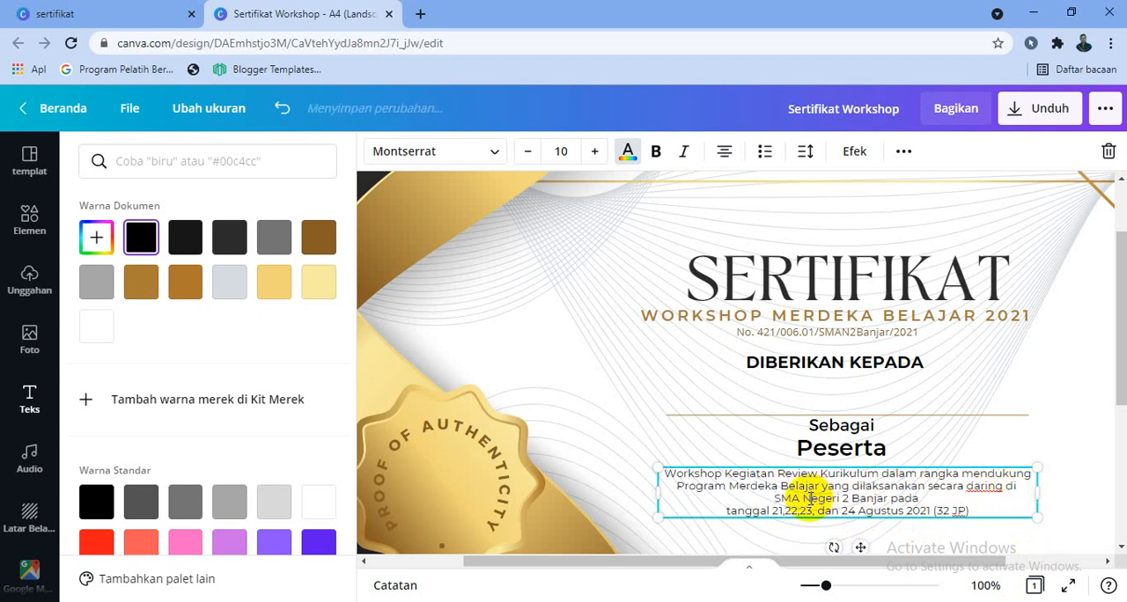
Enlarge the first lines of the workshop description to size 13 and set the whole paragraph in Montserrat Semi-Bold.
{"action": "scroll", "coordinate": [989, 471], "scroll_direction": "down", "scroll_amount": 3}
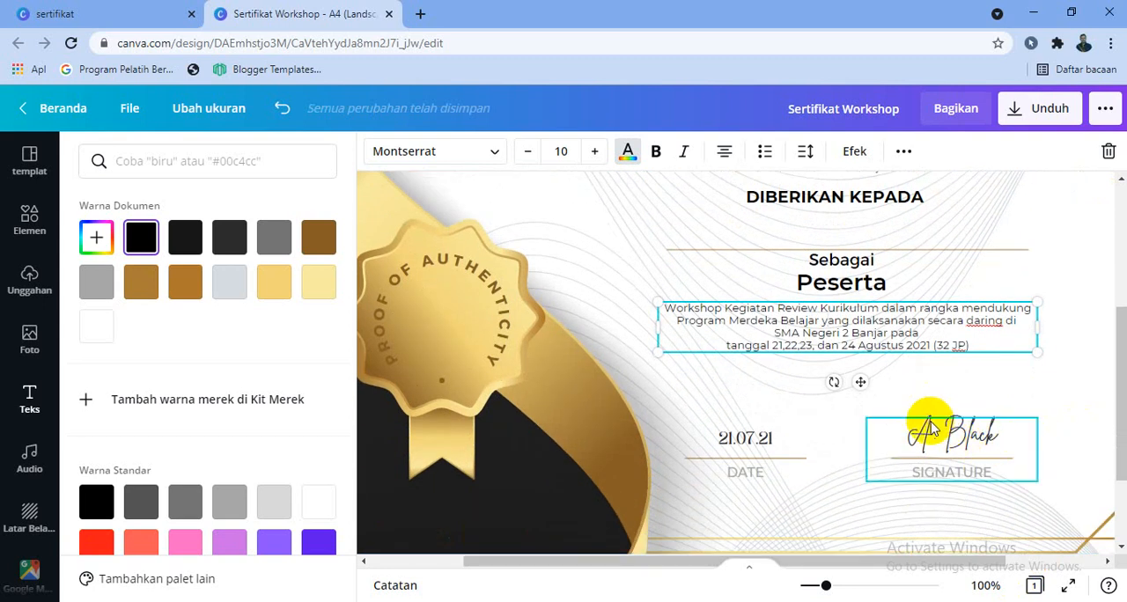
{"action": "left_click", "coordinate": [595, 151]}
{"action": "left_click", "coordinate": [595, 151]}
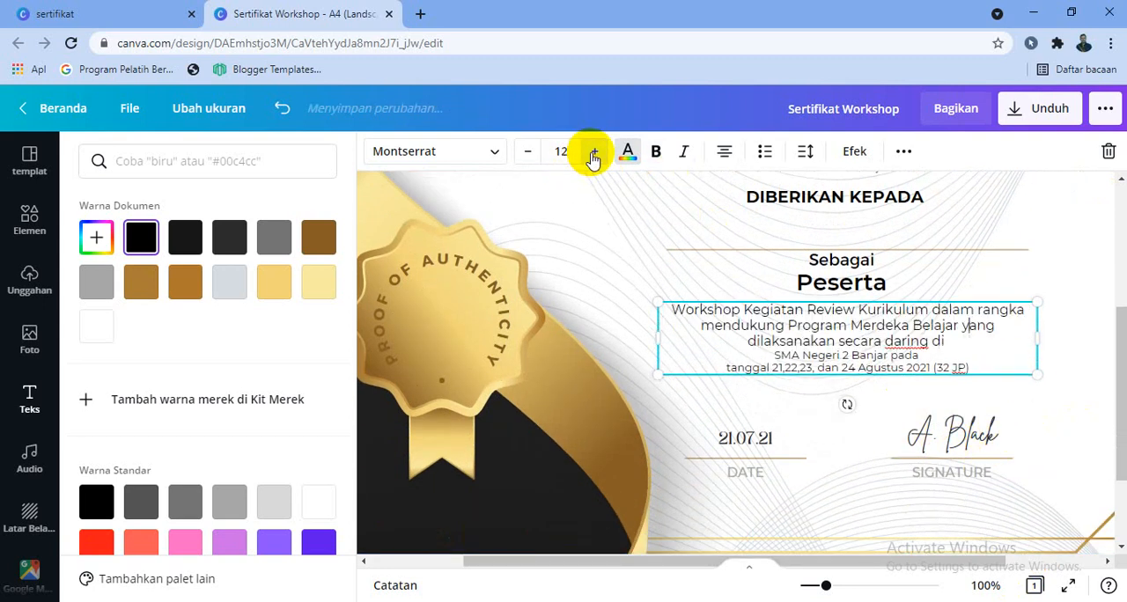
{"action": "left_click", "coordinate": [596, 153]}
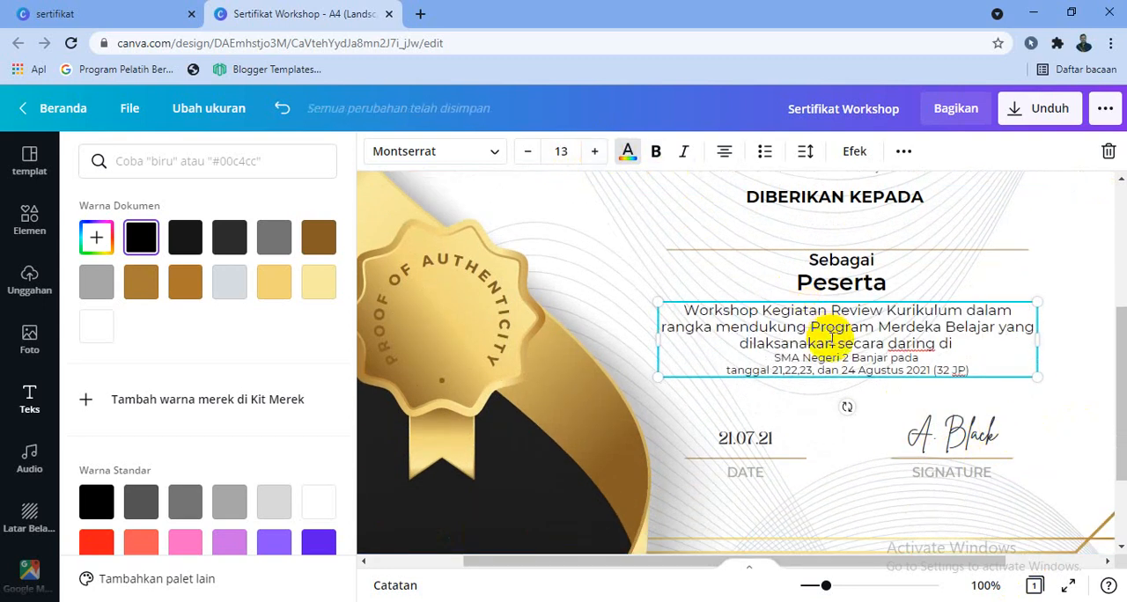
{"action": "left_click_drag", "start_coordinate": [938, 361], "coordinate": [686, 291]}
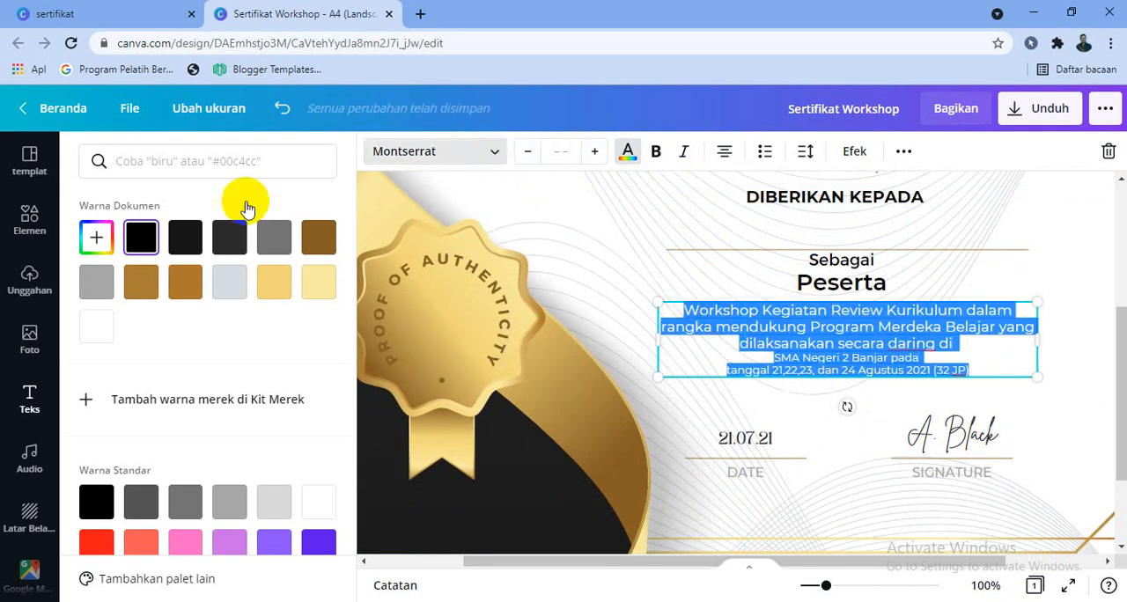
{"action": "left_click", "coordinate": [145, 300]}
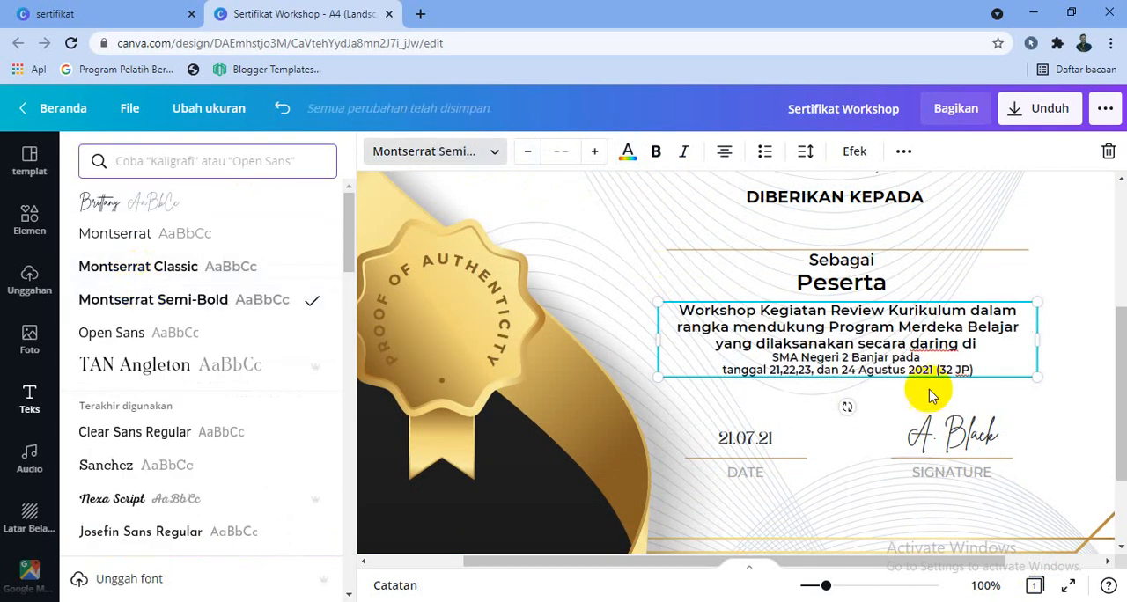
Delete the sample signature, its SIGNATURE label and the line between them.
{"action": "left_click", "coordinate": [968, 427]}
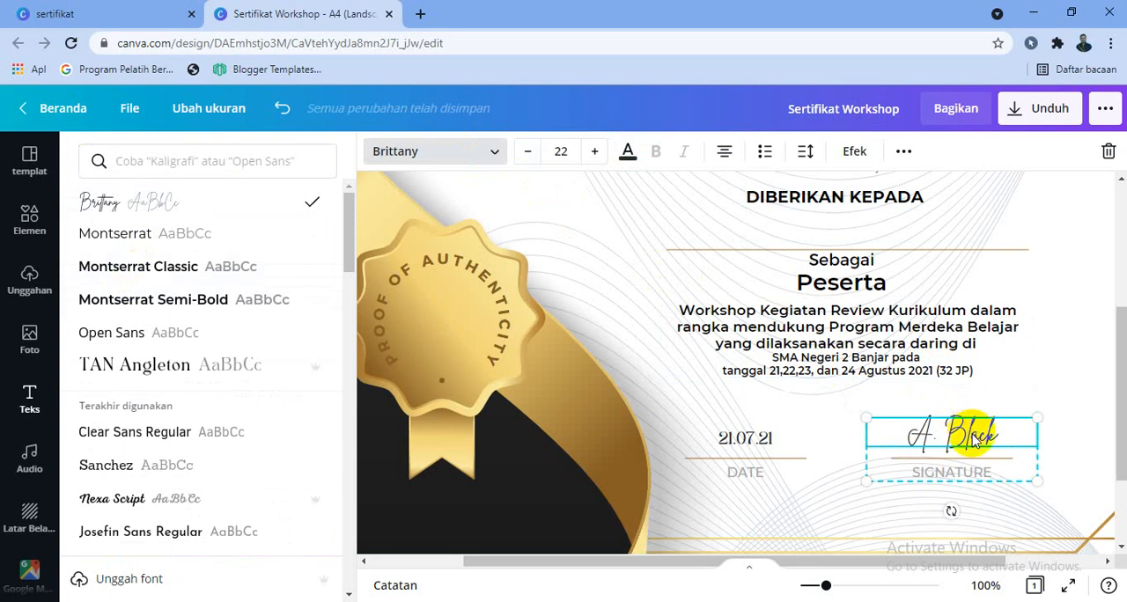
{"action": "key", "text": "Delete"}
{"action": "left_click", "coordinate": [966, 478]}
{"action": "key", "text": "Delete"}
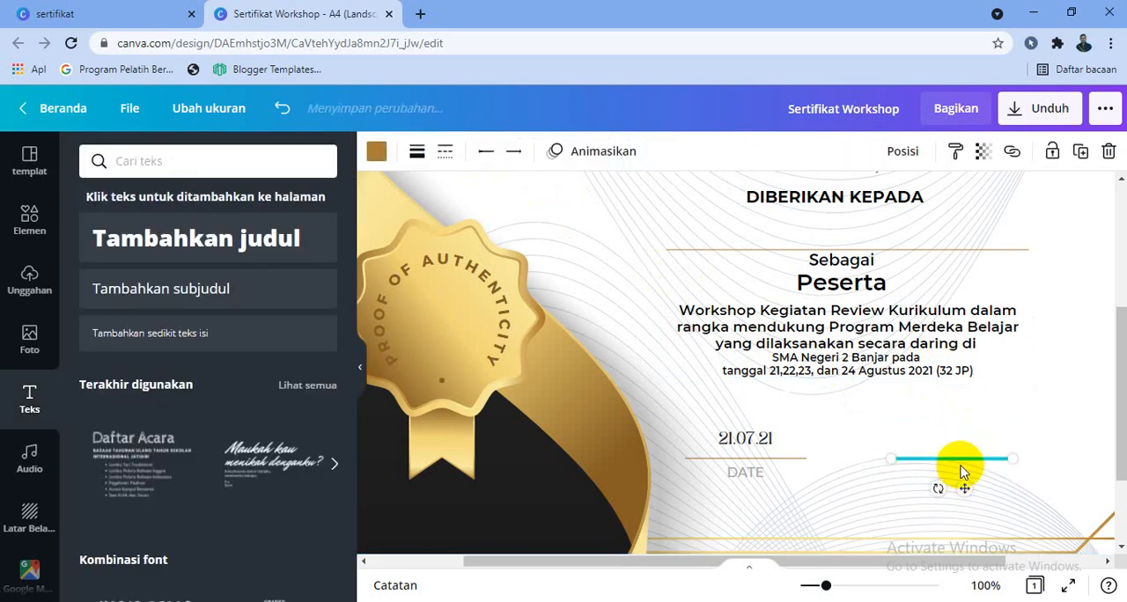
{"action": "key", "text": "Delete"}
Delete the sample date, its DATE label and the accompanying line.
{"action": "left_click", "coordinate": [749, 437]}
{"action": "key", "text": "Delete"}
{"action": "left_click", "coordinate": [745, 462]}
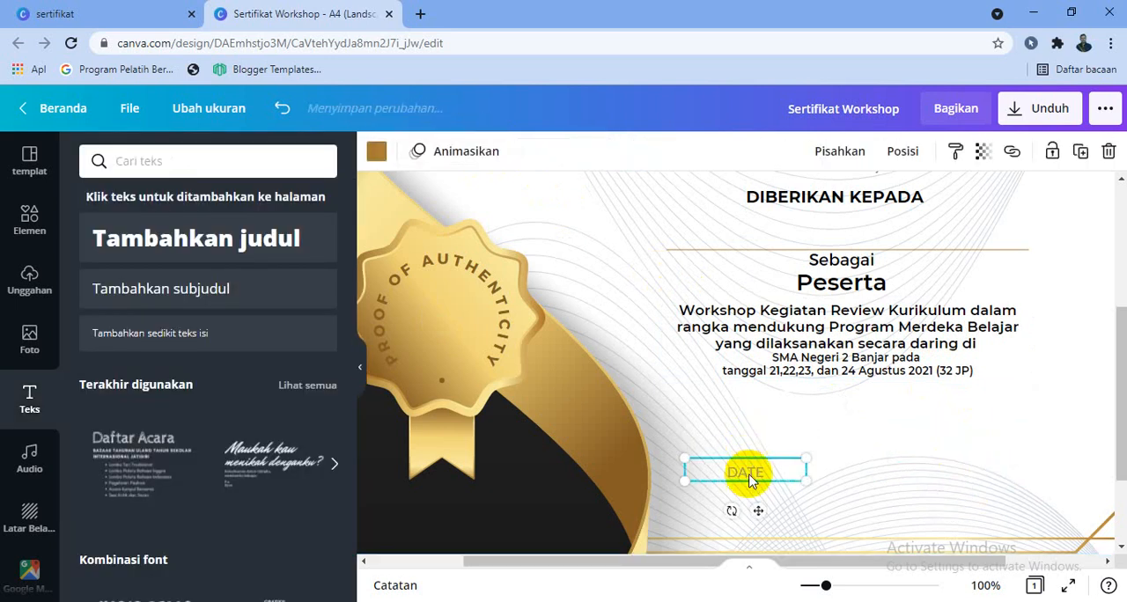
{"action": "key", "text": "Delete"}
{"action": "left_click", "coordinate": [753, 478]}
{"action": "key", "text": "Delete"}
{"action": "left_click", "coordinate": [754, 469]}
{"action": "key", "text": "Delete"}
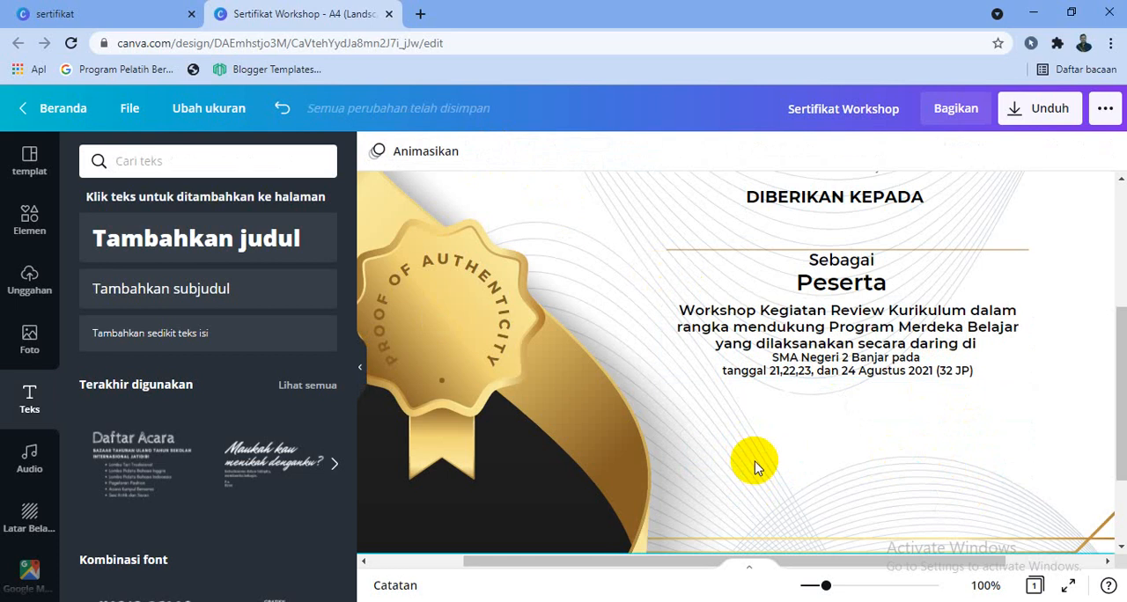
Upload the school logo image "smandasingaraja" from the device's Downloads folder.
{"action": "left_click", "coordinate": [29, 280]}
{"action": "left_click", "coordinate": [201, 210]}
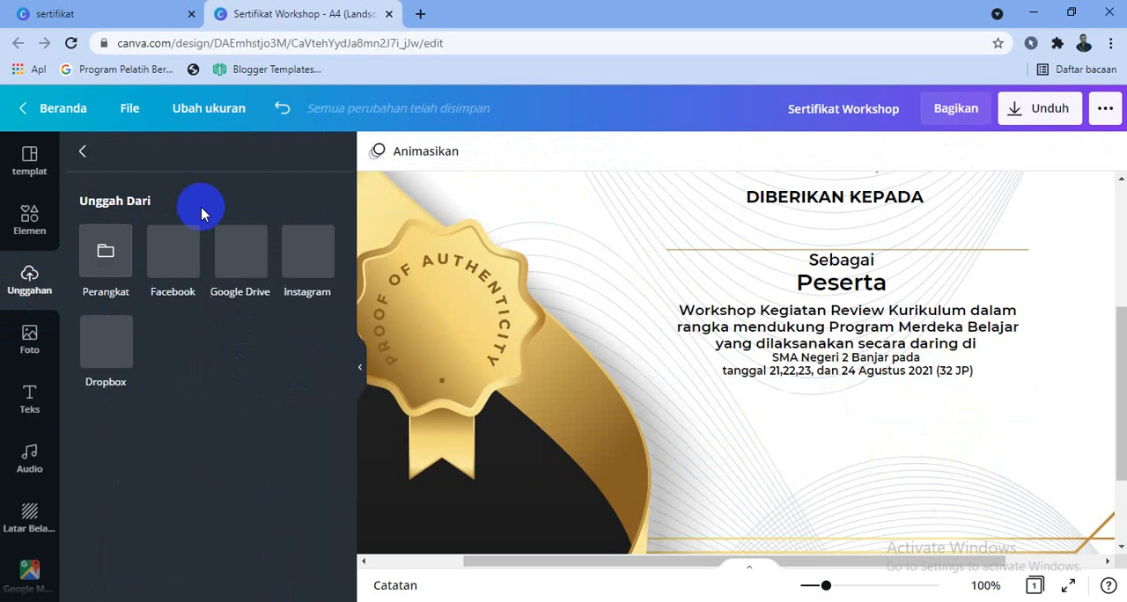
{"action": "left_click", "coordinate": [121, 256]}
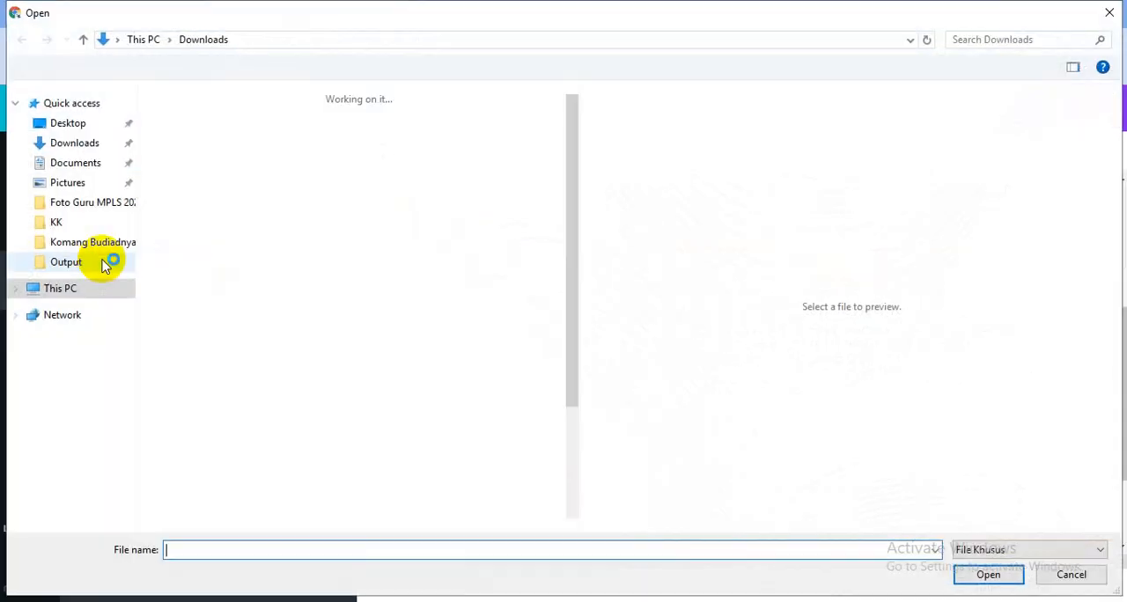
{"action": "left_click_drag", "start_coordinate": [573, 123], "coordinate": [575, 160]}
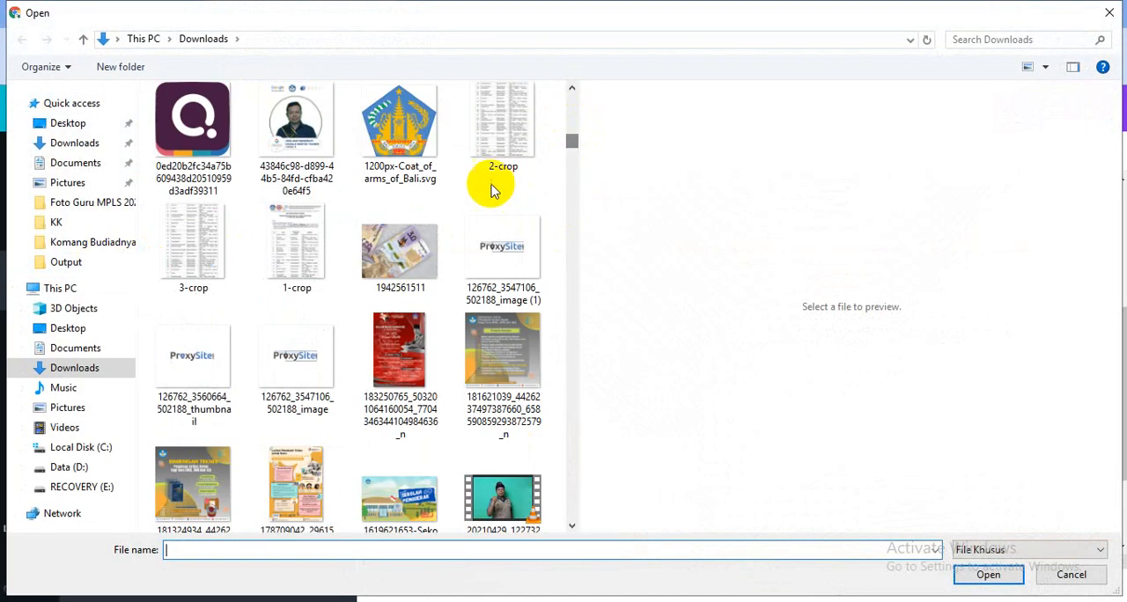
{"action": "scroll", "coordinate": [414, 154], "scroll_direction": "up", "scroll_amount": 1}
{"action": "scroll", "coordinate": [398, 247], "scroll_direction": "down", "scroll_amount": 5}
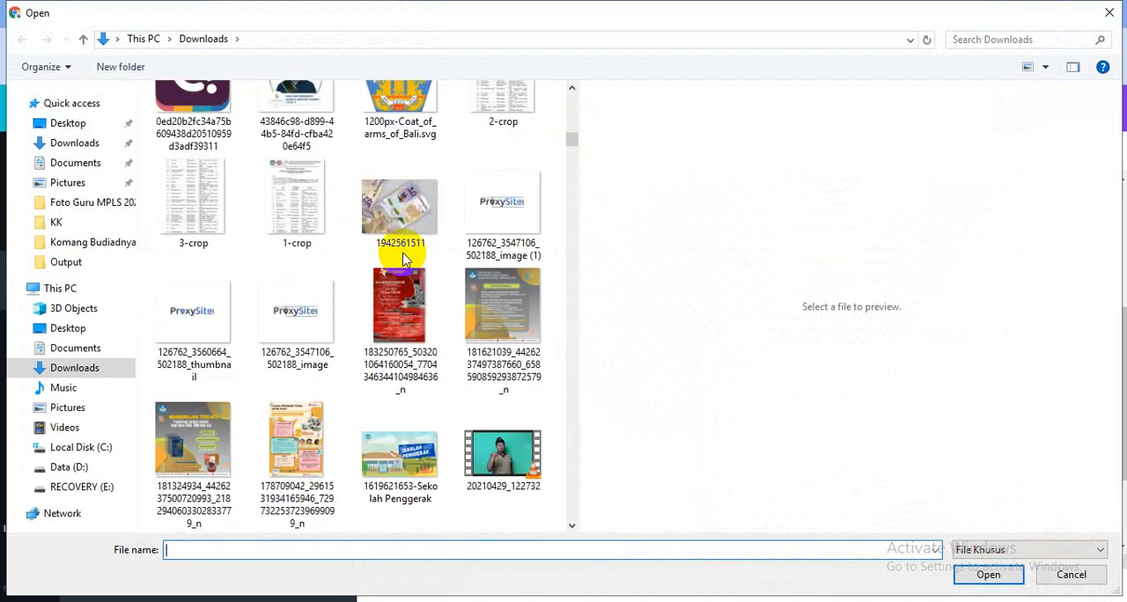
{"action": "scroll", "coordinate": [398, 278], "scroll_direction": "down", "scroll_amount": 10}
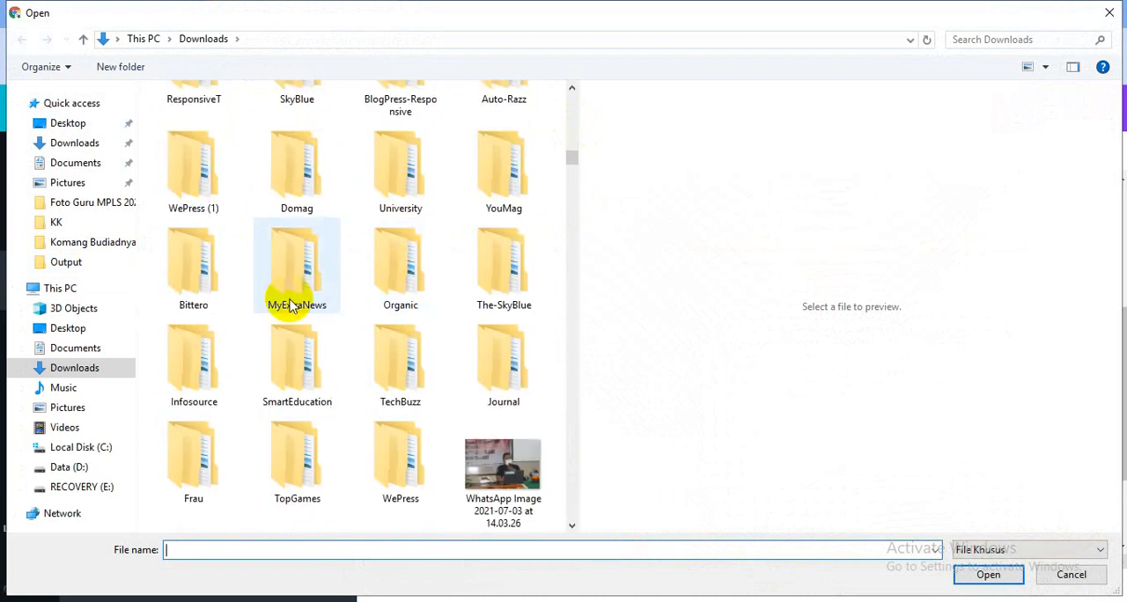
{"action": "scroll", "coordinate": [558, 287], "scroll_direction": "up", "scroll_amount": 10}
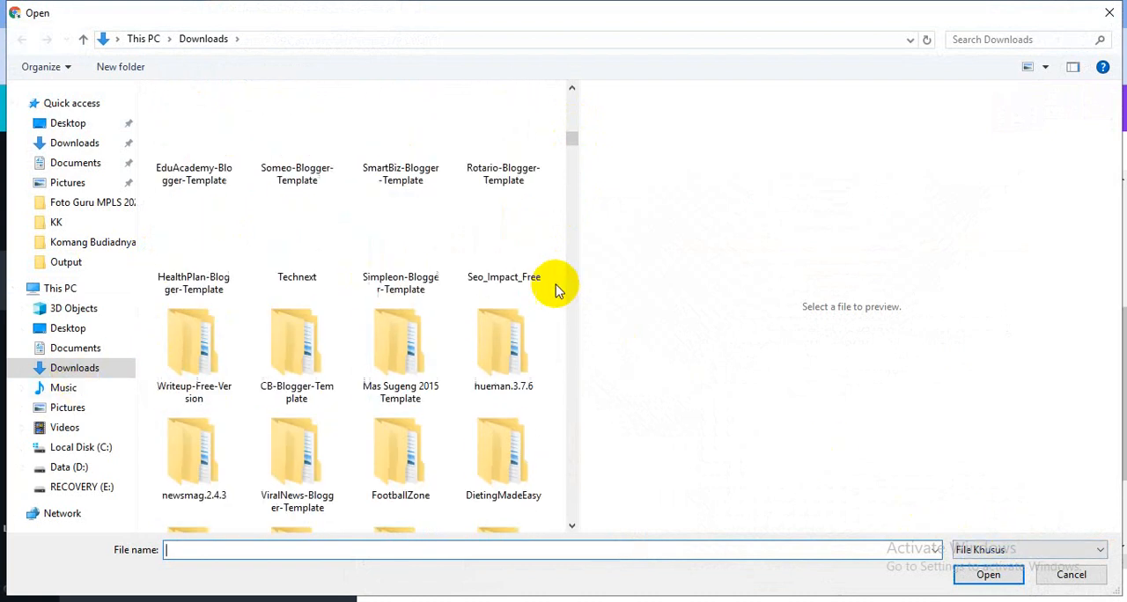
{"action": "scroll", "coordinate": [502, 238], "scroll_direction": "up", "scroll_amount": 3}
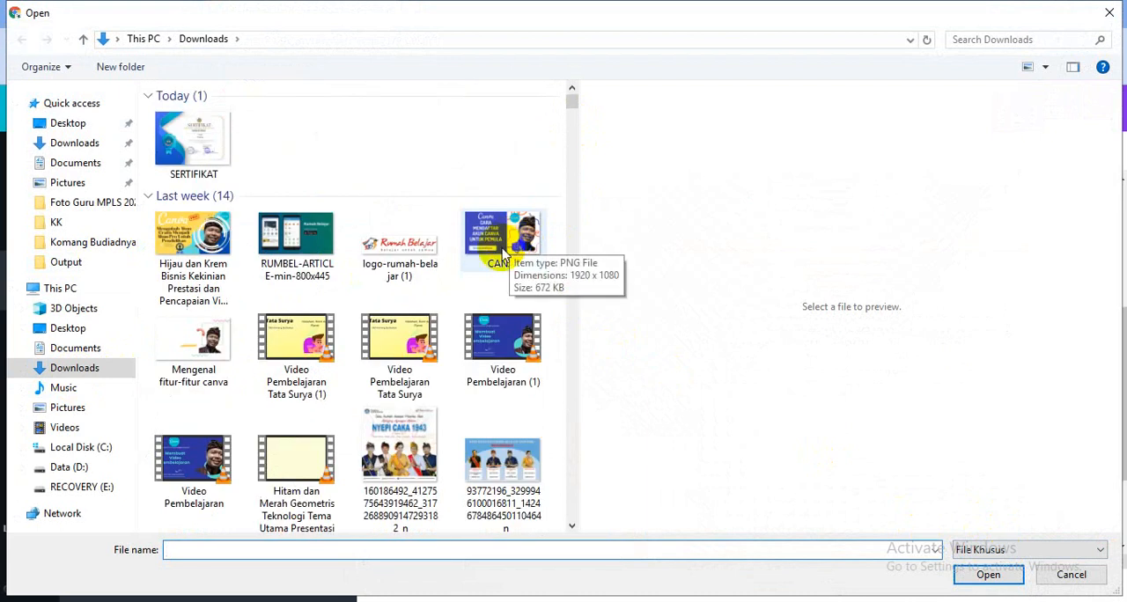
{"action": "scroll", "coordinate": [496, 265], "scroll_direction": "down", "scroll_amount": 15}
{"action": "scroll", "coordinate": [496, 282], "scroll_direction": "up", "scroll_amount": 10}
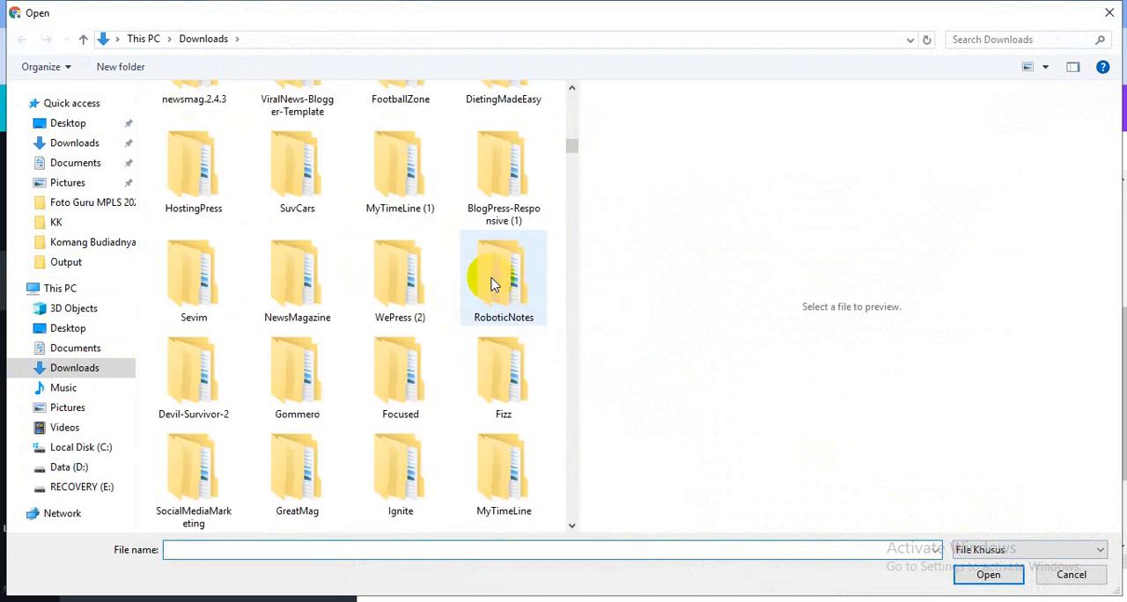
{"action": "left_click_drag", "start_coordinate": [573, 169], "coordinate": [573, 174]}
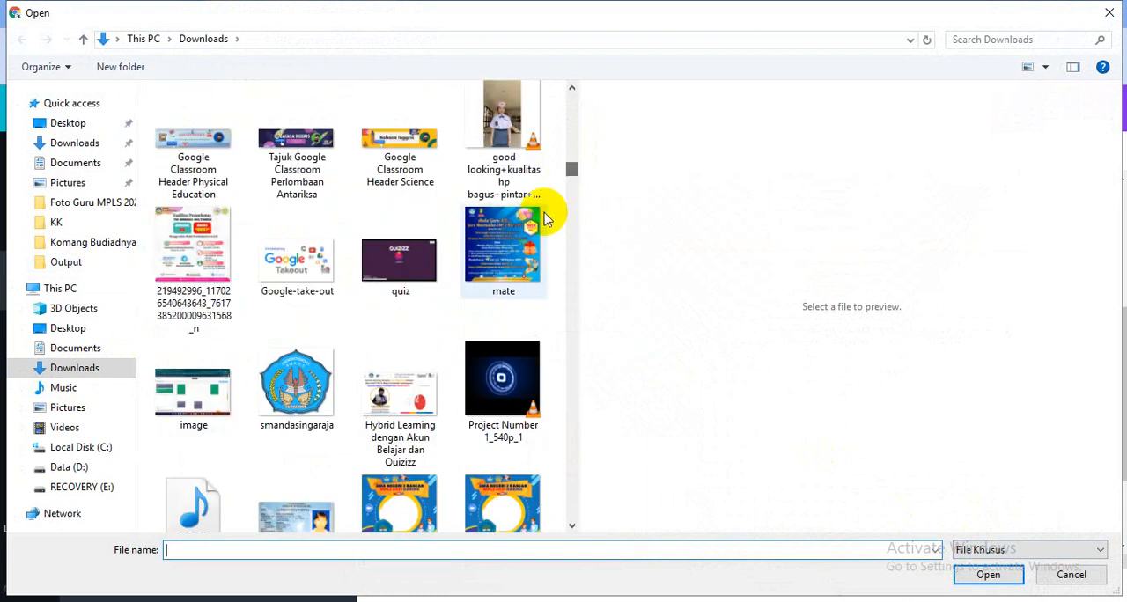
{"action": "double_click", "coordinate": [296, 383]}
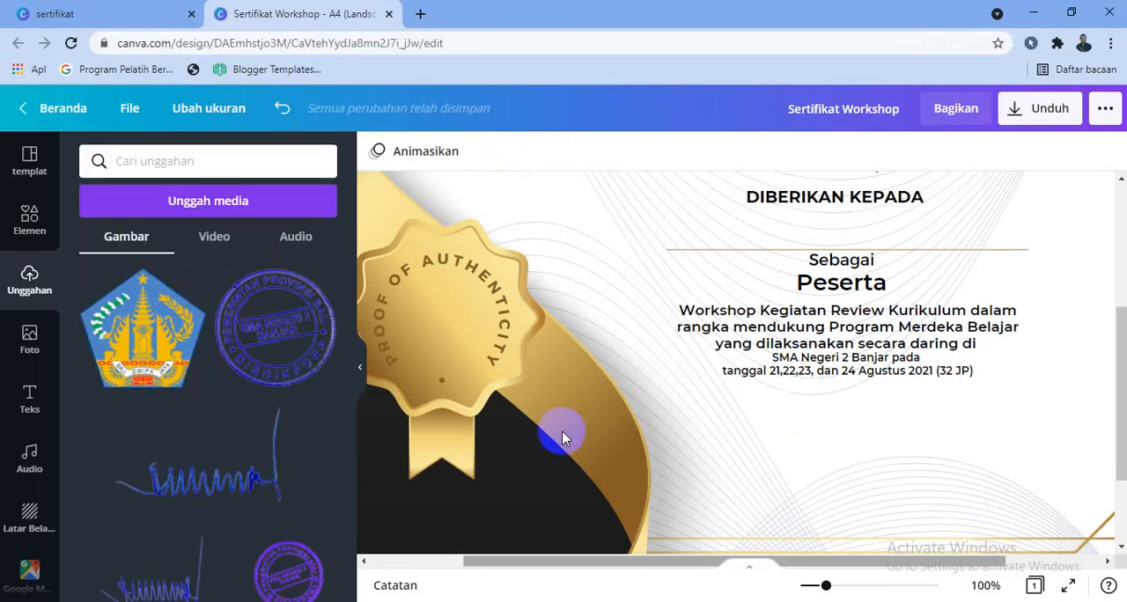
Find the Bali Dwipa Jaya emblem among the uploaded images and add it to the certificate.
{"action": "scroll", "coordinate": [181, 352], "scroll_direction": "down", "scroll_amount": 10}
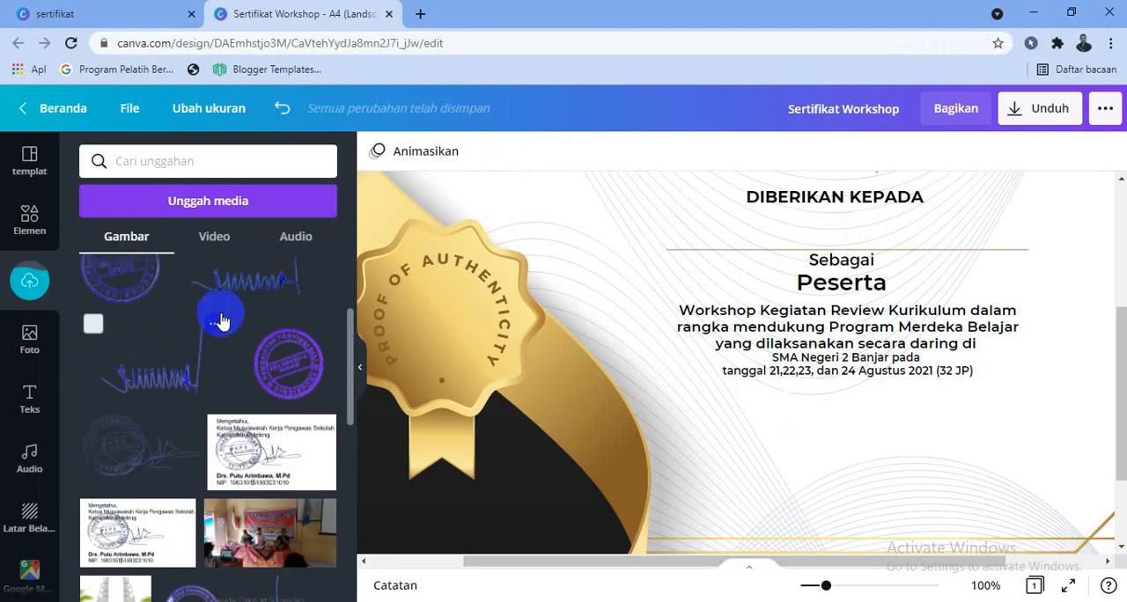
{"action": "scroll", "coordinate": [306, 364], "scroll_direction": "down", "scroll_amount": 12}
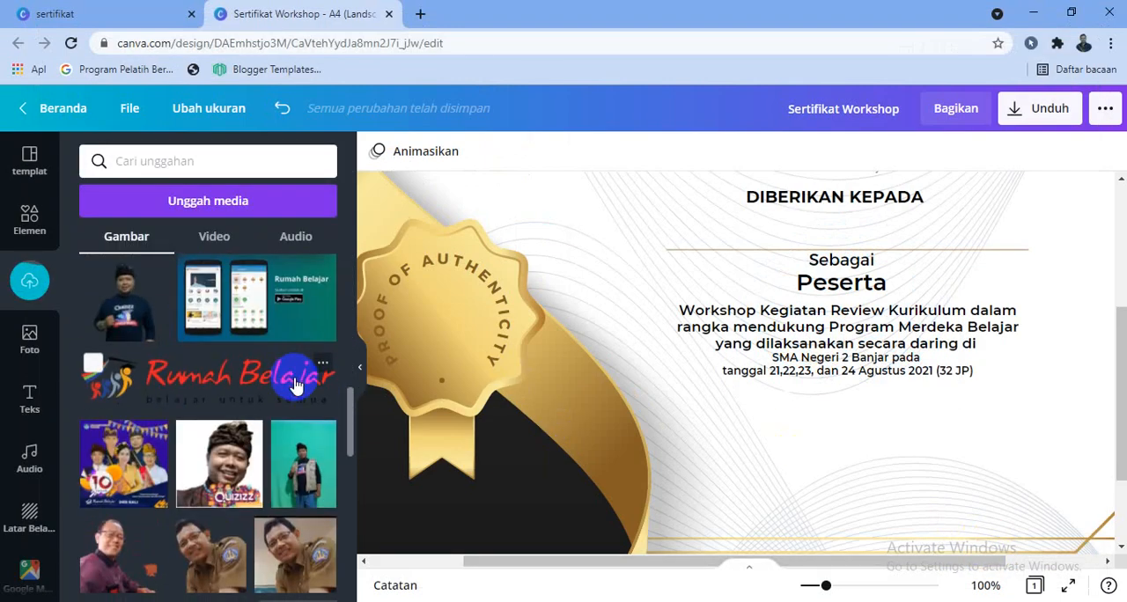
{"action": "scroll", "coordinate": [299, 396], "scroll_direction": "down", "scroll_amount": 12}
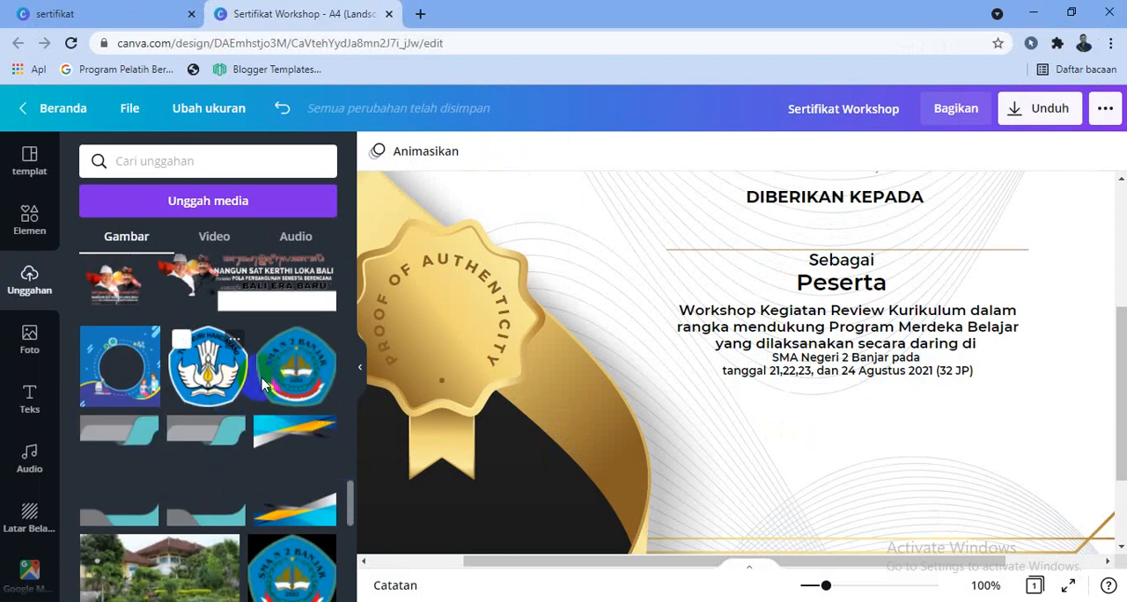
{"action": "scroll", "coordinate": [304, 405], "scroll_direction": "up", "scroll_amount": 10}
{"action": "scroll", "coordinate": [297, 396], "scroll_direction": "up", "scroll_amount": 12}
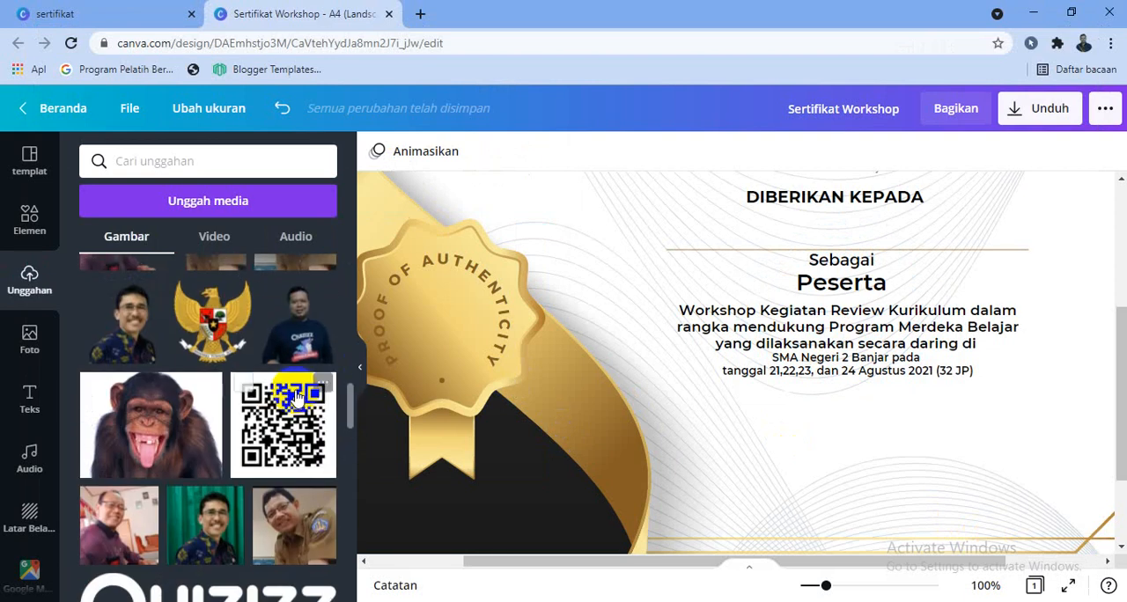
{"action": "scroll", "coordinate": [294, 392], "scroll_direction": "down", "scroll_amount": 10}
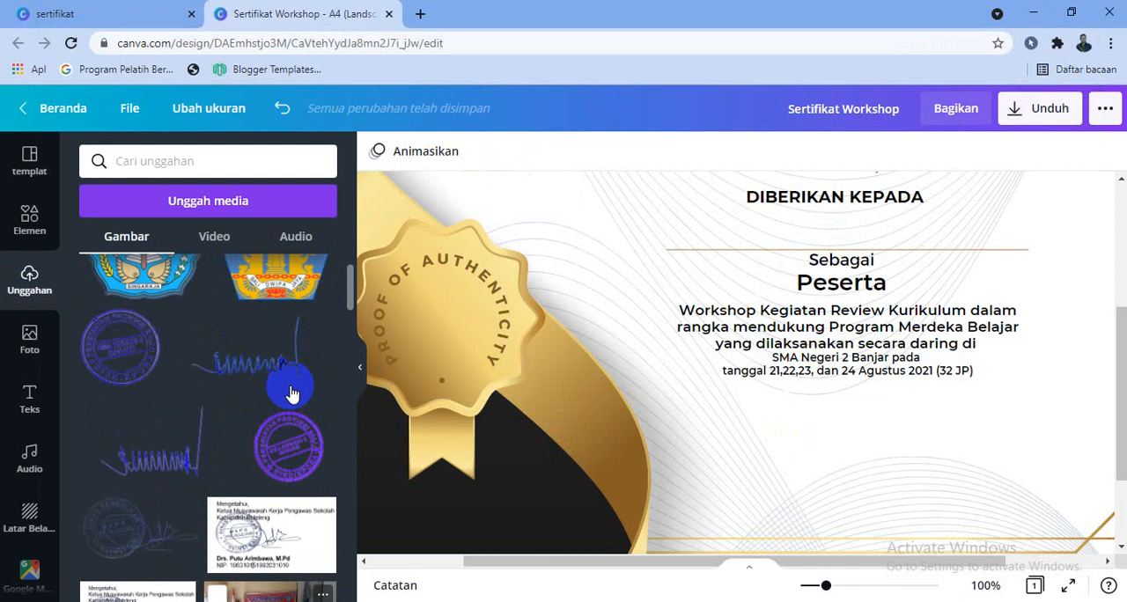
{"action": "left_click", "coordinate": [280, 339]}
Shrink the Bali emblem to a small logo beneath the workshop description.
{"action": "scroll", "coordinate": [583, 380], "scroll_direction": "down", "scroll_amount": 1}
{"action": "scroll", "coordinate": [583, 379], "scroll_direction": "down", "scroll_amount": 2}
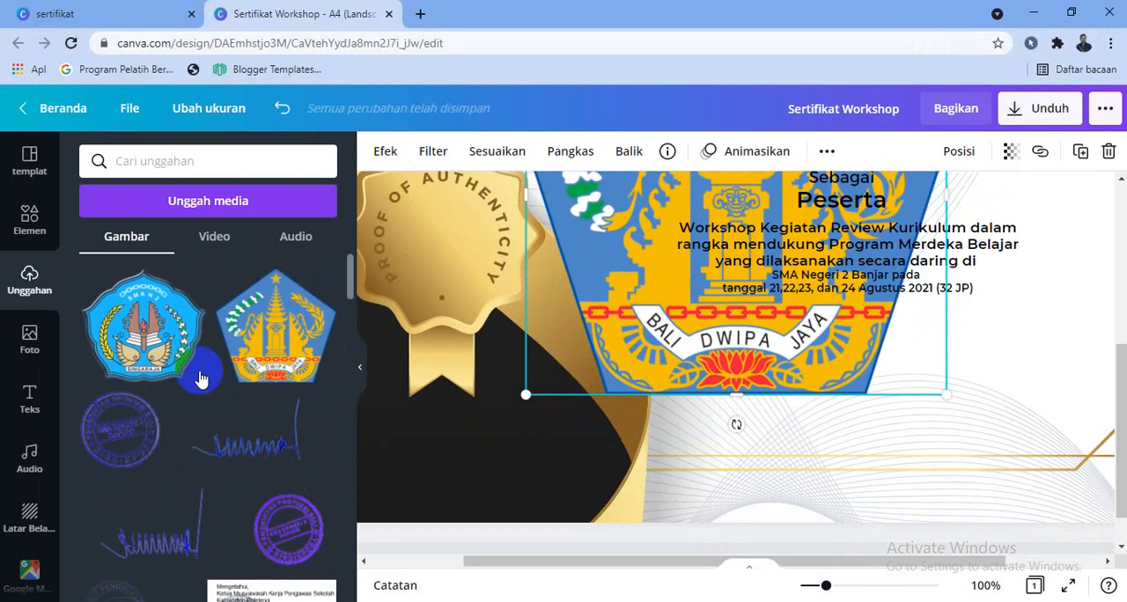
{"action": "scroll", "coordinate": [196, 378], "scroll_direction": "down", "scroll_amount": 5}
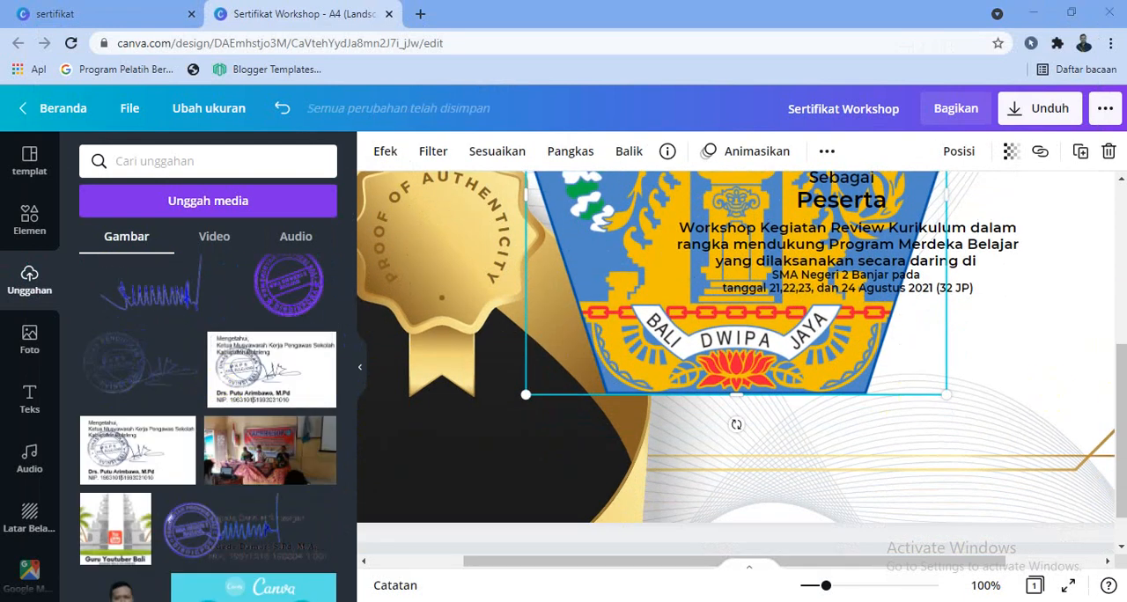
{"action": "scroll", "coordinate": [1118, 348], "scroll_direction": "up", "scroll_amount": 8}
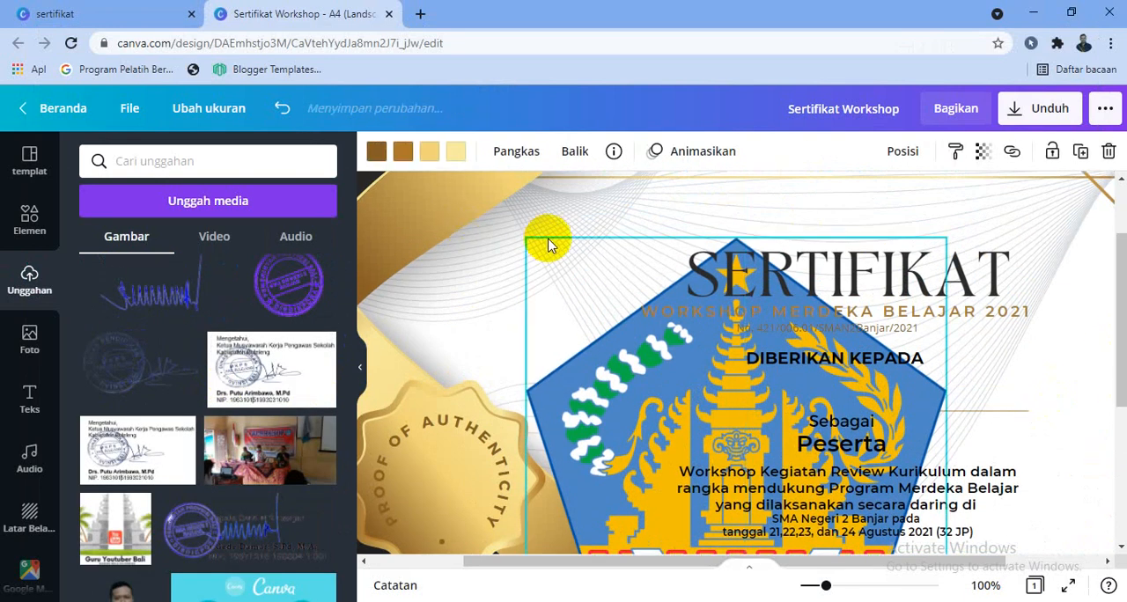
{"action": "left_click_drag", "start_coordinate": [526, 245], "coordinate": [912, 515]}
{"action": "scroll", "coordinate": [968, 497], "scroll_direction": "down", "scroll_amount": 3}
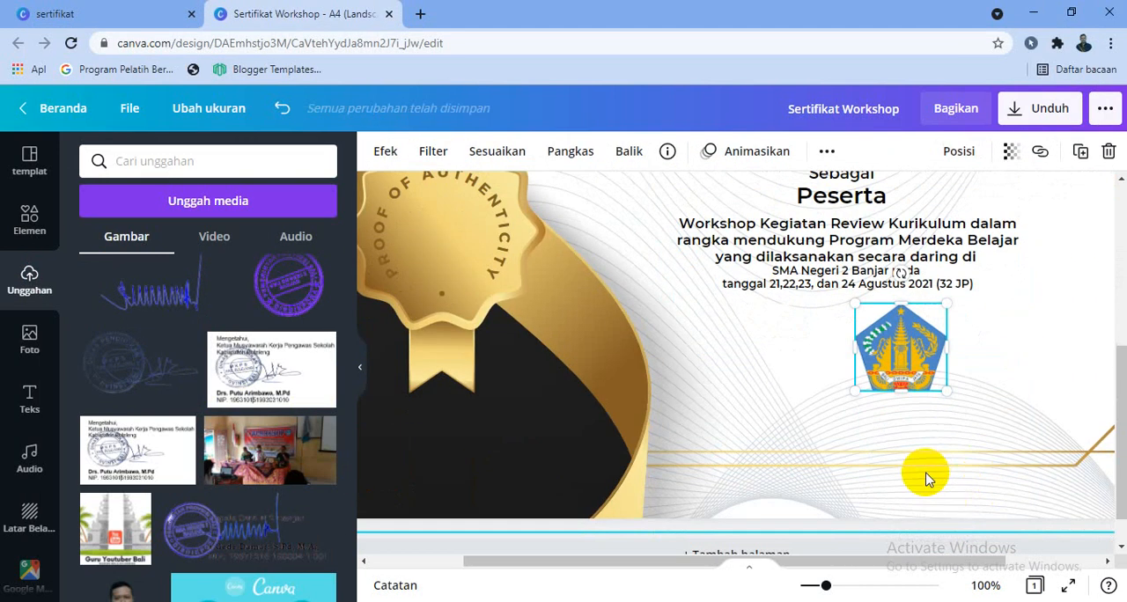
Move the Bali emblem to the top of the certificate, centred just above the SERTIFIKAT title.
{"action": "left_click_drag", "start_coordinate": [825, 585], "coordinate": [818, 588]}
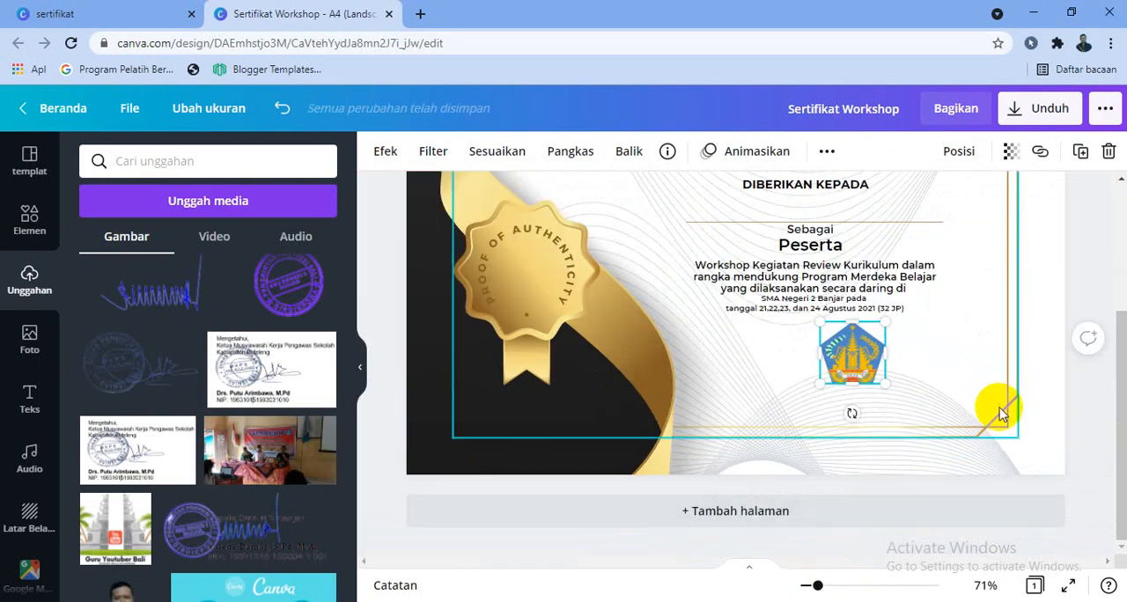
{"action": "left_click_drag", "start_coordinate": [1110, 368], "coordinate": [1109, 288]}
{"action": "left_click_drag", "start_coordinate": [852, 489], "coordinate": [836, 193]}
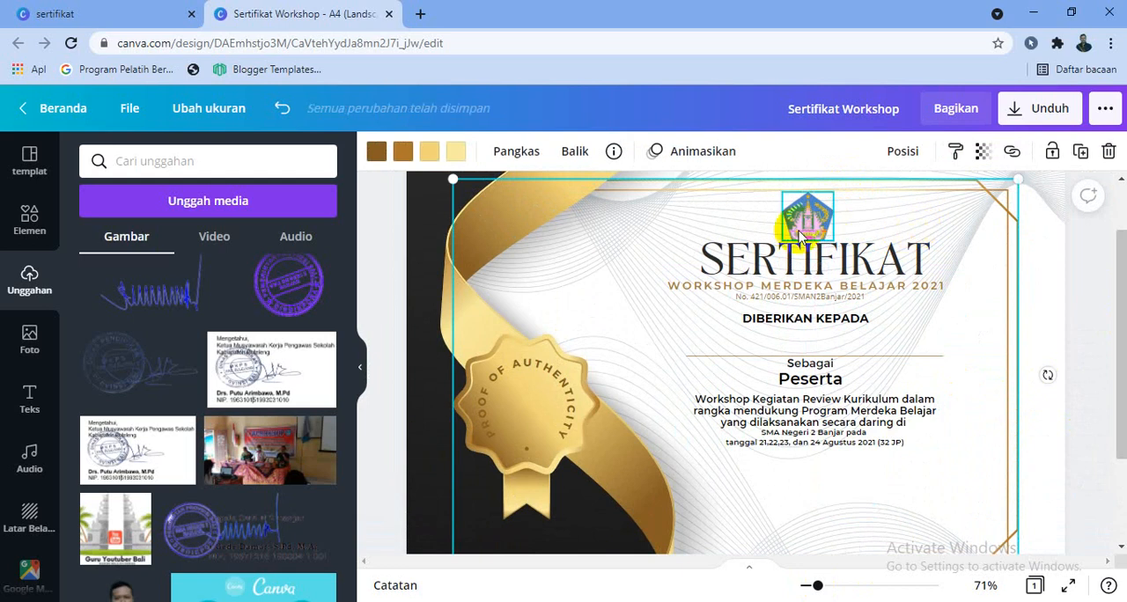
{"action": "left_click_drag", "start_coordinate": [801, 230], "coordinate": [799, 223]}
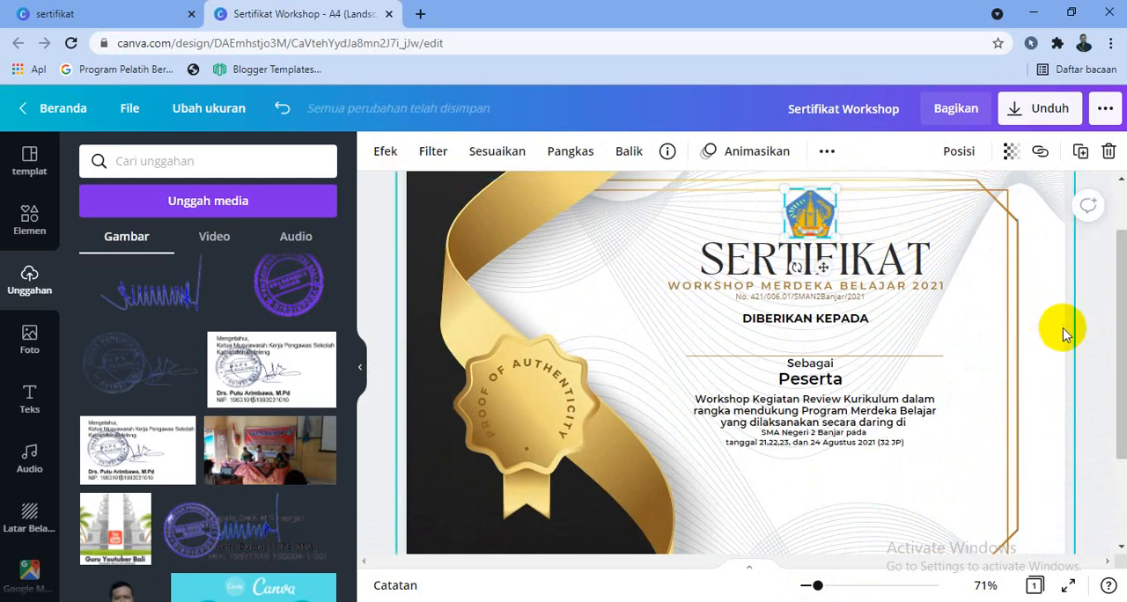
Delete the curved "PROOF OF AUTHENTICITY" text from the gold seal.
{"action": "left_click", "coordinate": [520, 396]}
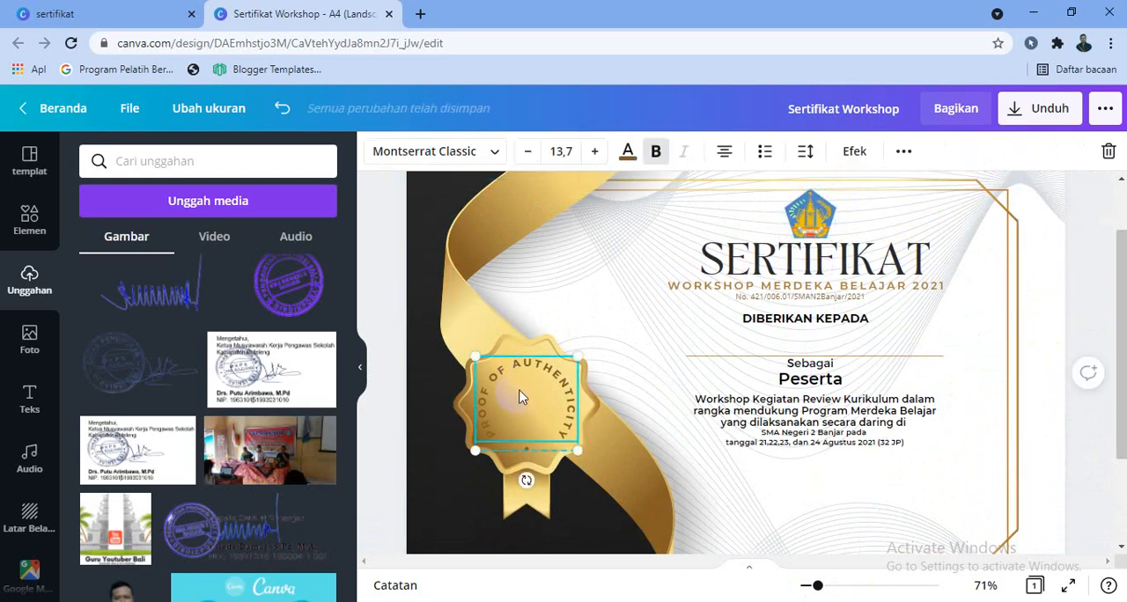
{"action": "key", "text": "Delete"}
{"action": "left_click", "coordinate": [521, 395]}
Add the uploaded SMA N 2 Banjar logo to the certificate, scaled down and centred on the gold seal.
{"action": "scroll", "coordinate": [304, 448], "scroll_direction": "down", "scroll_amount": 5}
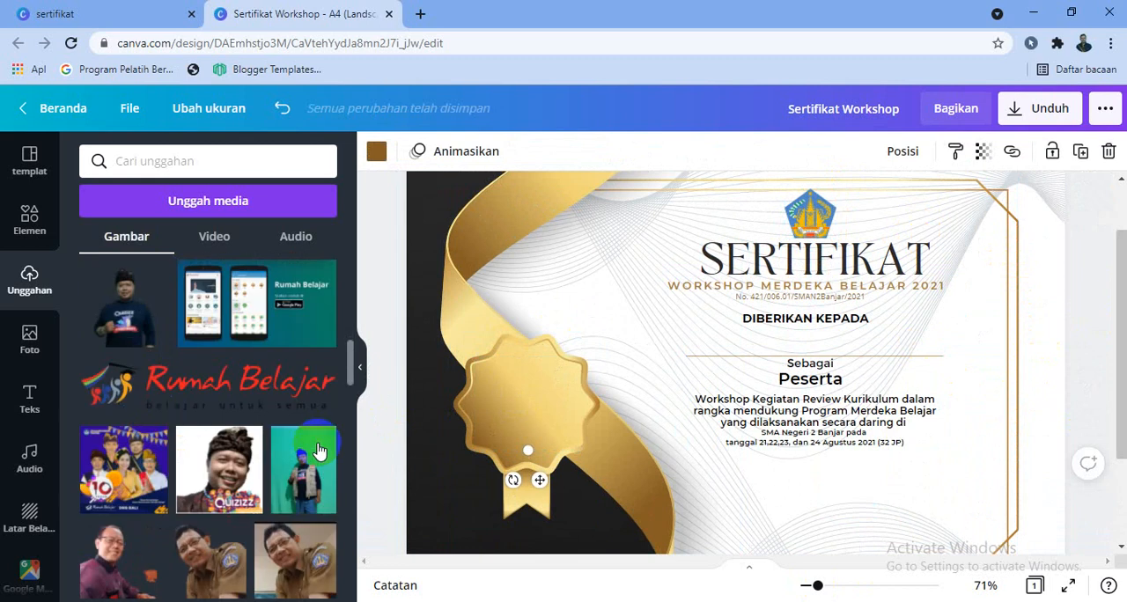
{"action": "scroll", "coordinate": [319, 451], "scroll_direction": "down", "scroll_amount": 15}
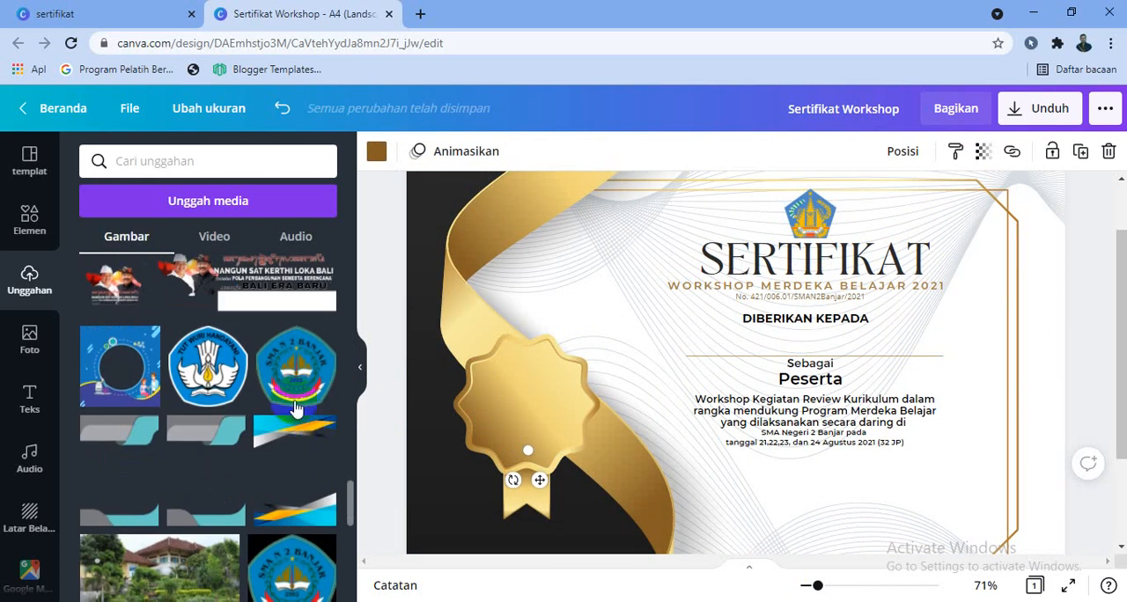
{"action": "left_click", "coordinate": [295, 387]}
{"action": "left_click_drag", "start_coordinate": [569, 209], "coordinate": [823, 465]}
{"action": "left_click_drag", "start_coordinate": [907, 458], "coordinate": [893, 477]}
{"action": "left_click_drag", "start_coordinate": [886, 532], "coordinate": [566, 446]}
{"action": "left_click_drag", "start_coordinate": [490, 371], "coordinate": [493, 373]}
{"action": "left_click_drag", "start_coordinate": [543, 421], "coordinate": [548, 430]}
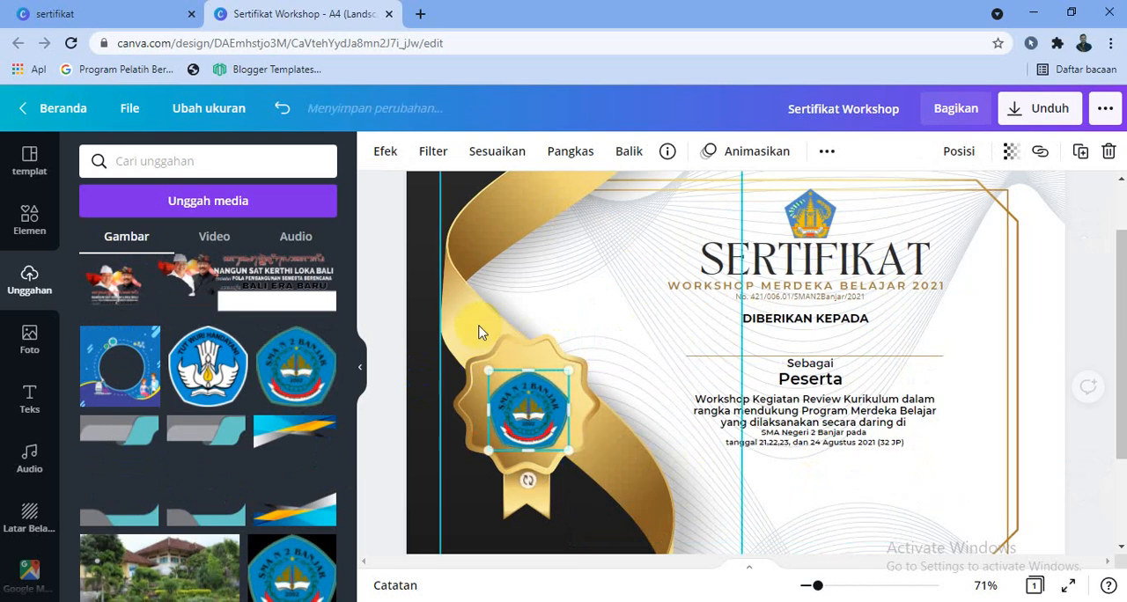
Recolour the golden ribbon's two lightest shades, making the palest one light cyan and the other sky blue.
{"action": "left_click", "coordinate": [478, 329]}
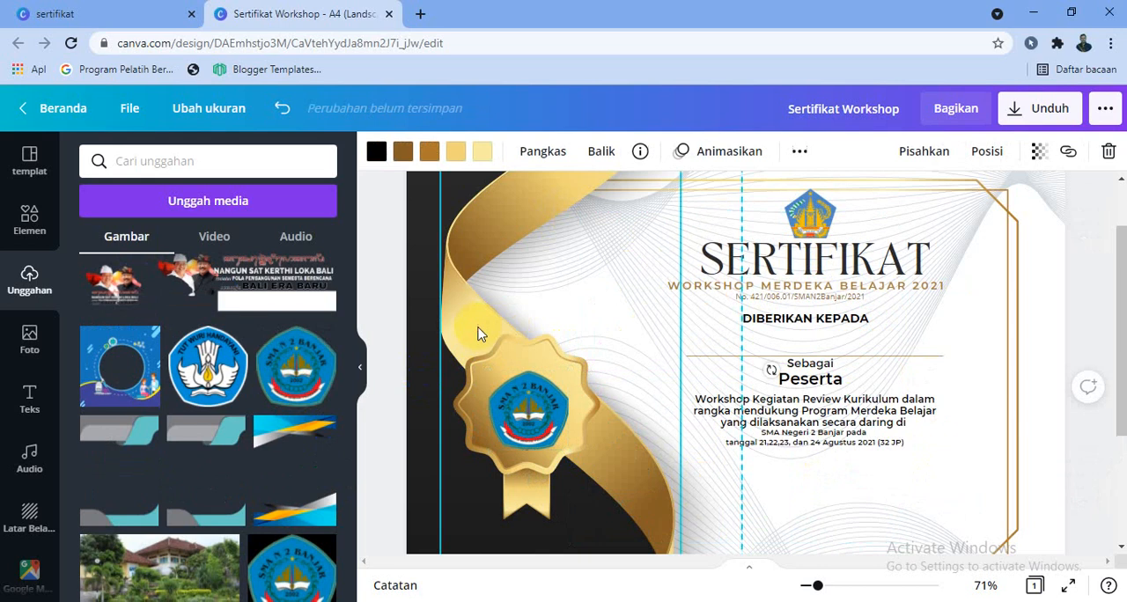
{"action": "left_click", "coordinate": [482, 152]}
{"action": "scroll", "coordinate": [264, 414], "scroll_direction": "down", "scroll_amount": 3}
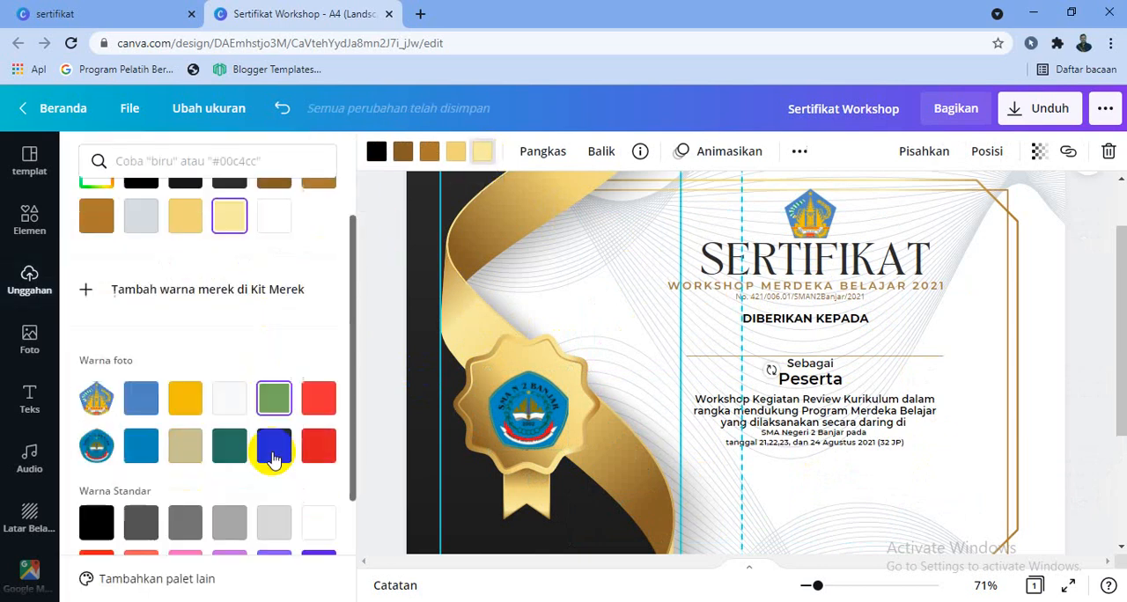
{"action": "left_click", "coordinate": [185, 460]}
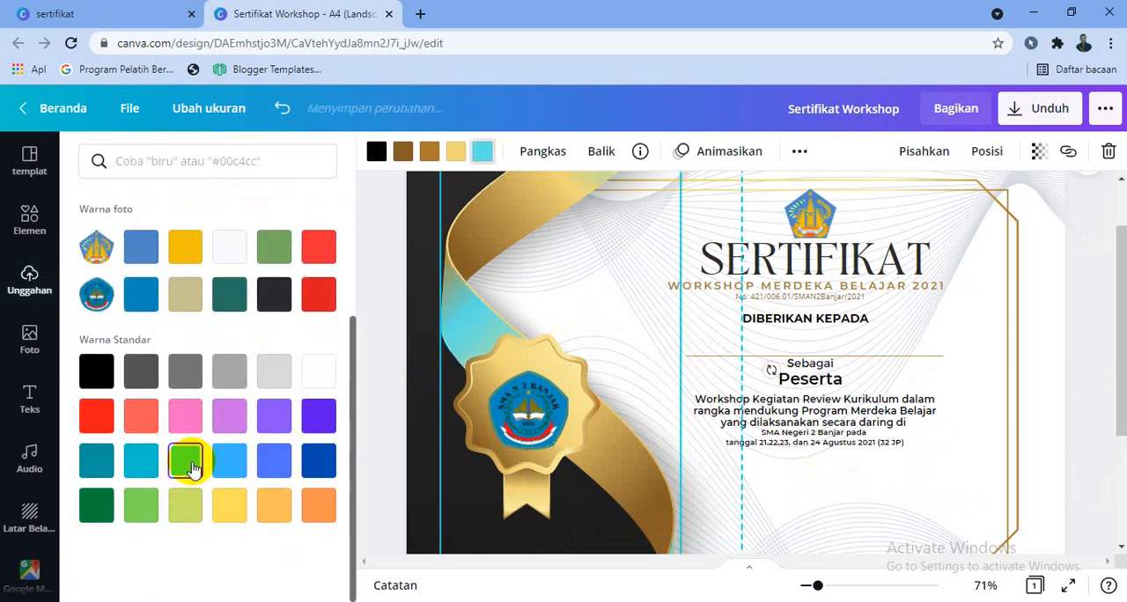
{"action": "left_click", "coordinate": [456, 152]}
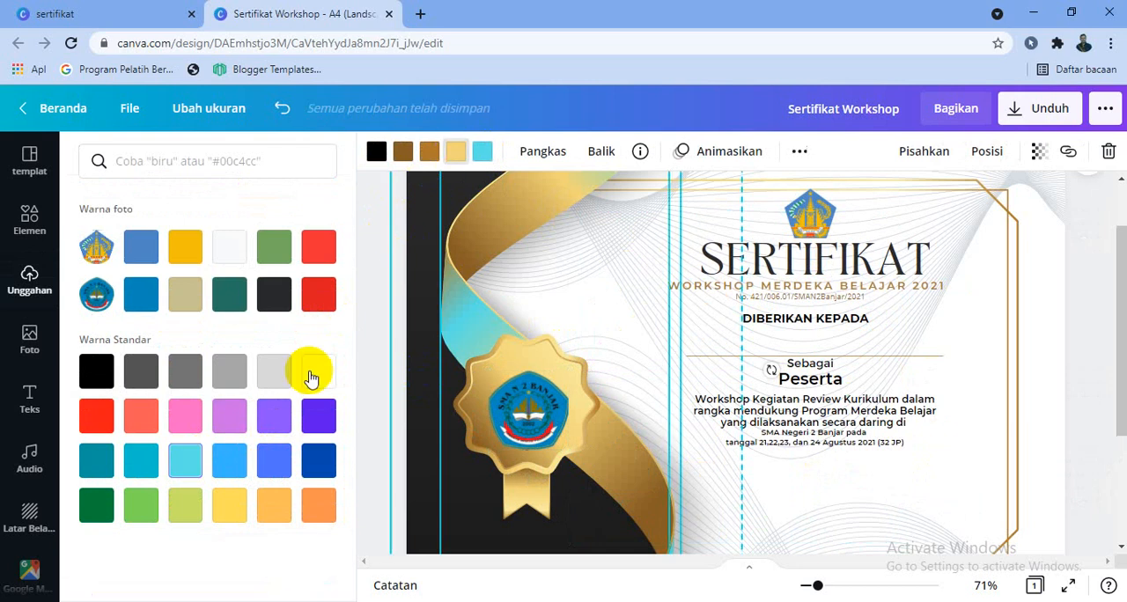
{"action": "left_click", "coordinate": [229, 459]}
Recolour the ribbon's two remaining brown shades to turquoise and dark teal, and its black to dark blue.
{"action": "left_click", "coordinate": [429, 152]}
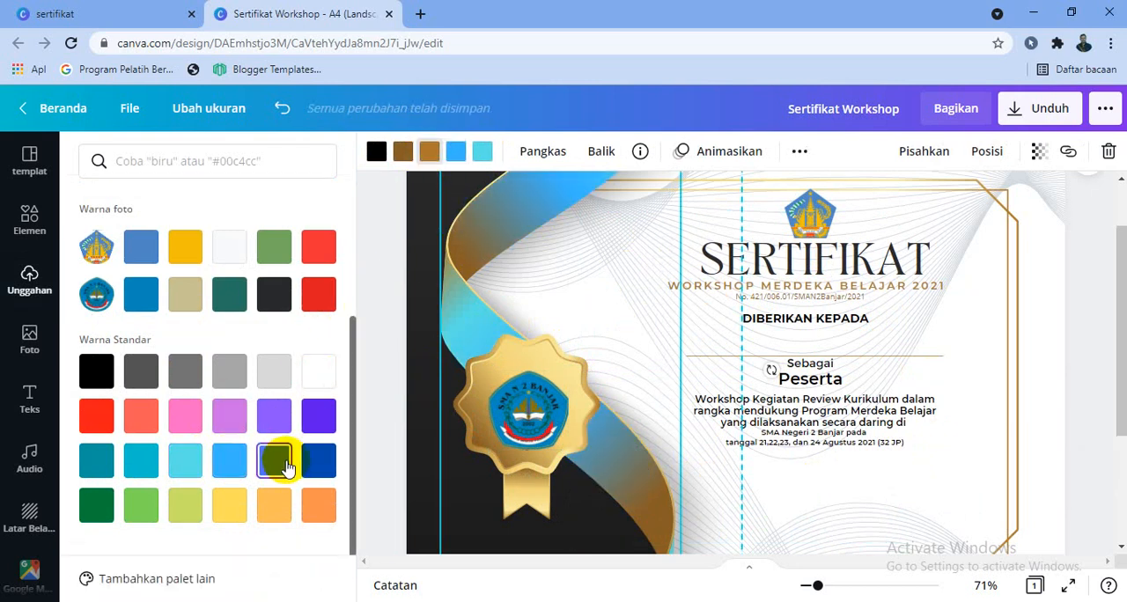
{"action": "left_click", "coordinate": [141, 459]}
{"action": "left_click", "coordinate": [403, 152]}
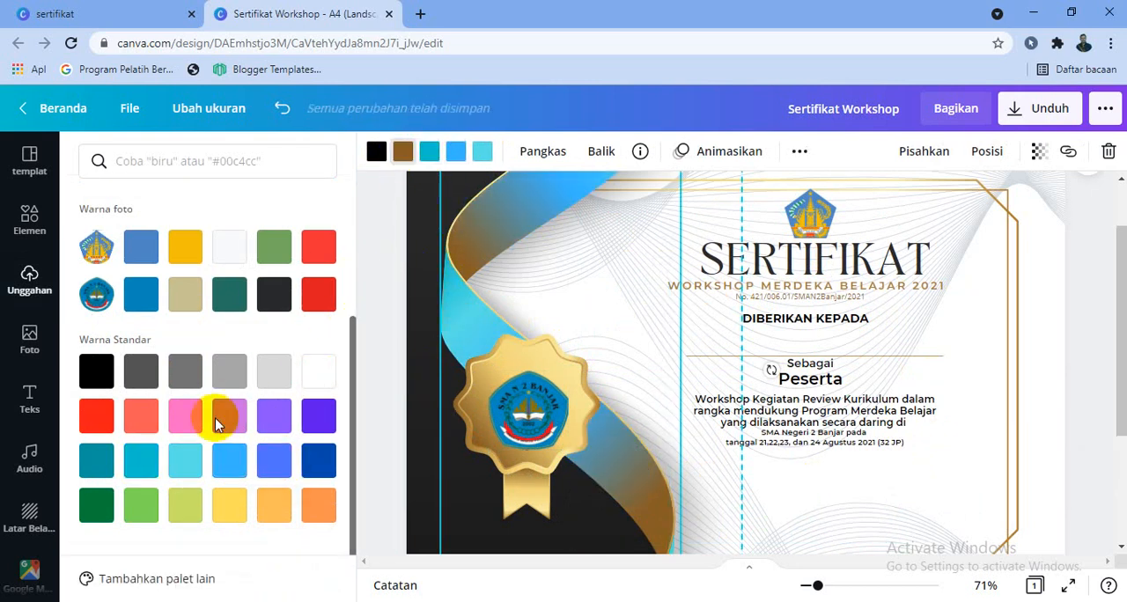
{"action": "left_click", "coordinate": [98, 461]}
{"action": "left_click", "coordinate": [376, 152]}
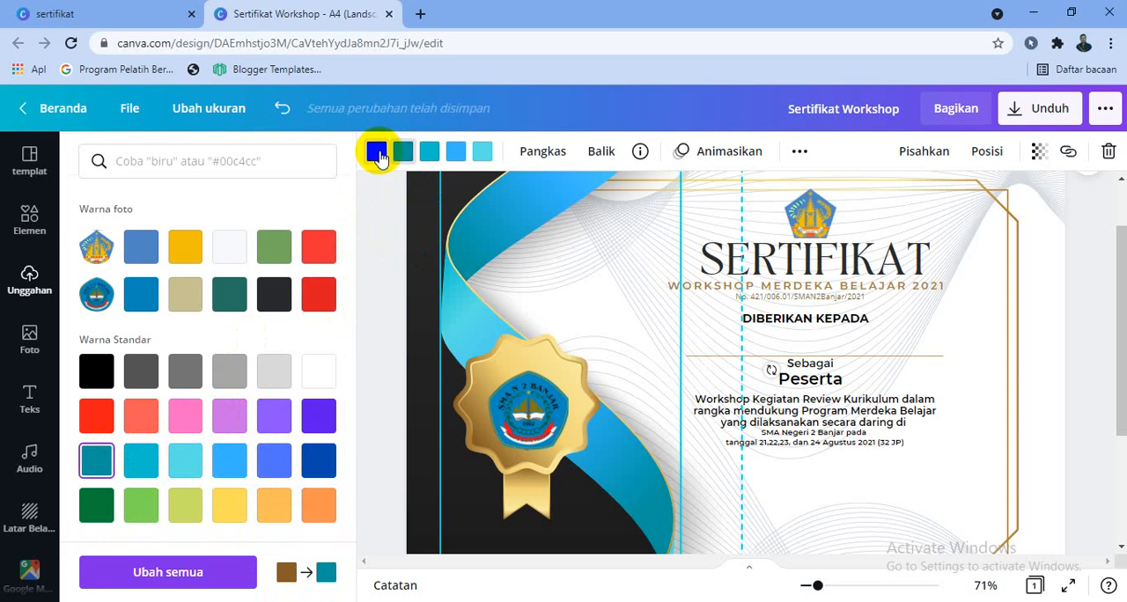
{"action": "left_click", "coordinate": [314, 473]}
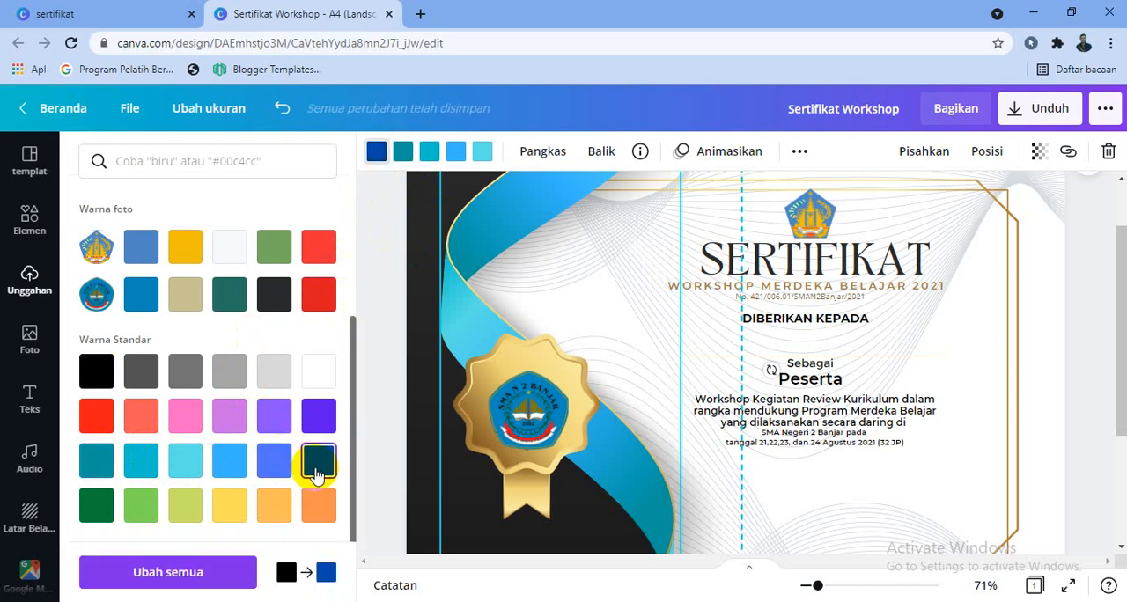
Recolour the gold seal's four shades from lightest to darkest as dark blue, royal blue, sky blue and light cyan, and slightly enlarge its school logo.
{"action": "left_click", "coordinate": [471, 377]}
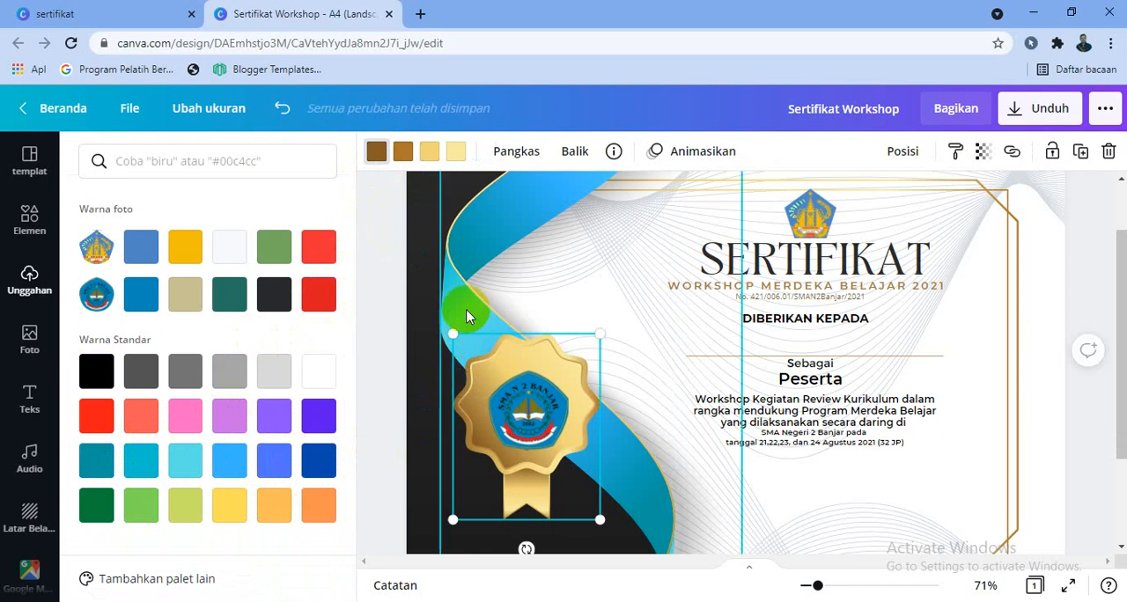
{"action": "left_click", "coordinate": [319, 460]}
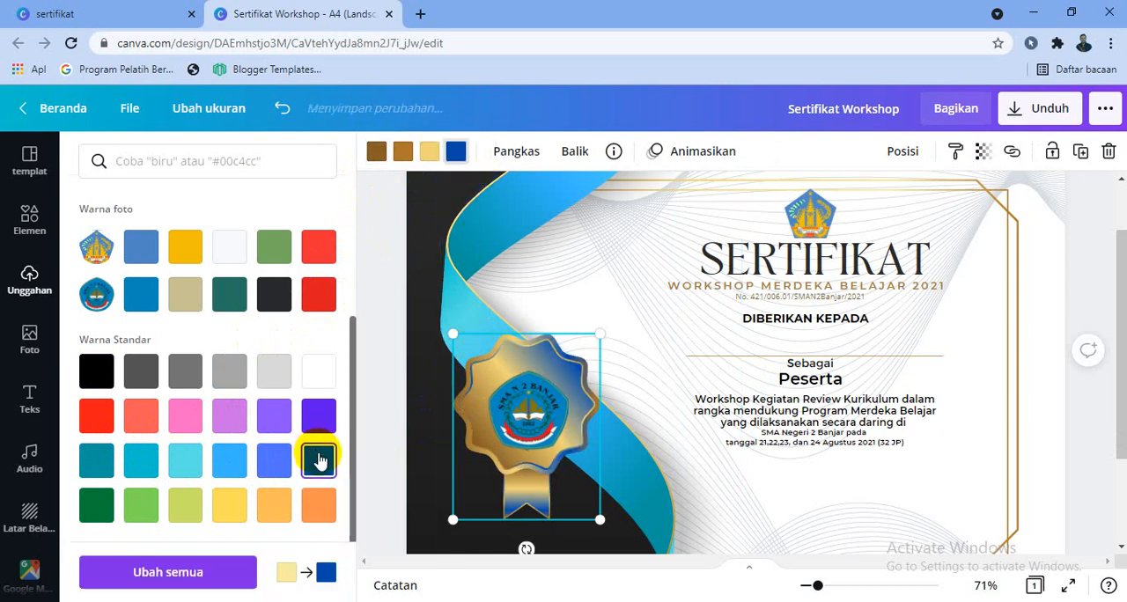
{"action": "left_click", "coordinate": [430, 150]}
{"action": "left_click", "coordinate": [269, 462]}
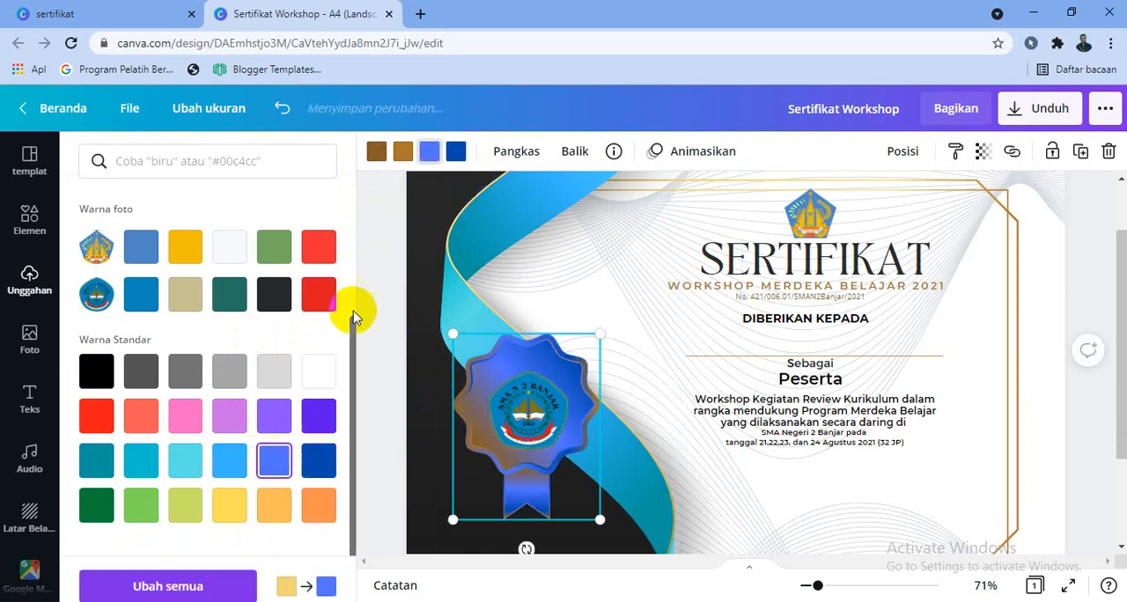
{"action": "left_click", "coordinate": [401, 151]}
{"action": "left_click", "coordinate": [229, 460]}
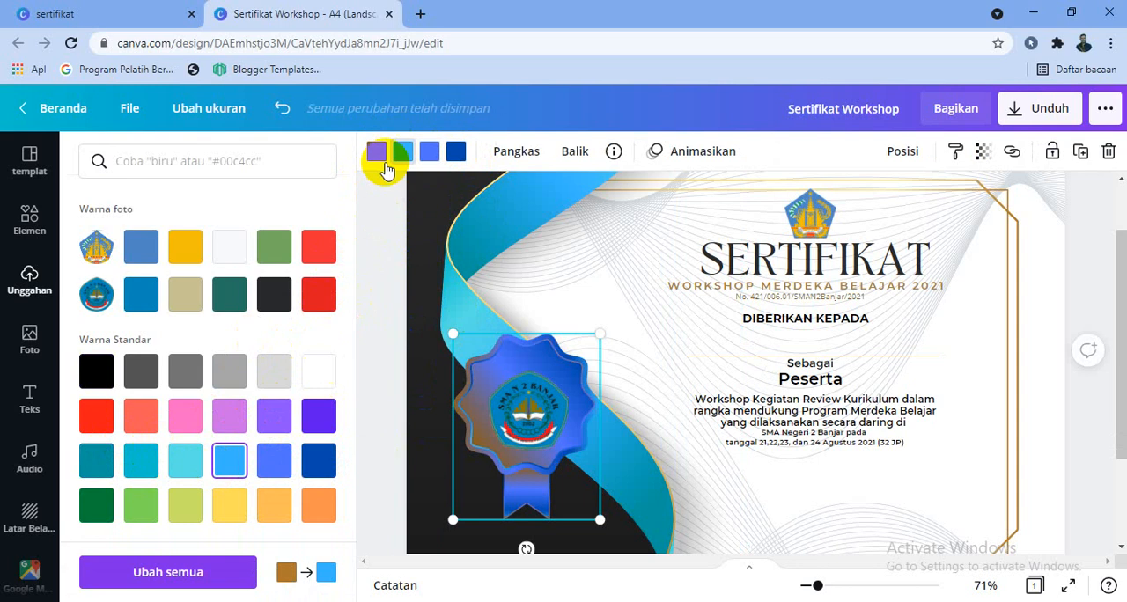
{"action": "left_click", "coordinate": [385, 148]}
{"action": "left_click", "coordinate": [185, 460]}
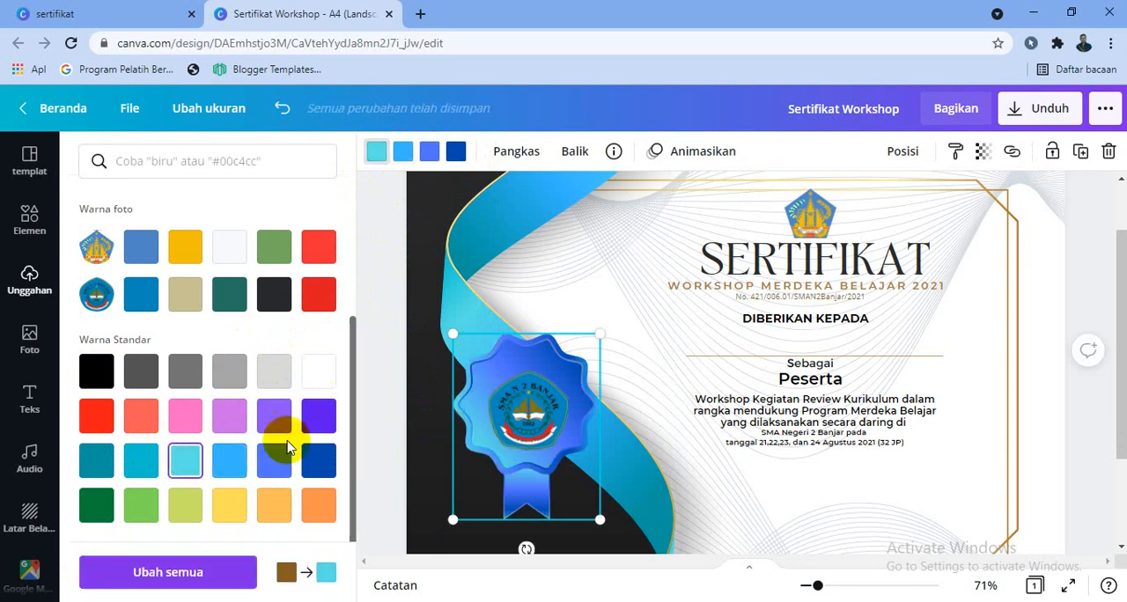
{"action": "left_click", "coordinate": [506, 430]}
{"action": "left_click_drag", "start_coordinate": [488, 371], "coordinate": [481, 362]}
Recolour the black side panel behind the ribbon as a gradient of dark blue and turquoise.
{"action": "left_click", "coordinate": [428, 240]}
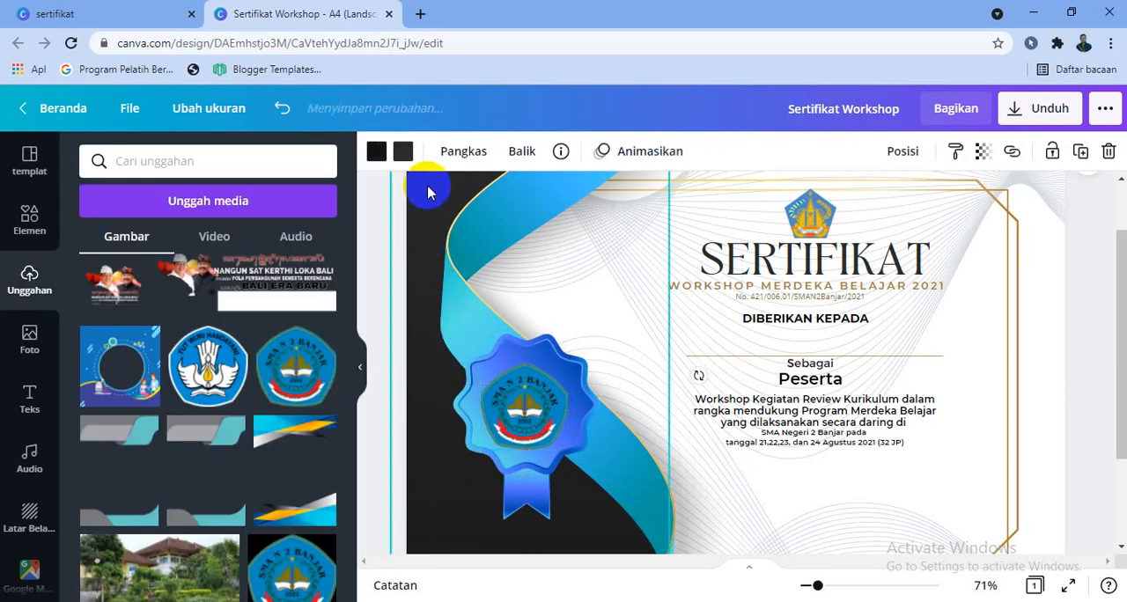
{"action": "left_click", "coordinate": [403, 153]}
{"action": "left_click", "coordinate": [185, 238]}
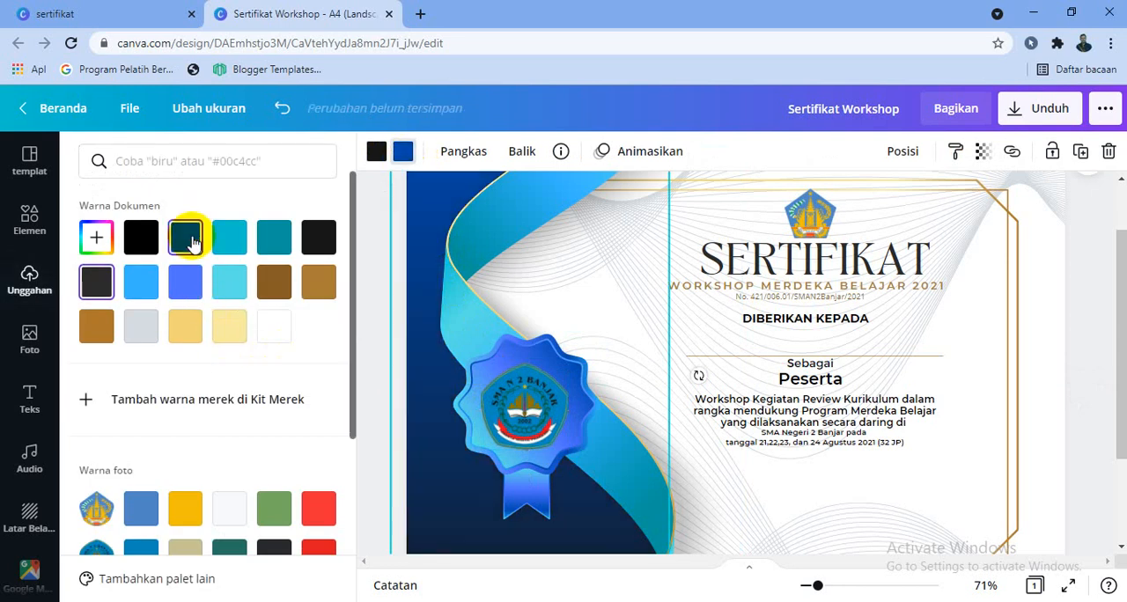
{"action": "left_click", "coordinate": [229, 281]}
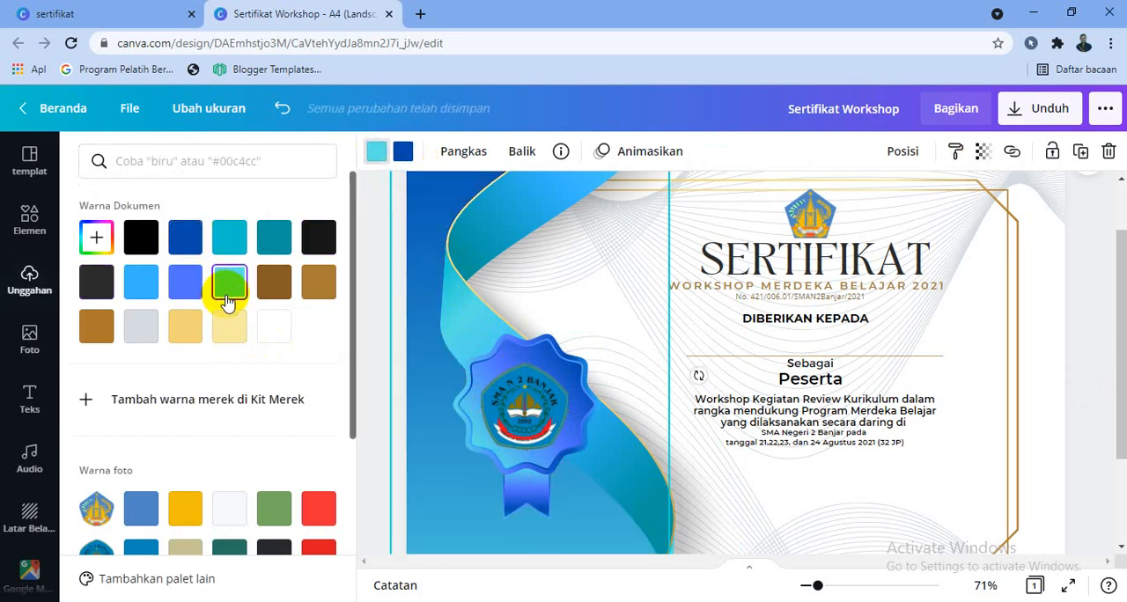
{"action": "left_click", "coordinate": [188, 241]}
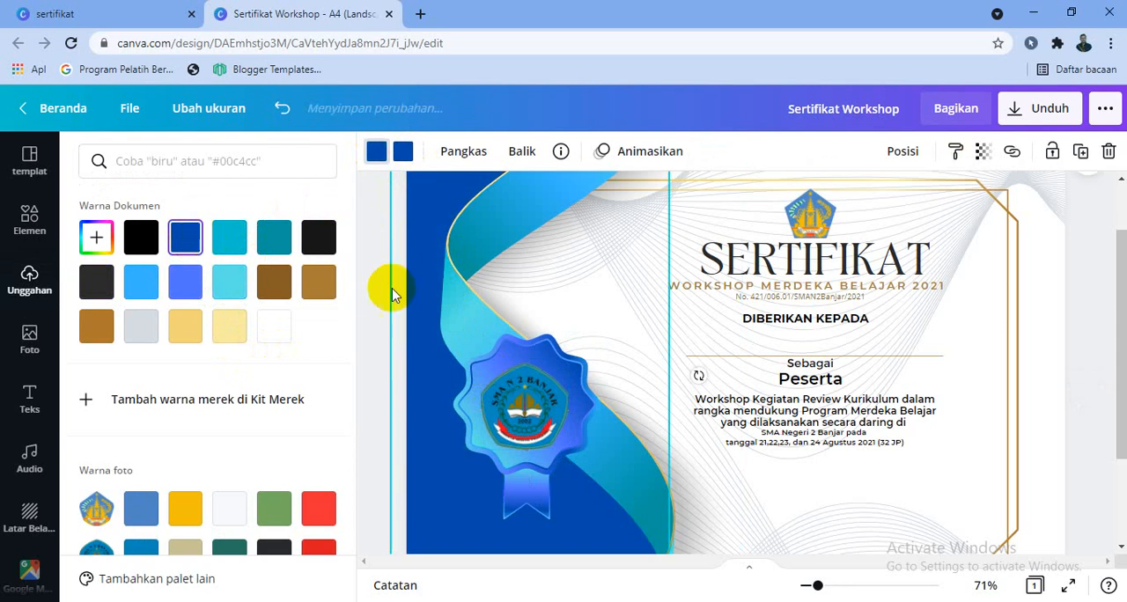
{"action": "left_click", "coordinate": [186, 281]}
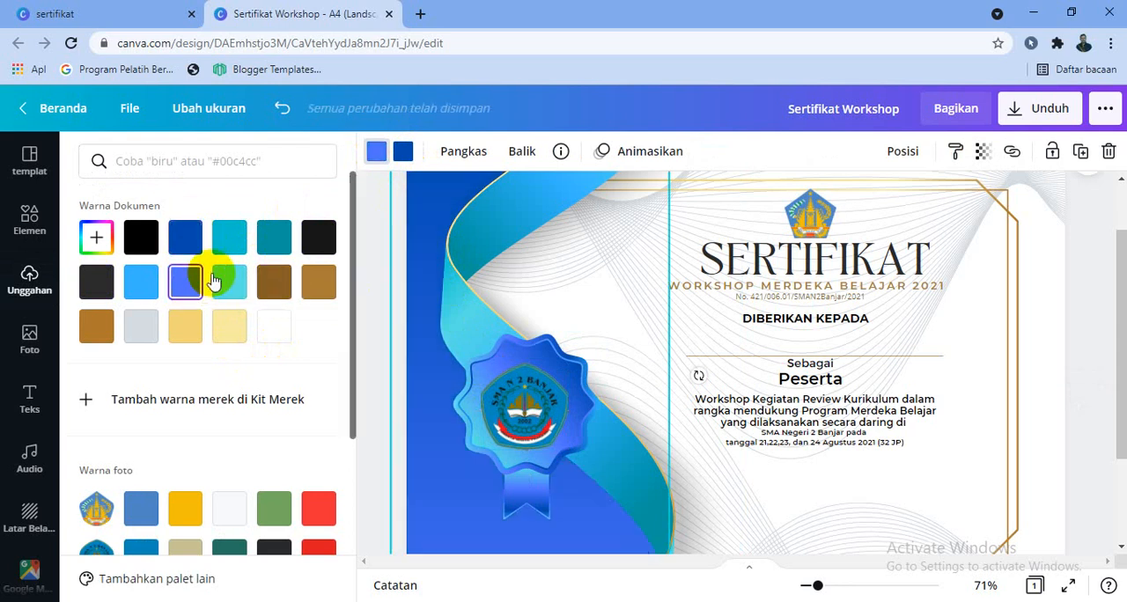
{"action": "left_click", "coordinate": [231, 242]}
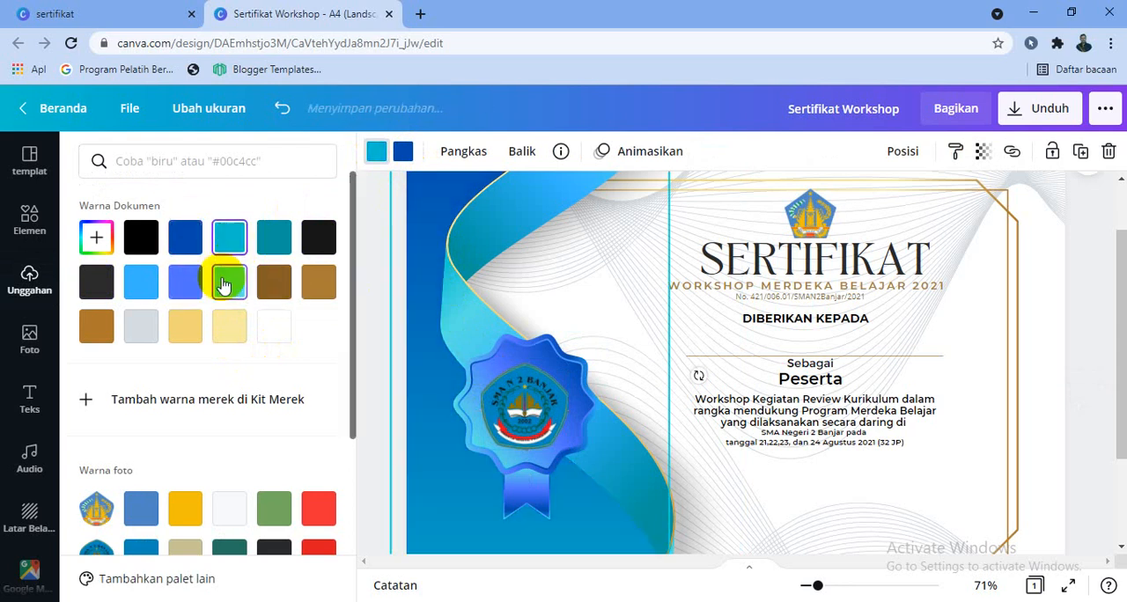
{"action": "left_click", "coordinate": [1063, 409]}
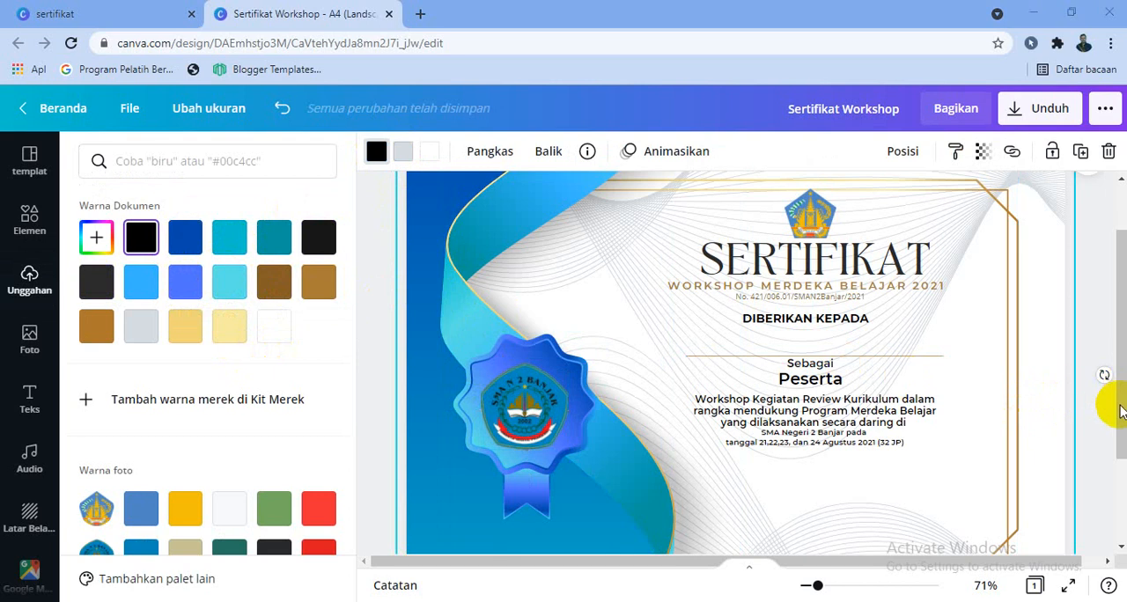
Add a subheading text to the certificate reading "Banjar, 31 Agustus 2021".
{"action": "left_click_drag", "start_coordinate": [1120, 396], "coordinate": [1113, 437]}
{"action": "left_click", "coordinate": [21, 401]}
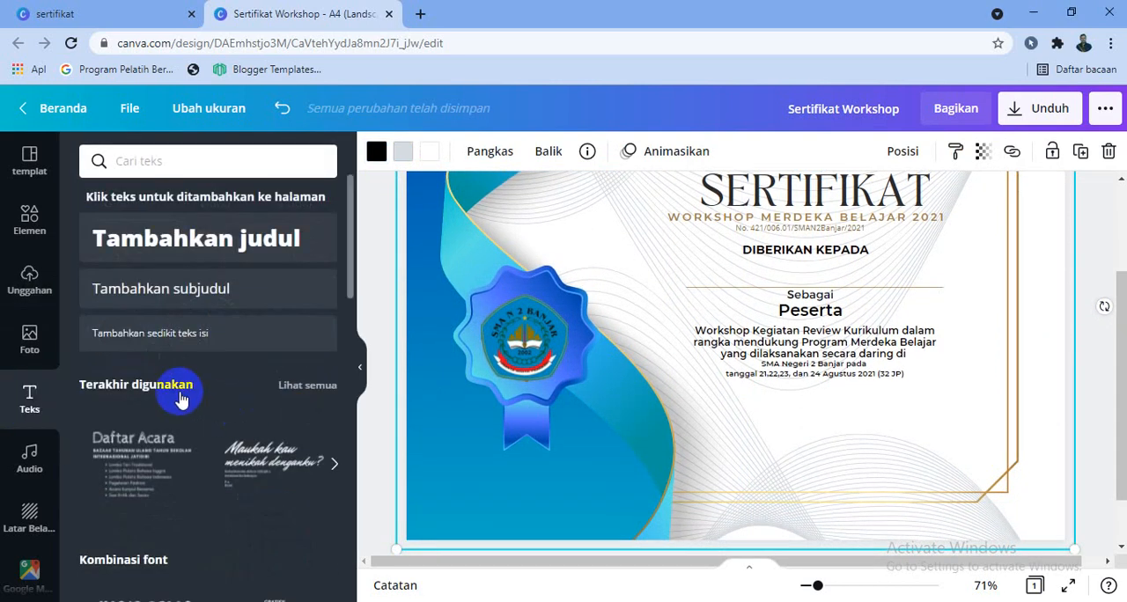
{"action": "left_click", "coordinate": [205, 298]}
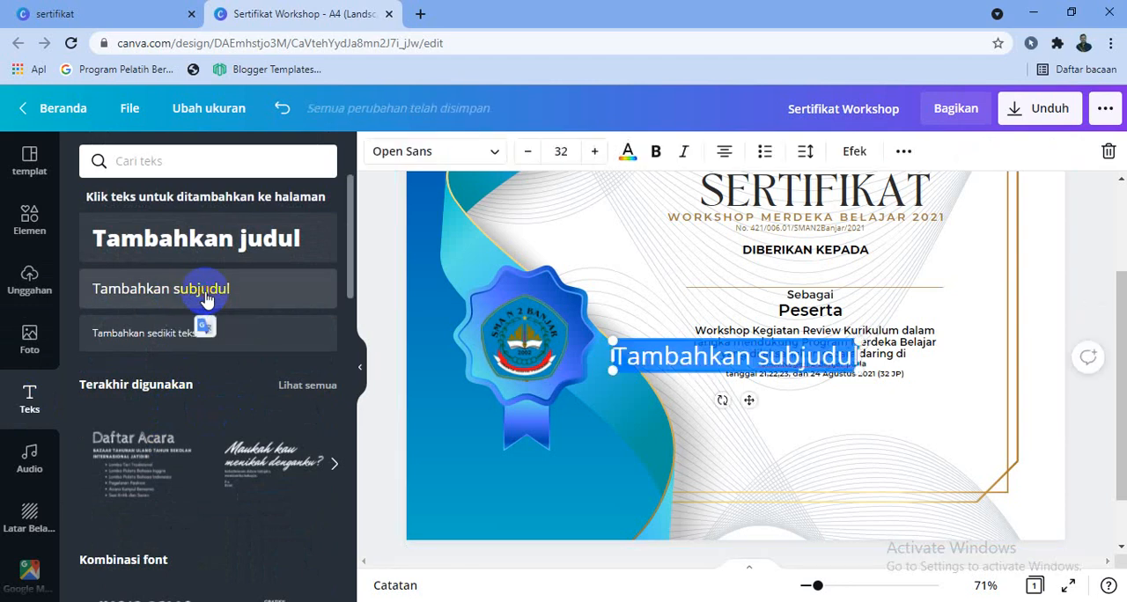
{"action": "type", "text": "Banjar 3"}
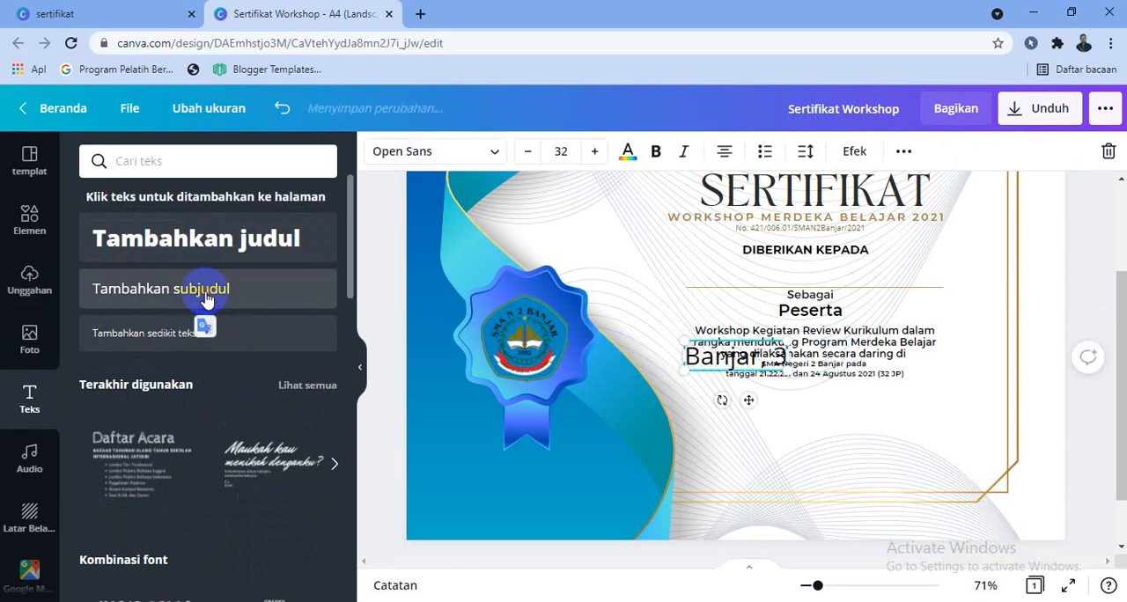
{"action": "type", "text": "1 Ju"}
{"action": "key", "text": "BackSpace"}
{"action": "key", "text": "BackSpace"}
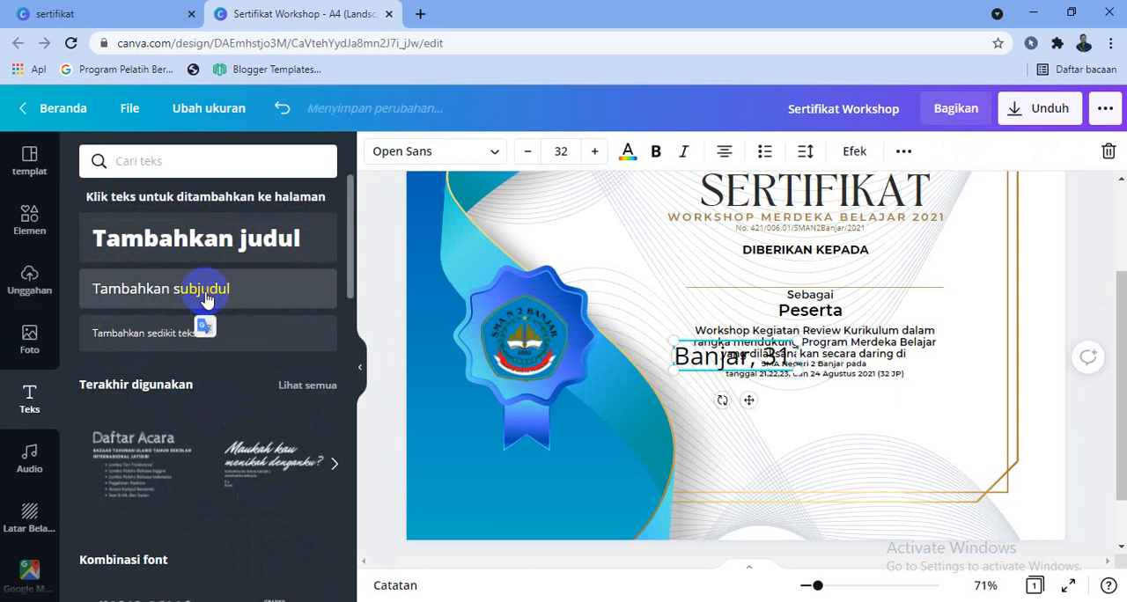
{"action": "type", "text": "S"}
{"action": "key", "text": "BackSpace"}
{"action": "type", "text": "A"}
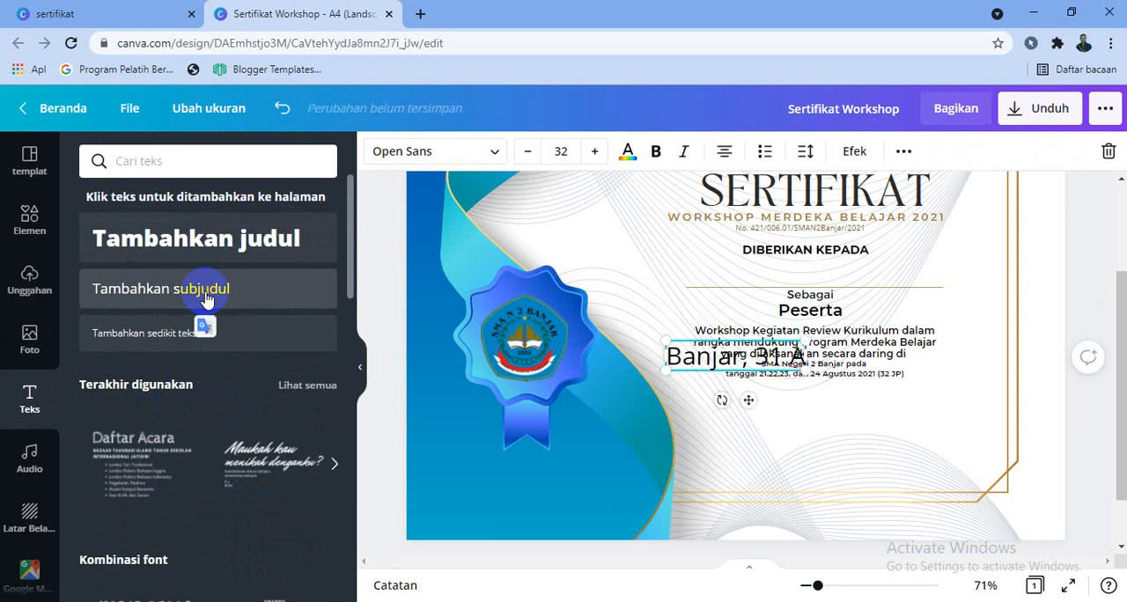
{"action": "type", "text": "g"}
{"action": "key", "text": "BackSpace"}
{"action": "type", "text": "gustus 2021"}
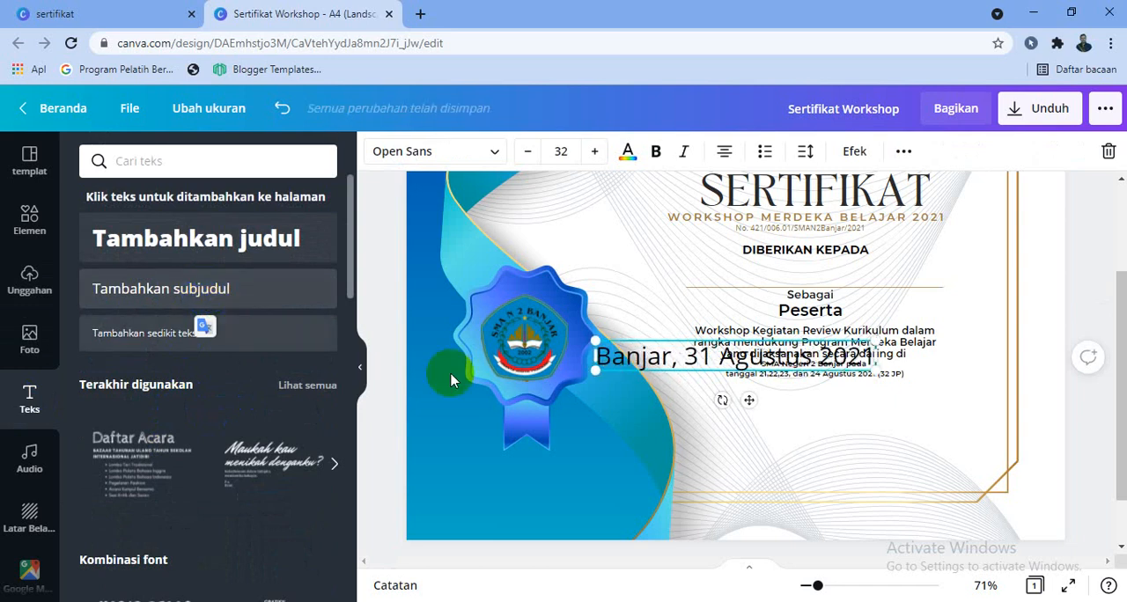
Format the date line at font size 16 with justified alignment and place it beneath the workshop description, offset towards the gold border.
{"action": "left_click", "coordinate": [528, 153]}
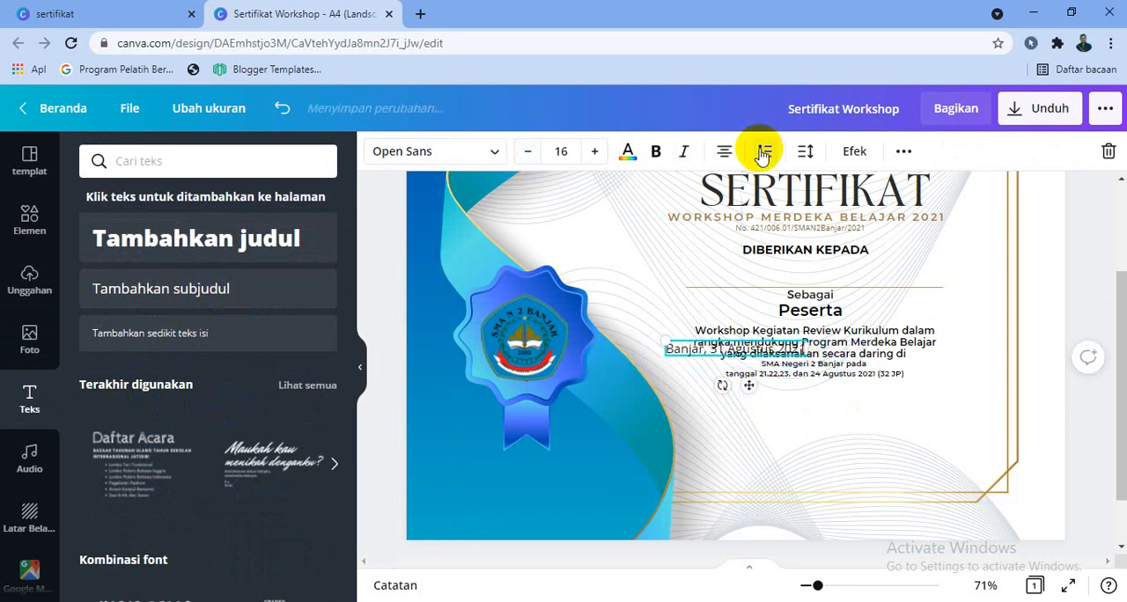
{"action": "left_click", "coordinate": [724, 151]}
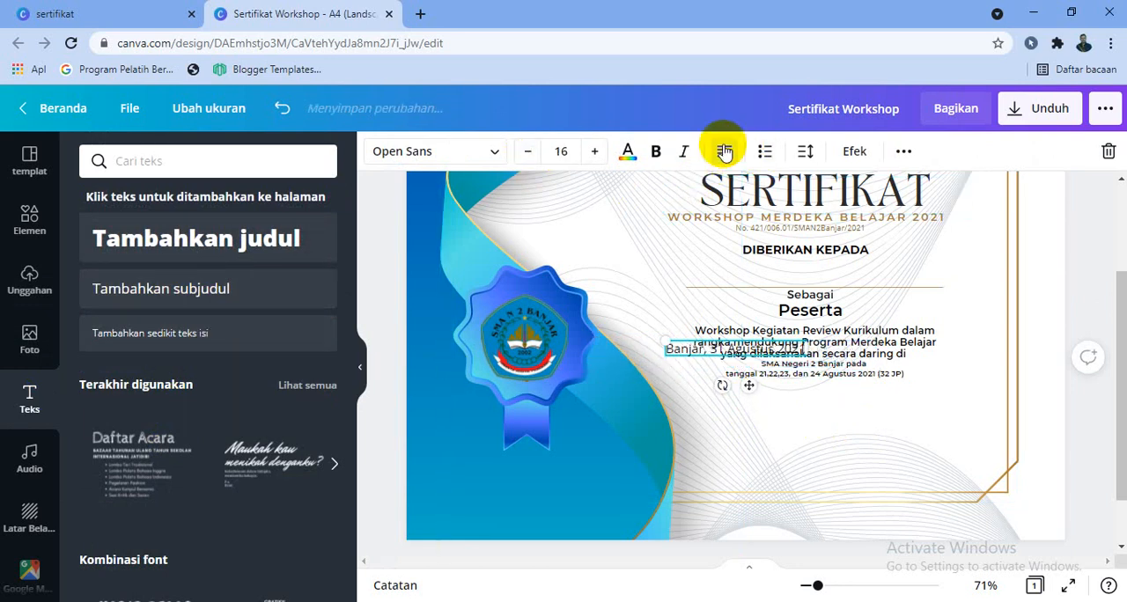
{"action": "left_click_drag", "start_coordinate": [749, 386], "coordinate": [899, 442]}
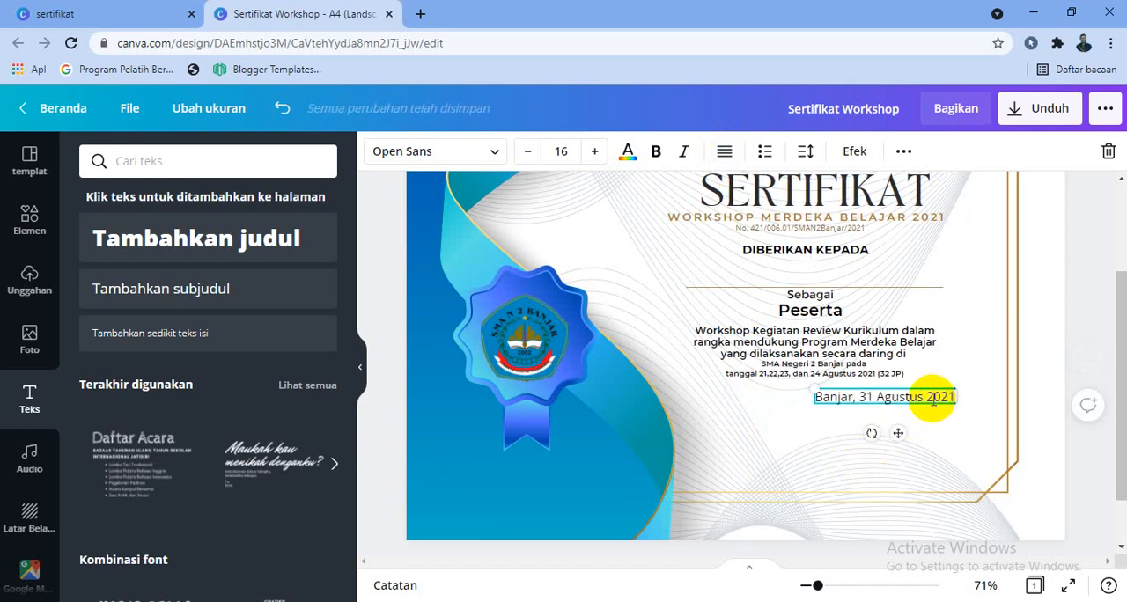
Add "Kepala SMA Negeri 2 Banjar", signature space, the principal's name and the NIP number beneath the date, and scale the block to size 13.3.
{"action": "key", "text": "Return"}
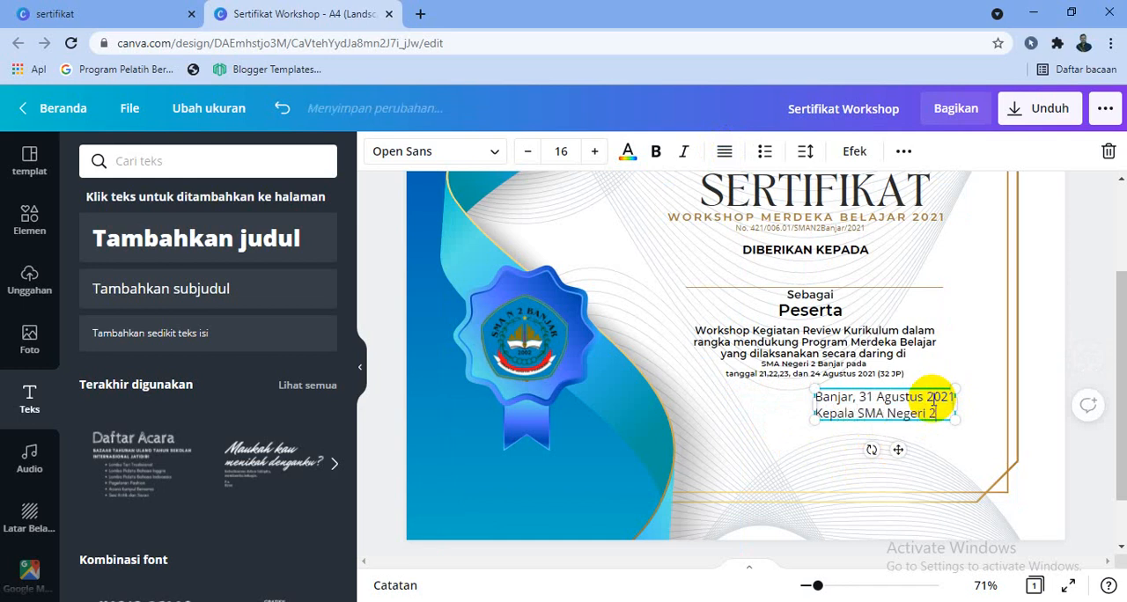
{"action": "key", "text": "Return"}
{"action": "key", "text": "Return"}
{"action": "key", "text": "Return"}
{"action": "key", "text": "Return"}
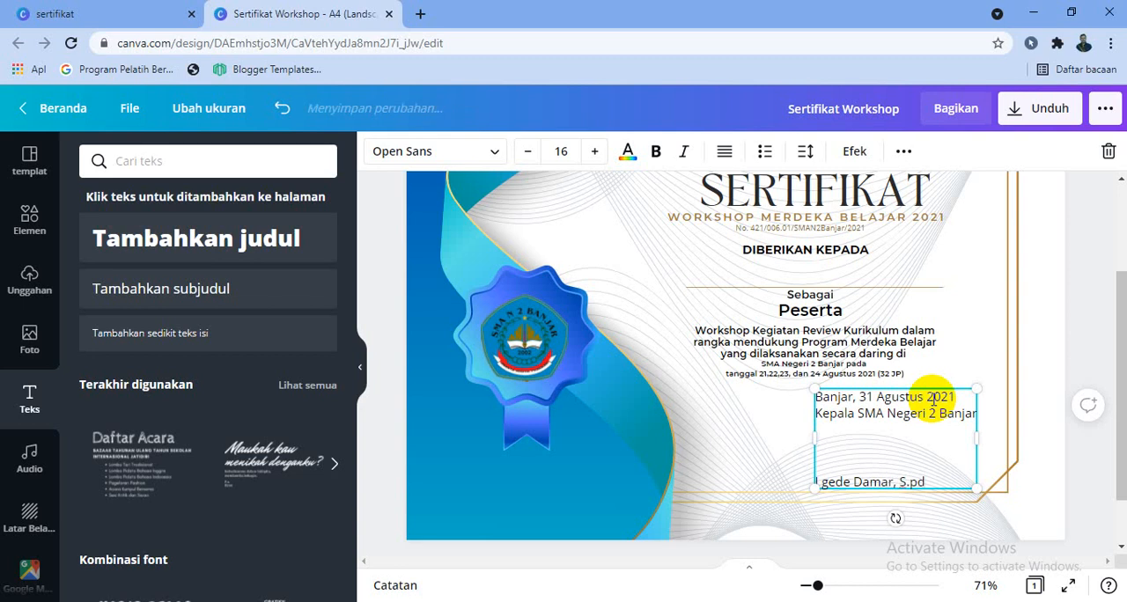
{"action": "key", "text": "Return"}
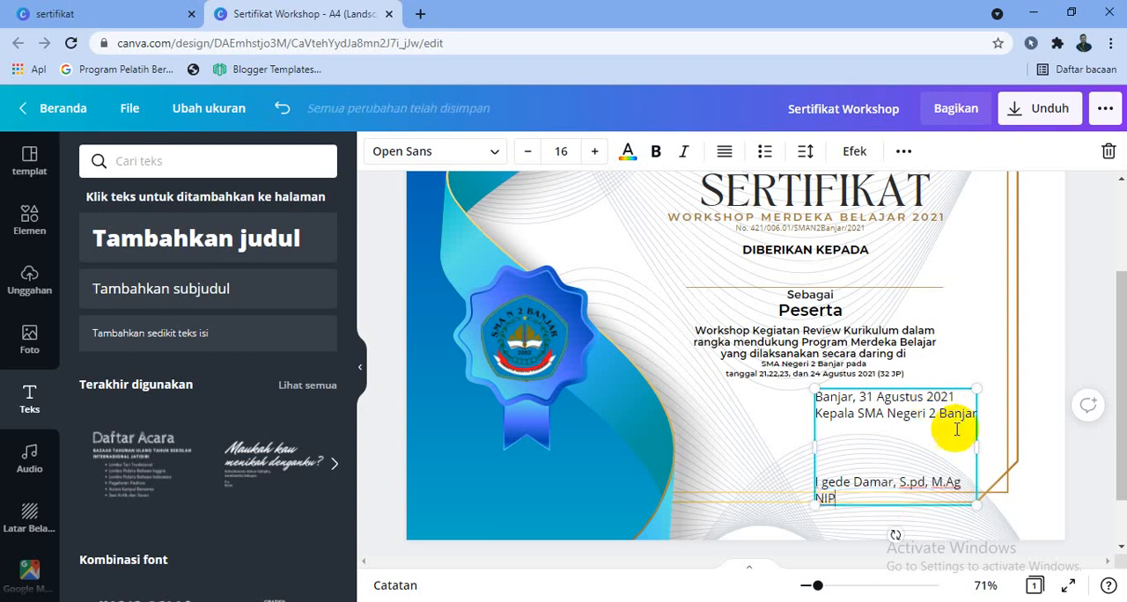
{"action": "type", "text": "NIP"}
{"action": "left_click_drag", "start_coordinate": [976, 504], "coordinate": [954, 483]}
{"action": "left_click", "coordinate": [850, 478]}
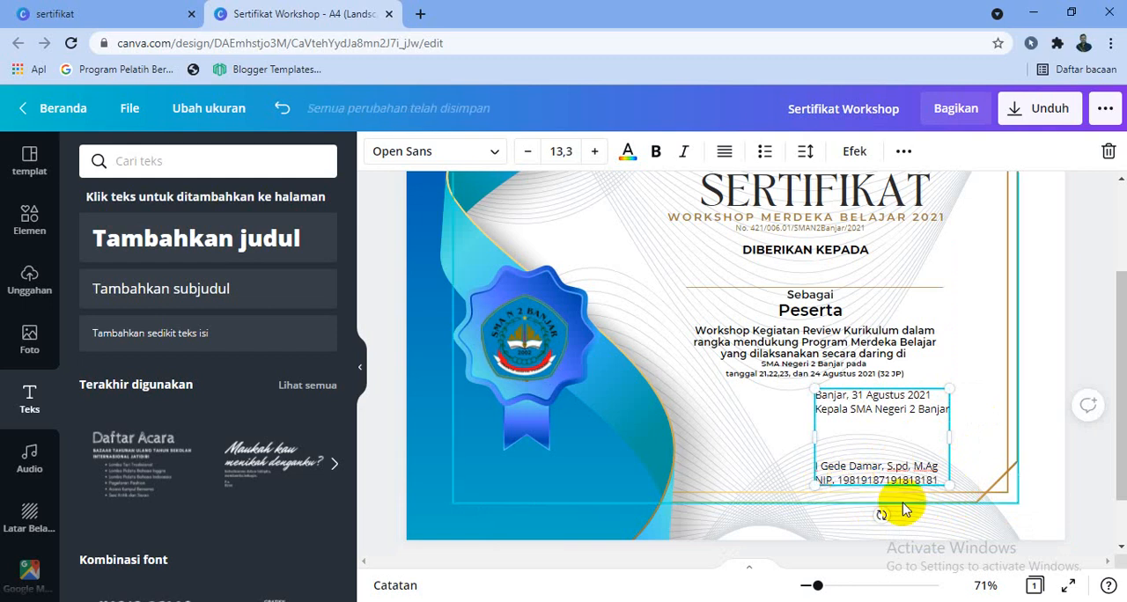
Add the uploaded purple school stamp to the certificate, scale it down and place it at the edge of the signature block.
{"action": "left_click", "coordinate": [40, 297]}
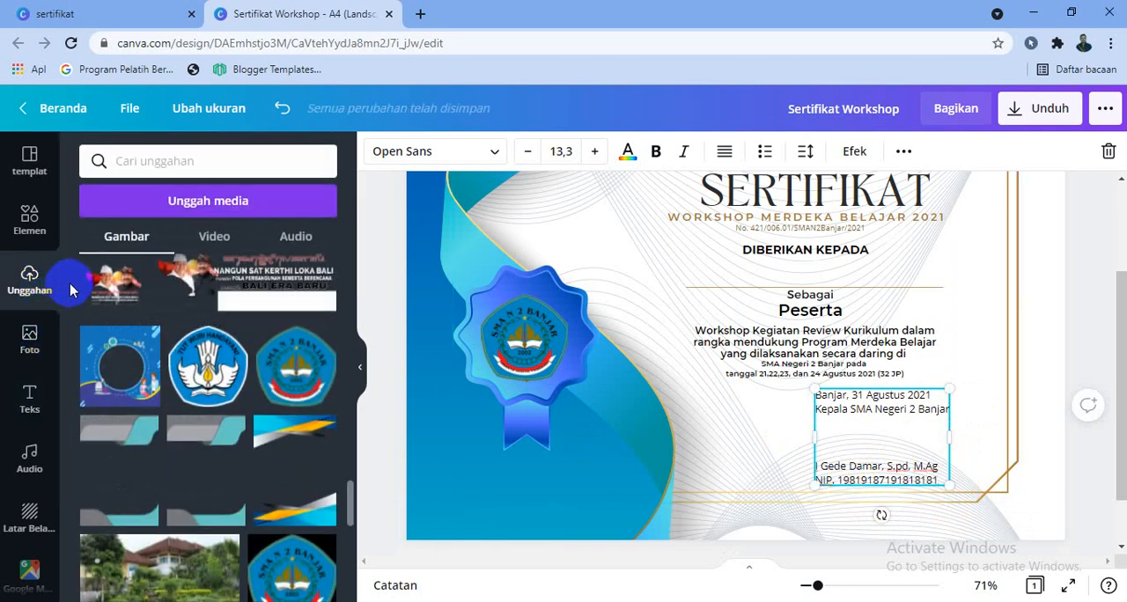
{"action": "scroll", "coordinate": [363, 334], "scroll_direction": "down", "scroll_amount": 7}
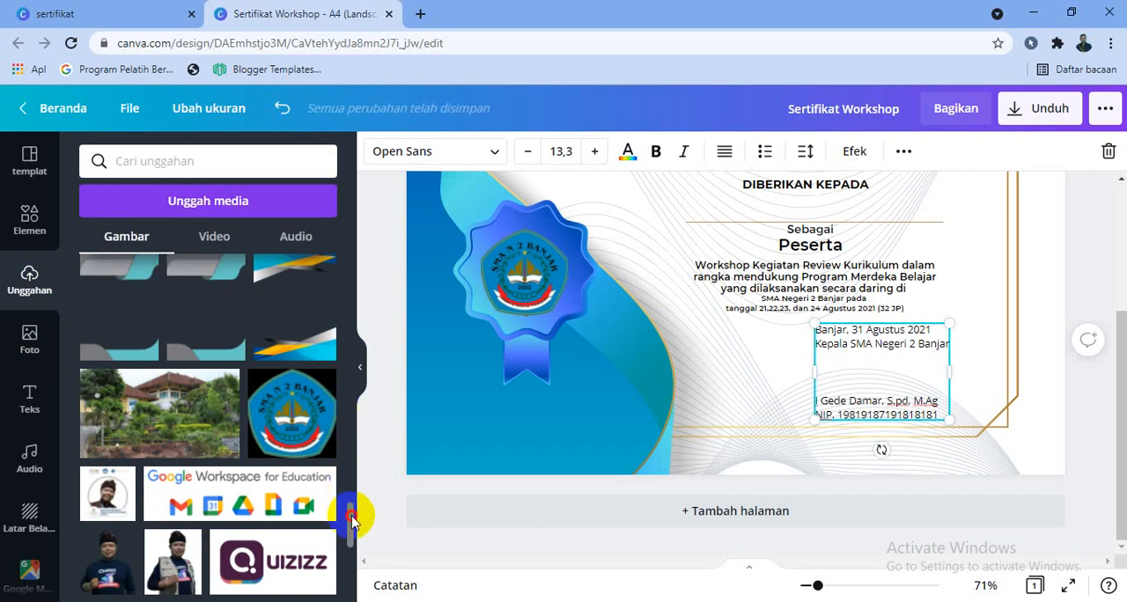
{"action": "left_click_drag", "start_coordinate": [350, 520], "coordinate": [364, 280]}
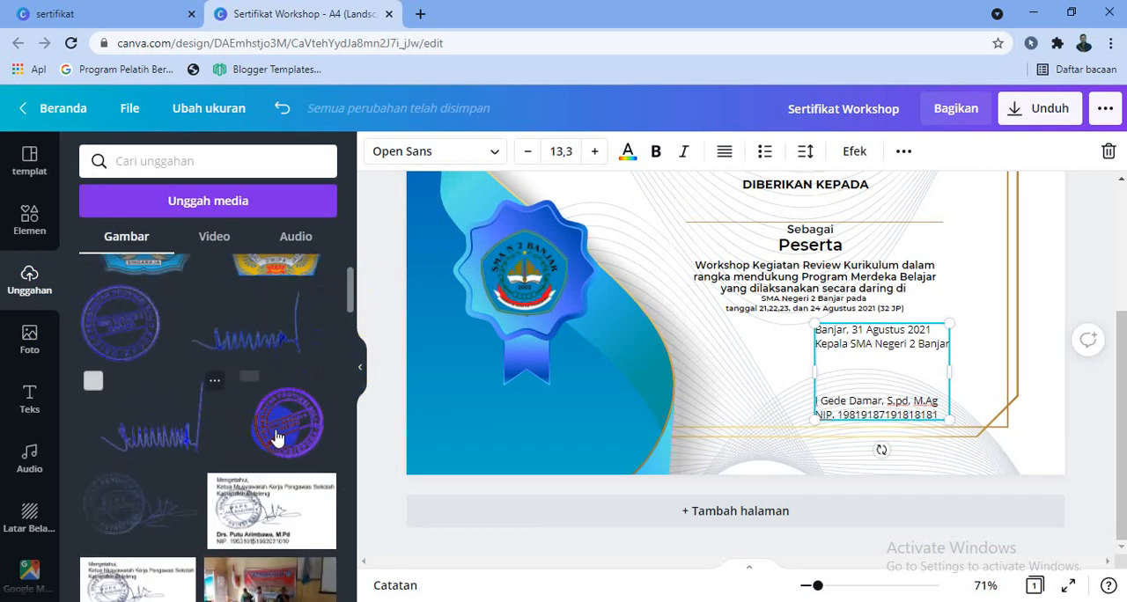
{"action": "mouse_move", "coordinate": [275, 437]}
{"action": "left_mouse_down"}
{"action": "mouse_move", "coordinate": [535, 408]}
{"action": "mouse_move", "coordinate": [748, 282]}
{"action": "mouse_move", "coordinate": [821, 347]}
{"action": "mouse_move", "coordinate": [734, 263]}
{"action": "left_mouse_up"}
{"action": "left_click_drag", "start_coordinate": [688, 217], "coordinate": [797, 377]}
Add the uploaded blue signature, scaled down, above the principal's name and shift the stamp so it overlaps the signature.
{"action": "mouse_move", "coordinate": [251, 330]}
{"action": "left_mouse_down"}
{"action": "mouse_move", "coordinate": [581, 317]}
{"action": "mouse_move", "coordinate": [640, 269]}
{"action": "left_mouse_up"}
{"action": "mouse_move", "coordinate": [902, 319]}
{"action": "left_mouse_down"}
{"action": "mouse_move", "coordinate": [626, 206]}
{"action": "mouse_move", "coordinate": [654, 240]}
{"action": "mouse_move", "coordinate": [649, 209]}
{"action": "mouse_move", "coordinate": [848, 373]}
{"action": "mouse_move", "coordinate": [725, 377]}
{"action": "left_mouse_up"}
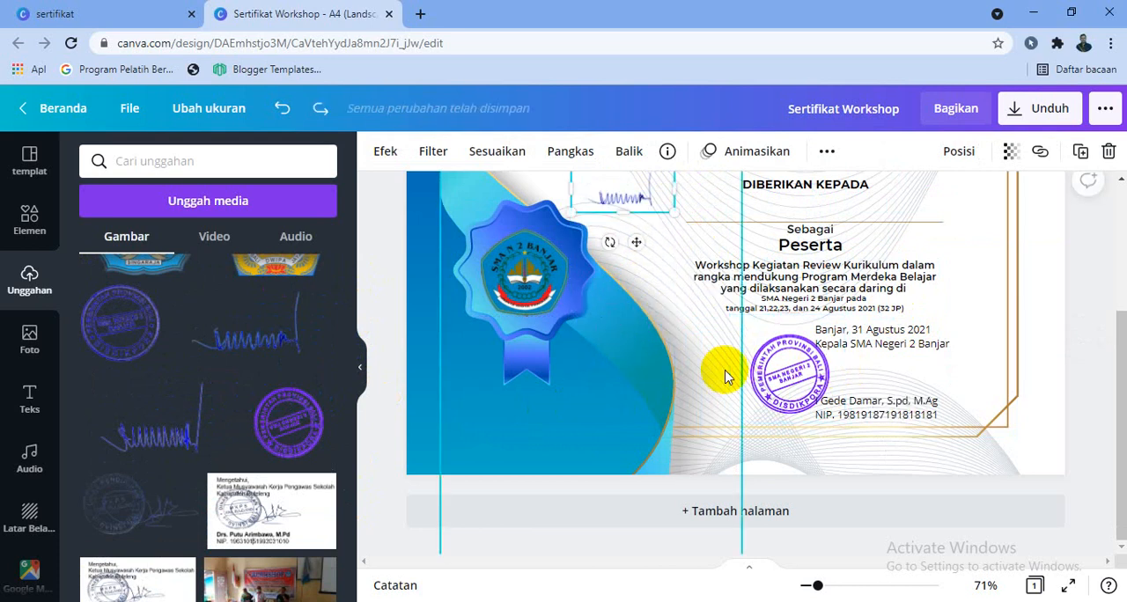
{"action": "mouse_move", "coordinate": [639, 243]}
{"action": "left_mouse_down"}
{"action": "mouse_move", "coordinate": [780, 377]}
{"action": "mouse_move", "coordinate": [892, 413]}
{"action": "mouse_move", "coordinate": [910, 385]}
{"action": "mouse_move", "coordinate": [922, 411]}
{"action": "left_mouse_up"}
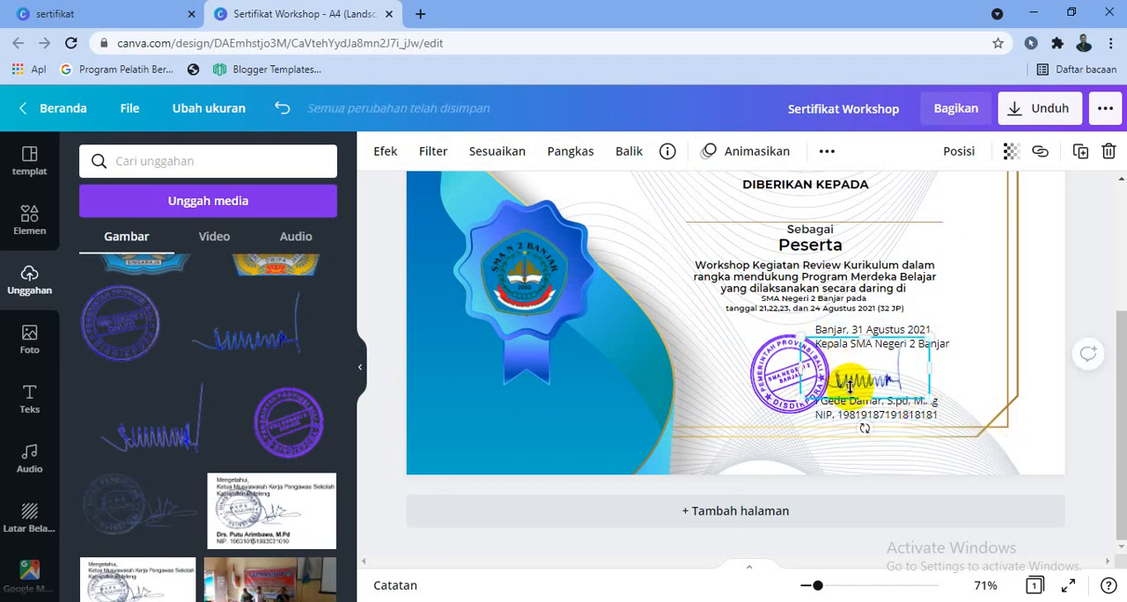
{"action": "left_click_drag", "start_coordinate": [795, 331], "coordinate": [787, 329]}
{"action": "left_click_drag", "start_coordinate": [766, 380], "coordinate": [786, 380]}
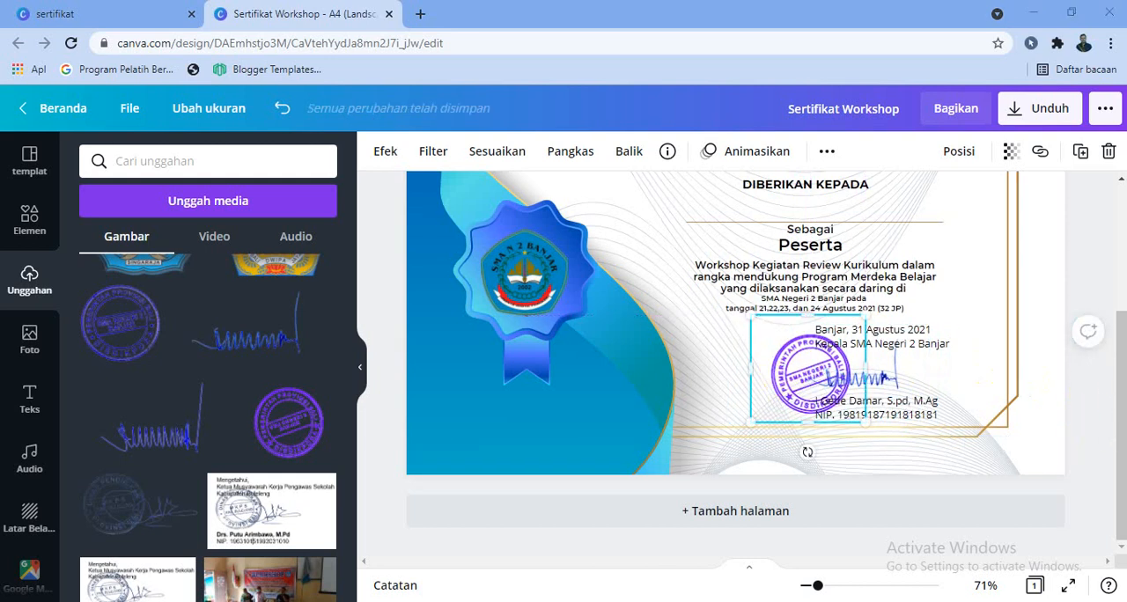
Delete the wavy line pattern from the certificate background.
{"action": "scroll", "coordinate": [1009, 264], "scroll_direction": "up", "scroll_amount": 3}
{"action": "left_click", "coordinate": [1008, 228]}
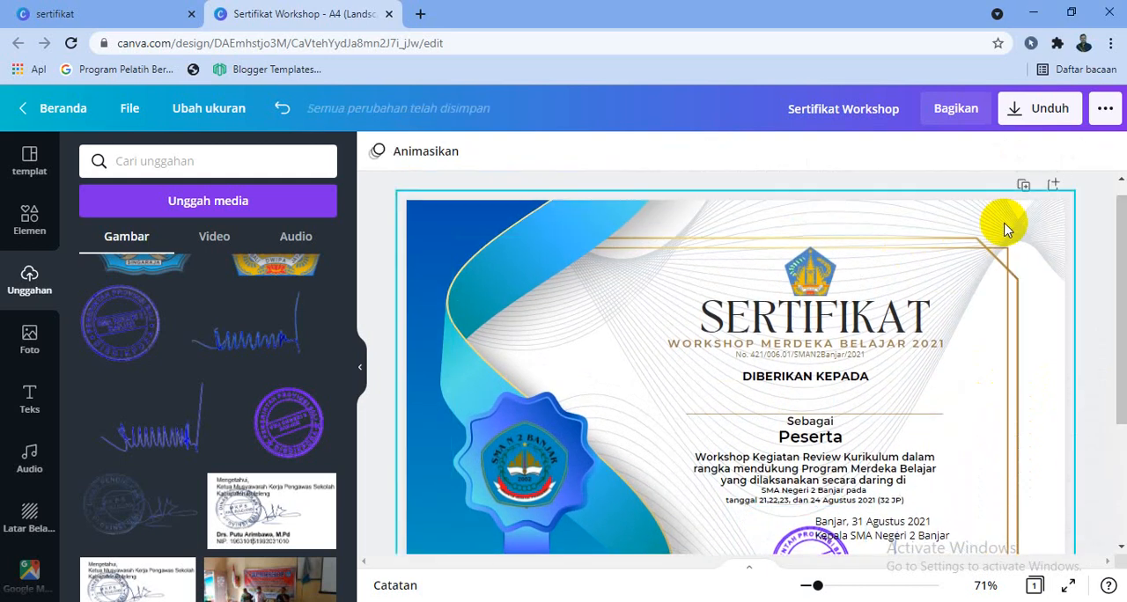
{"action": "left_click", "coordinate": [1034, 230]}
{"action": "key", "text": "Delete"}
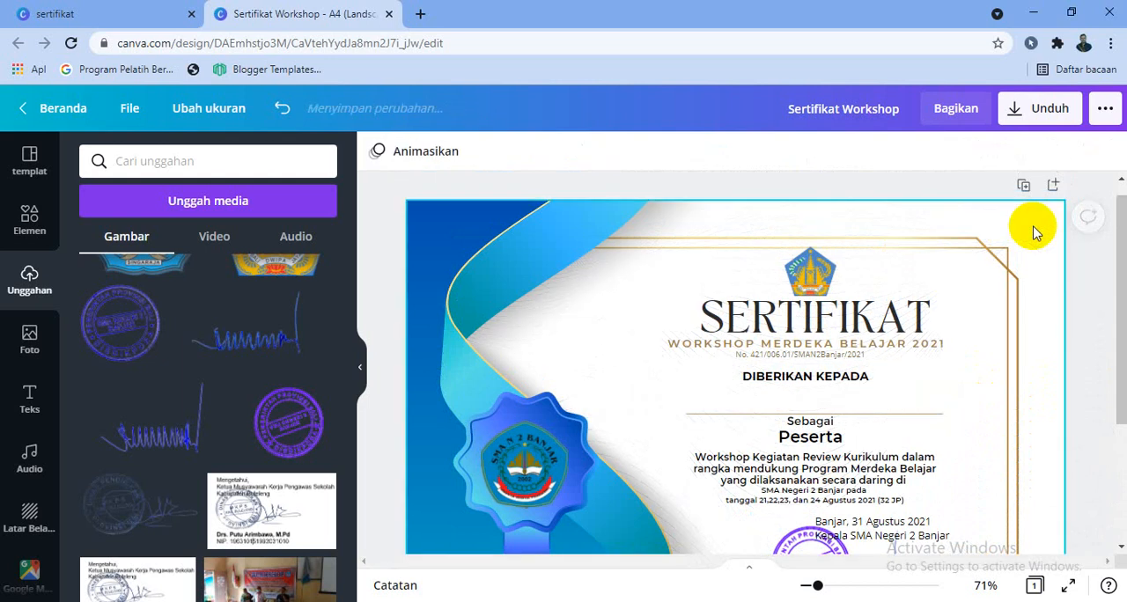
{"action": "mouse_move", "coordinate": [1118, 234]}
{"action": "left_mouse_down"}
{"action": "mouse_move", "coordinate": [1123, 370]}
{"action": "mouse_move", "coordinate": [1126, 310]}
{"action": "left_mouse_up"}
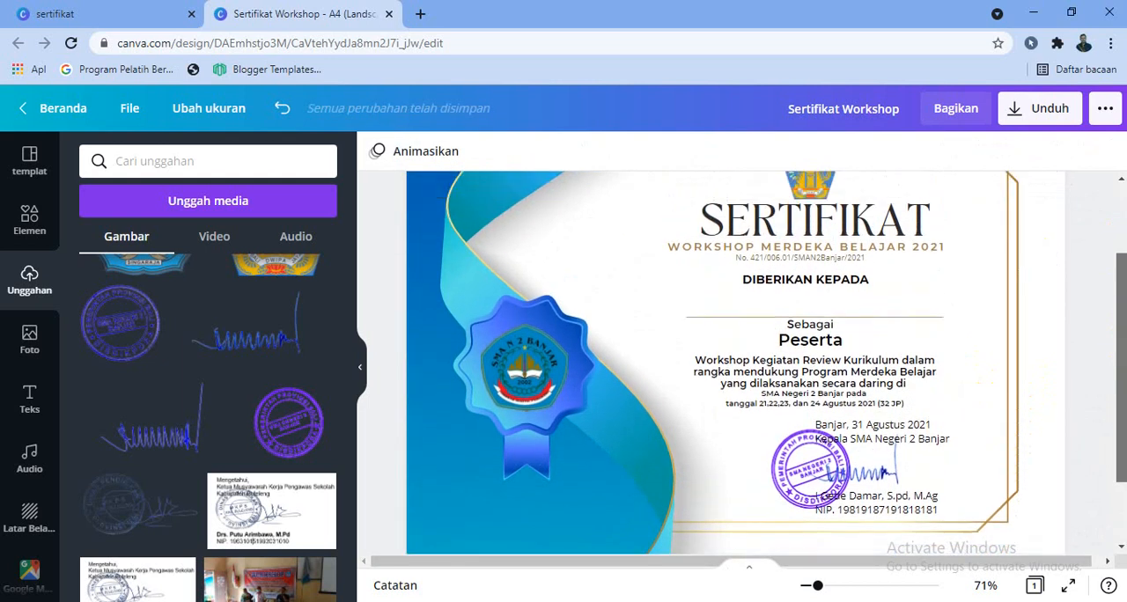
Download the certificate as a PNG at size 1,5 with a transparent background and dismiss the saved-design message.
{"action": "left_click", "coordinate": [1032, 117]}
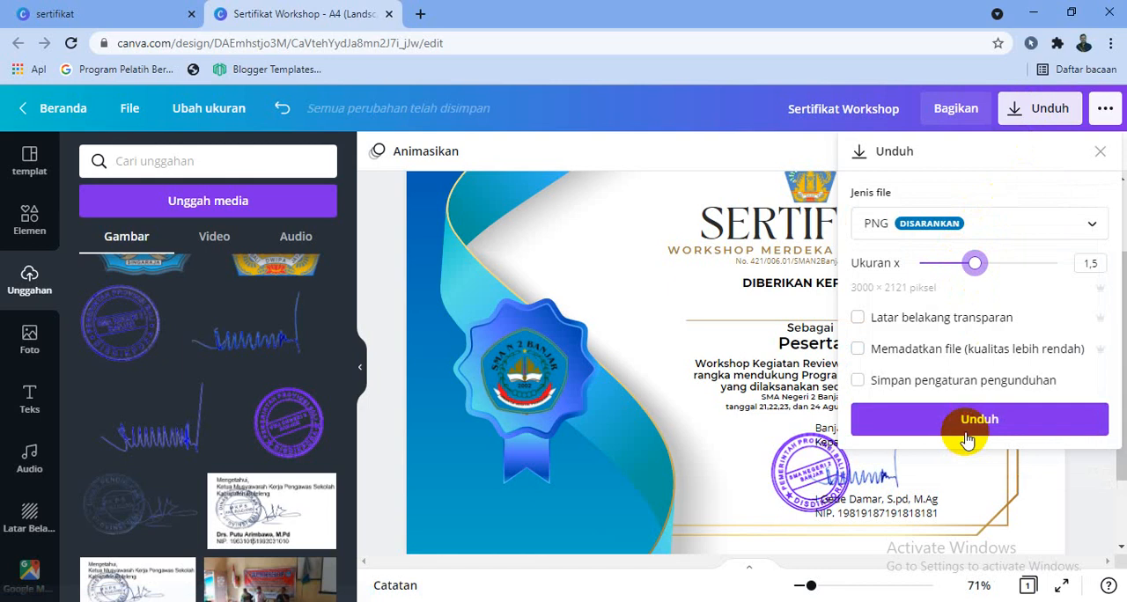
{"action": "left_click", "coordinate": [861, 317]}
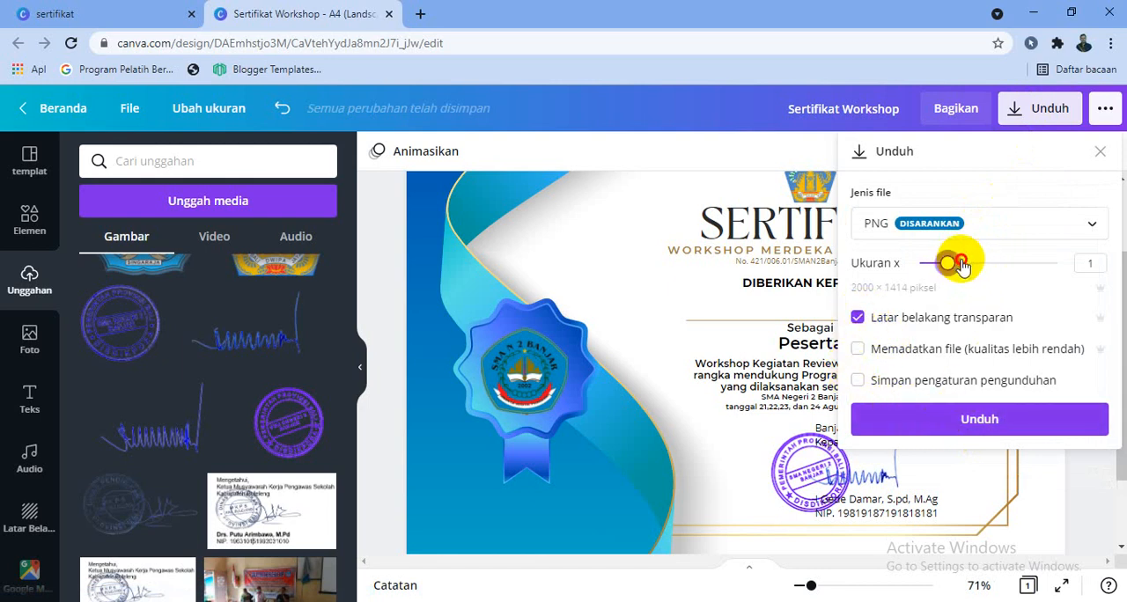
{"action": "left_click", "coordinate": [959, 422]}
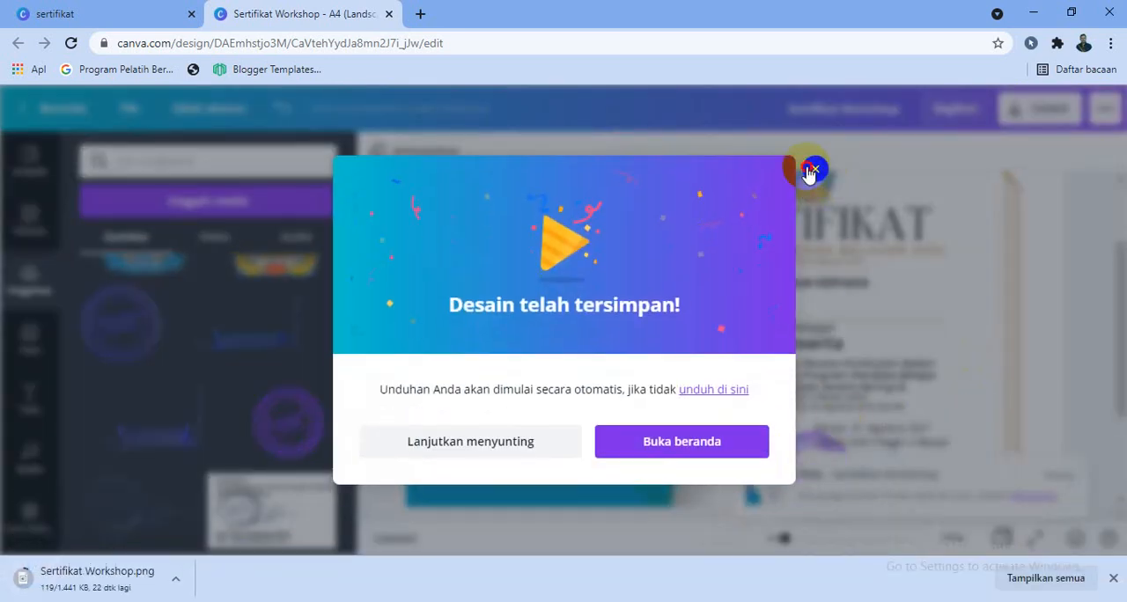
{"action": "left_click", "coordinate": [811, 170]}
Open the downloaded Sertifikat Workshop.png in Paint and view the whole certificate at 25% zoom.
{"action": "left_click", "coordinate": [177, 579]}
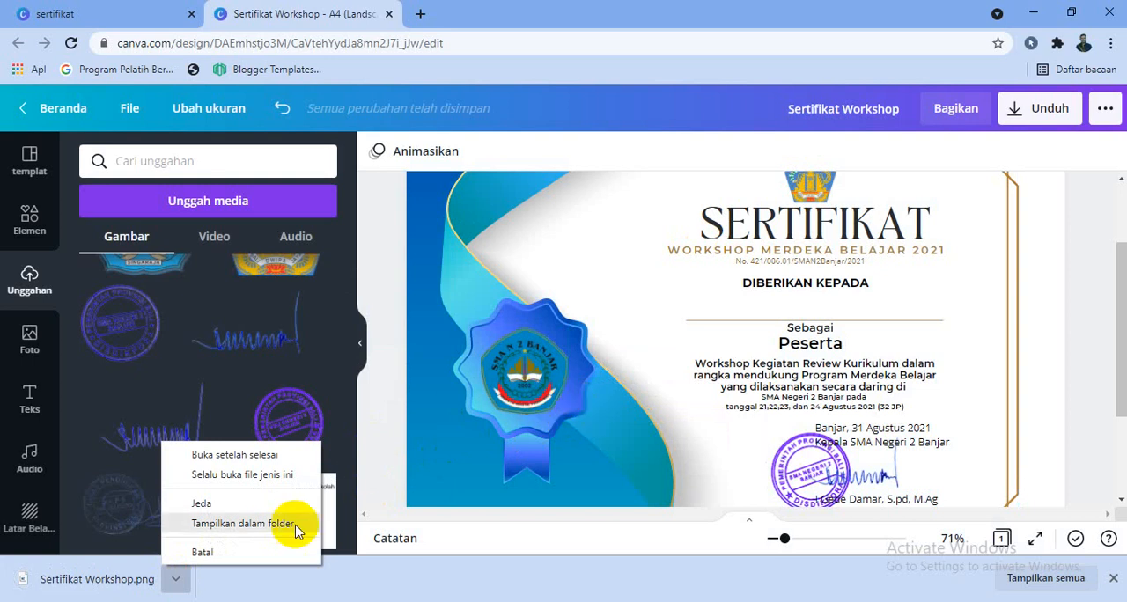
{"action": "left_click", "coordinate": [223, 456]}
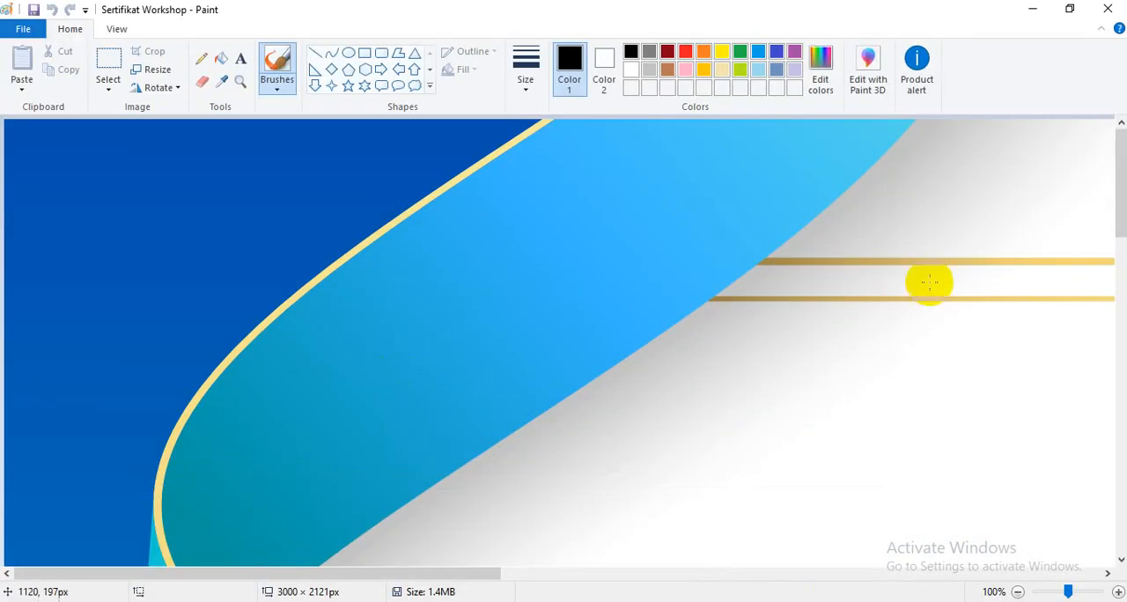
{"action": "left_click", "coordinate": [1017, 592]}
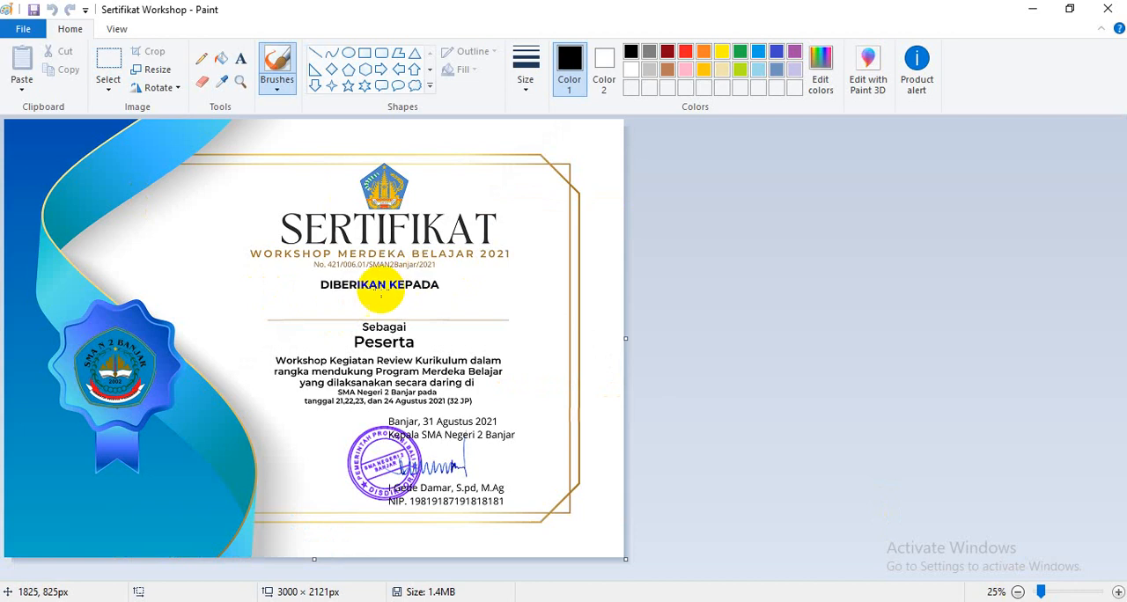